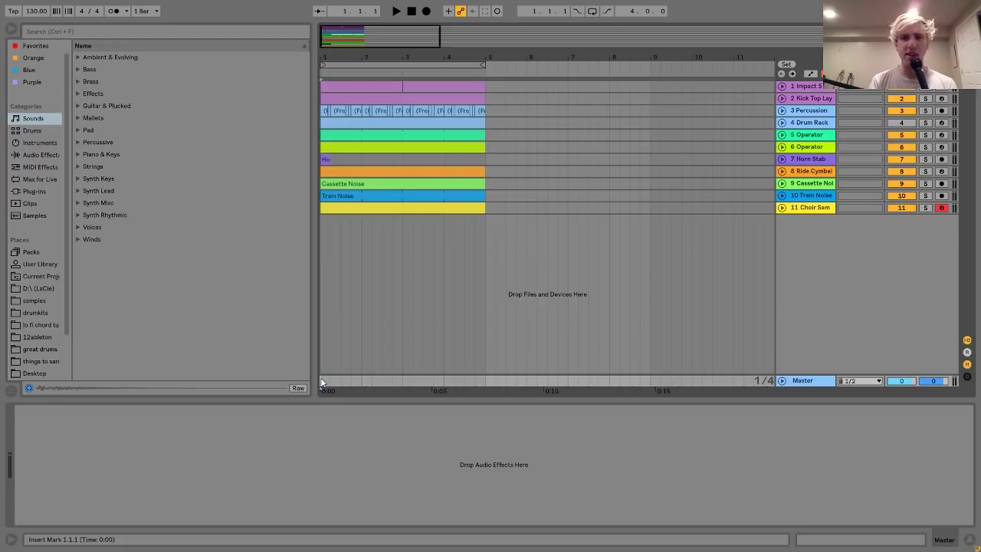
Select the Impact 5 track to show its sampler, Amp and Auto Filter devices
click(804, 85)
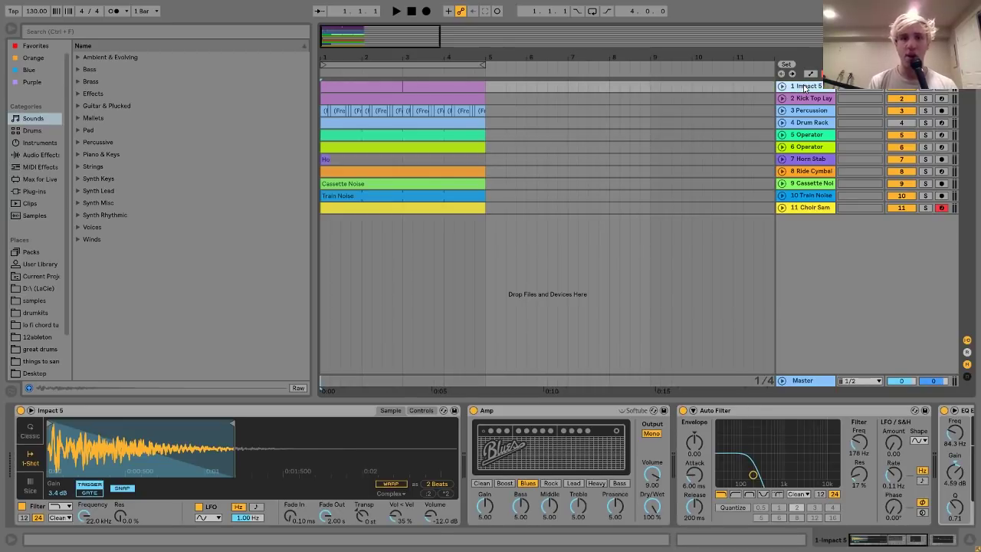
Audition the Kick Top Layer track soloed, toggle its solo, then reselect Impact 5's devices
click(382, 82)
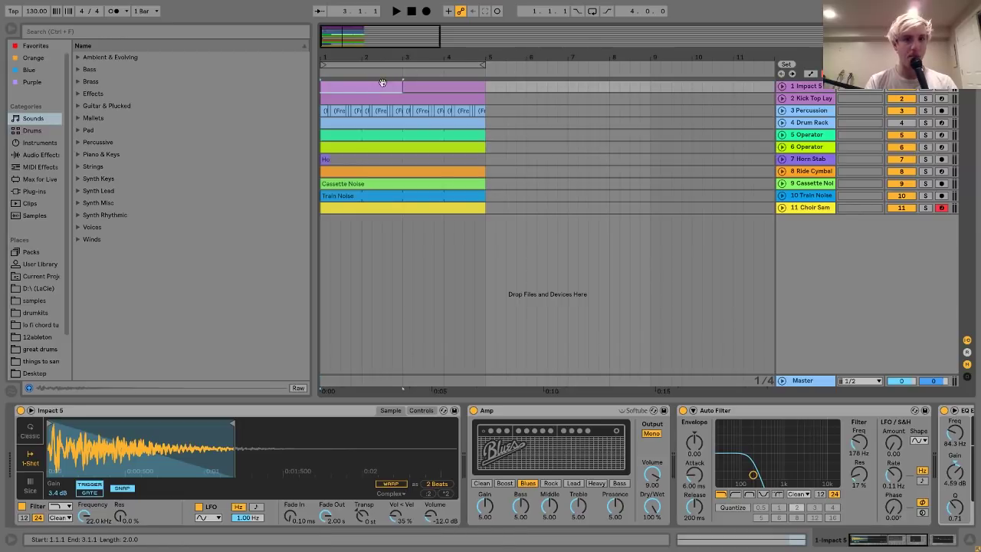
click(438, 97)
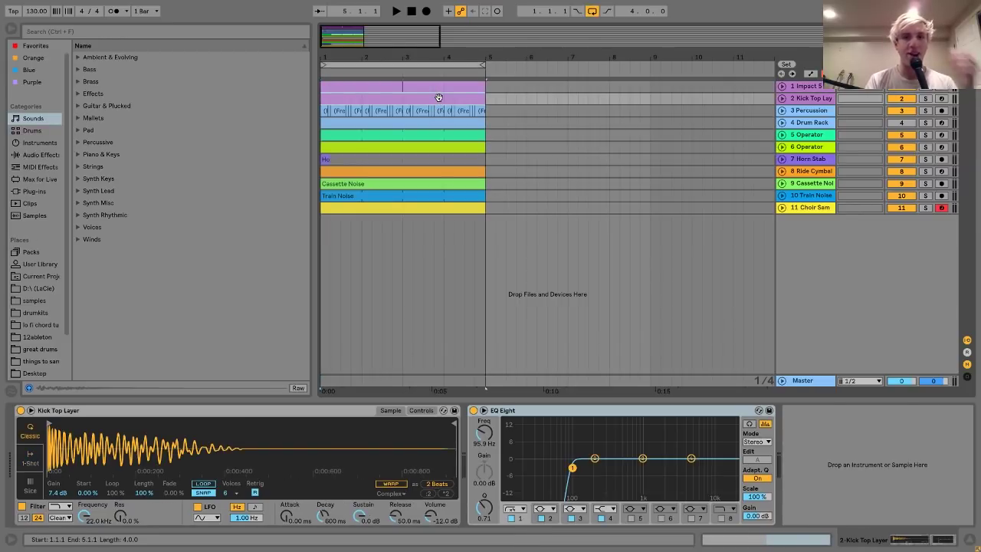
click(925, 99)
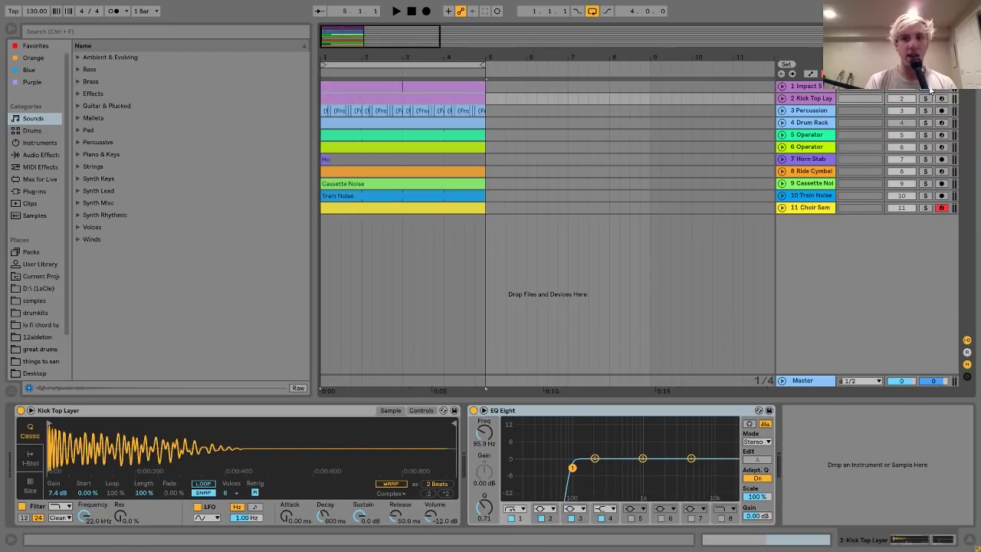
key(space)
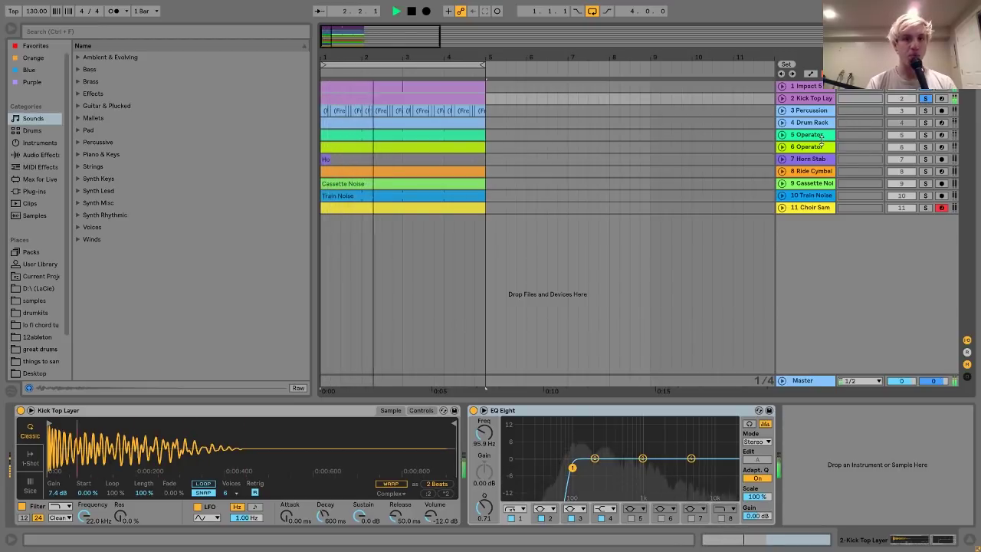
click(926, 98)
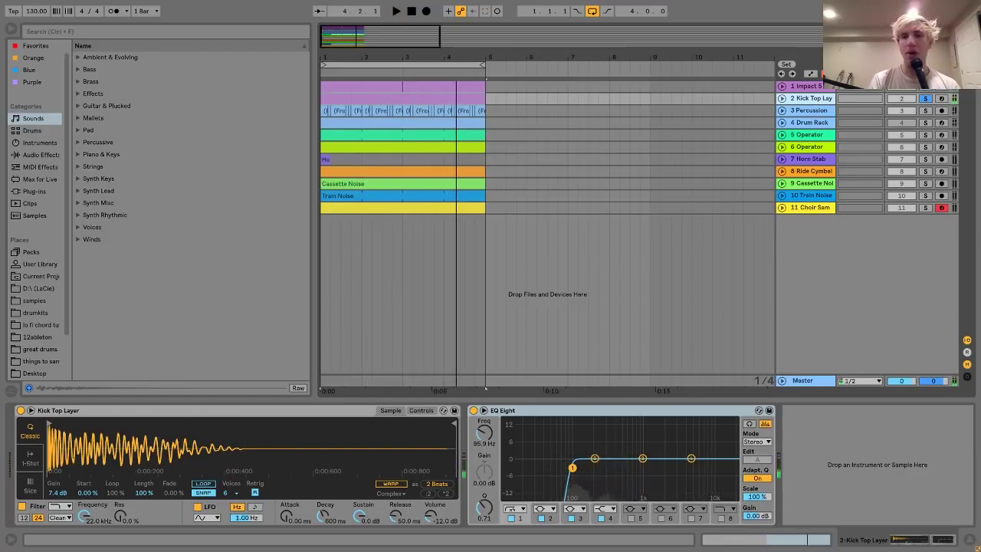
click(810, 86)
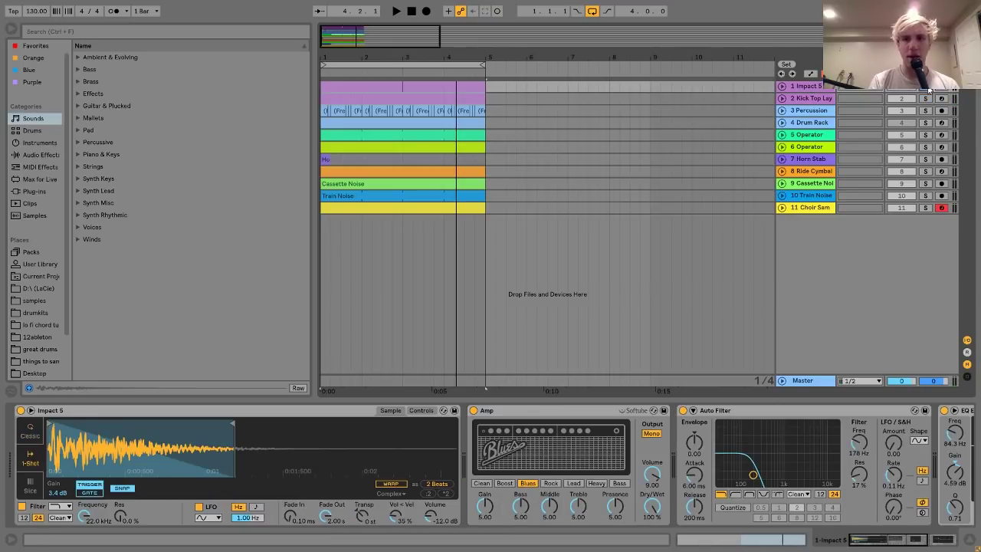
Reveal Impact 5.wav in the browser and preview Impact 1.wav and Impact 2.wav
scroll(516, 489, right, 3)
scroll(516, 488, left, 2)
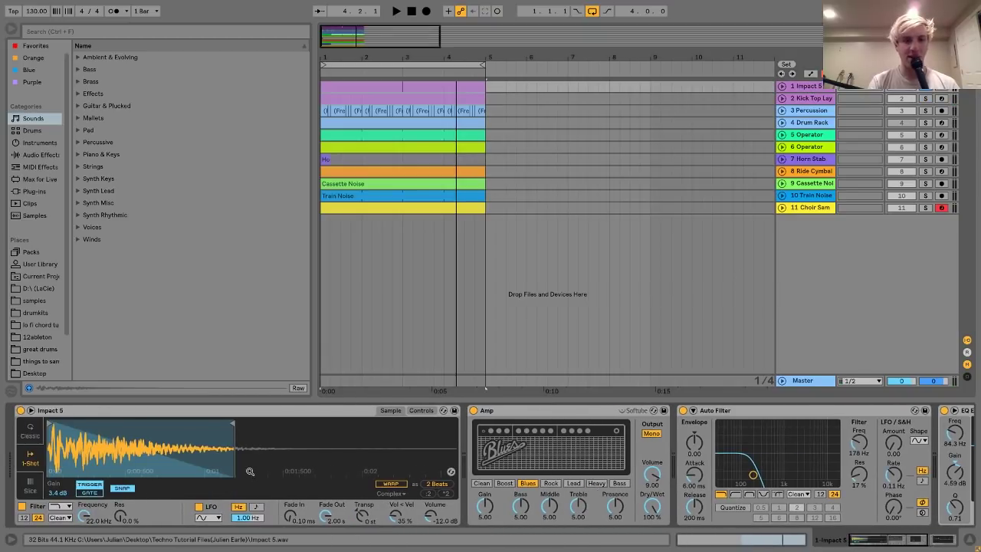
right_click(251, 470)
click(283, 412)
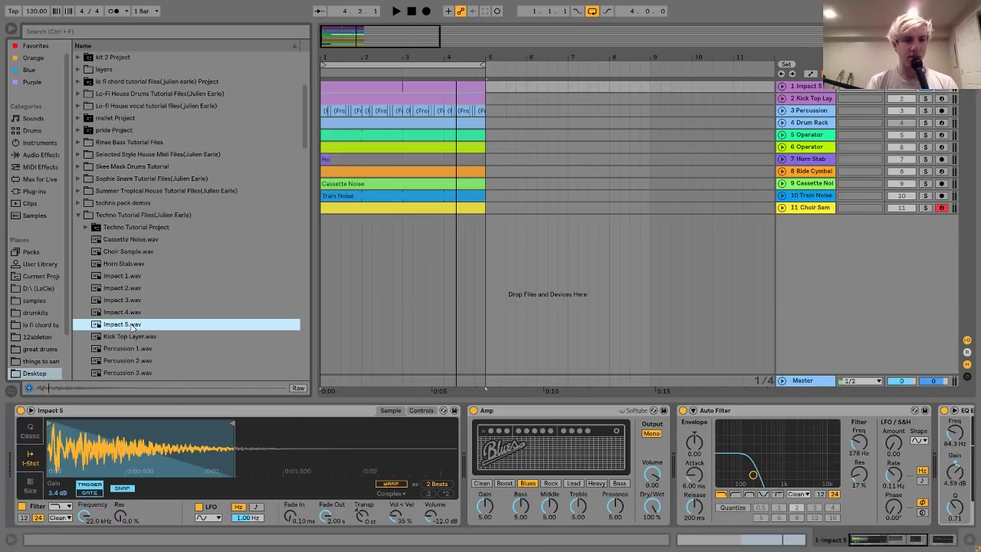
key(Up)
key(Up)
key(Up)
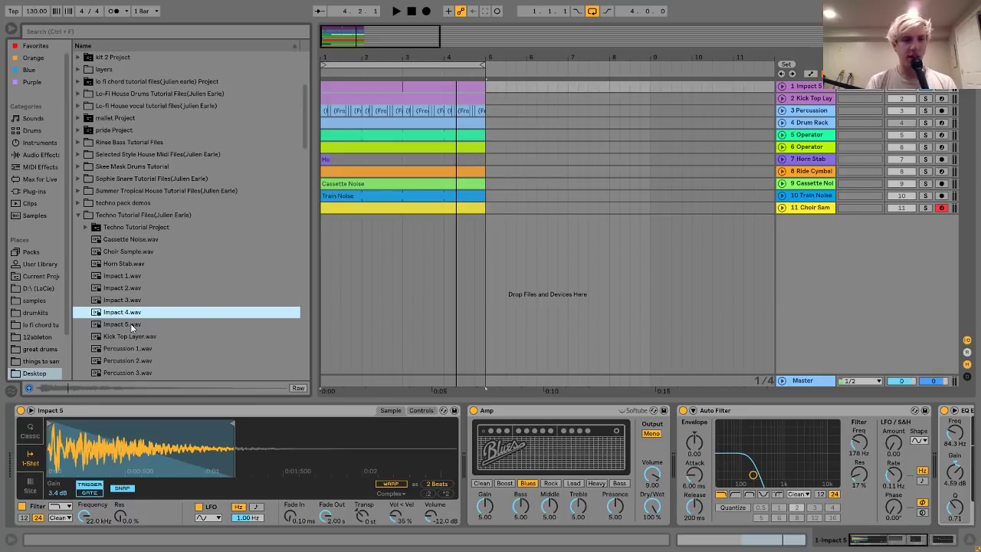
key(Up)
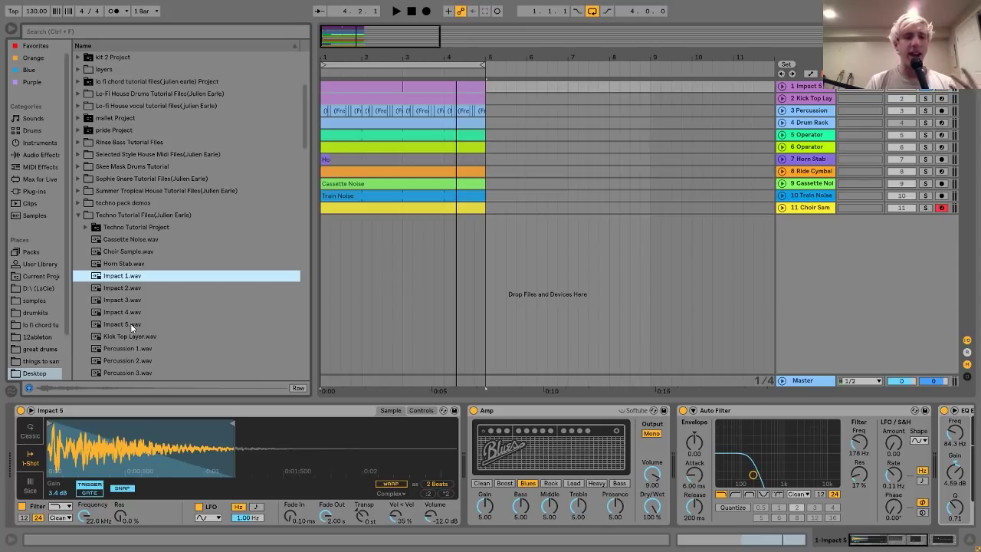
key(Down)
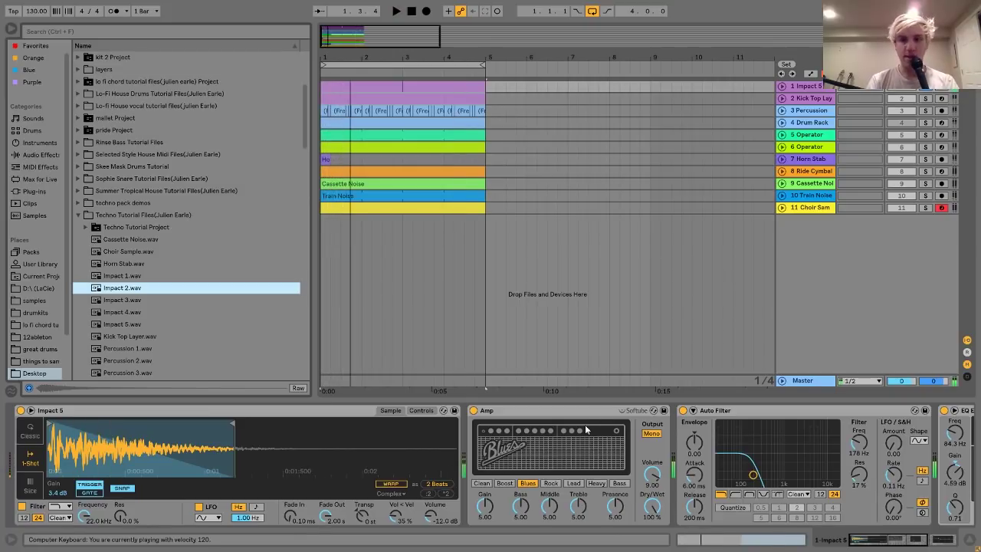
Switch off Impact 5's Auto Filter and listen with the Amp bypassed
scroll(584, 424, down, 2)
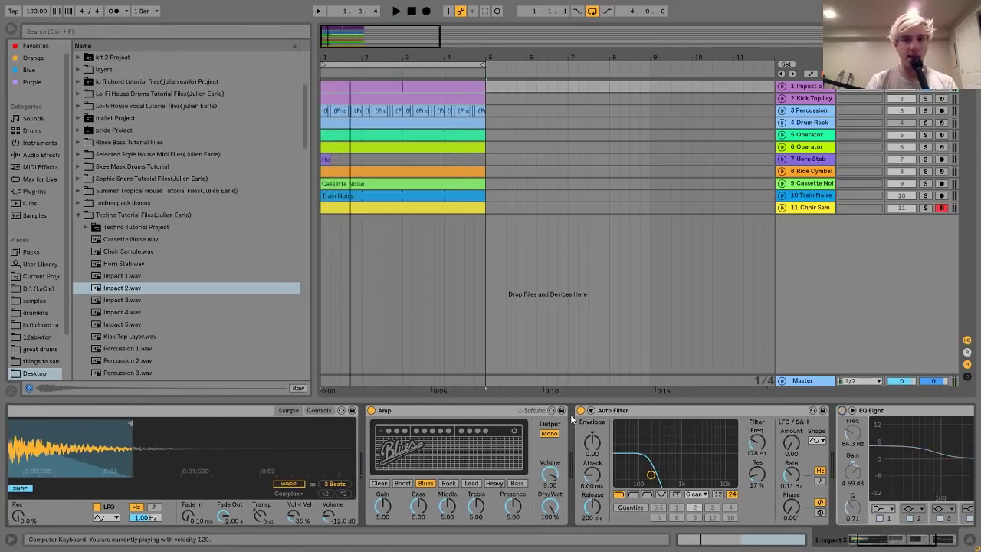
click(581, 410)
click(372, 410)
key(space)
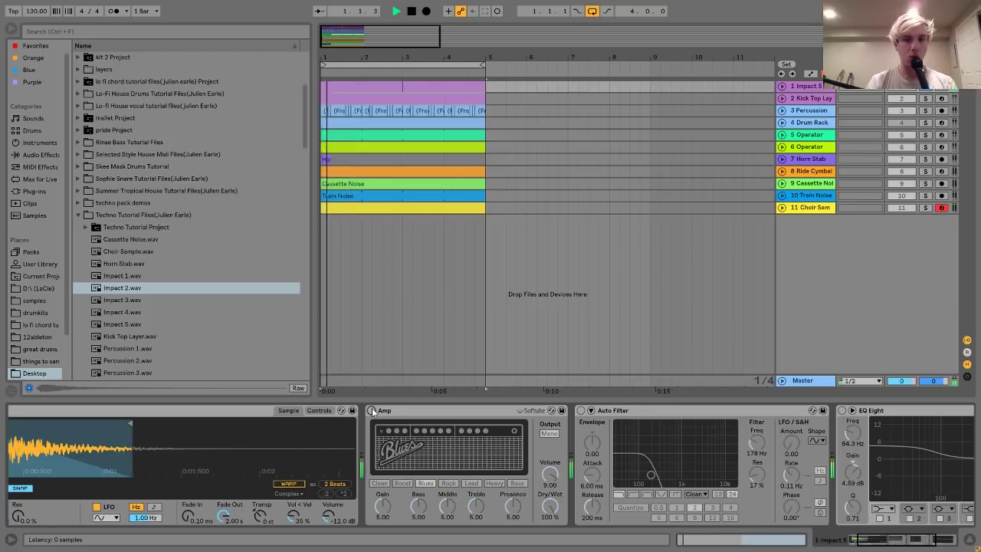
scroll(372, 408, up, 2)
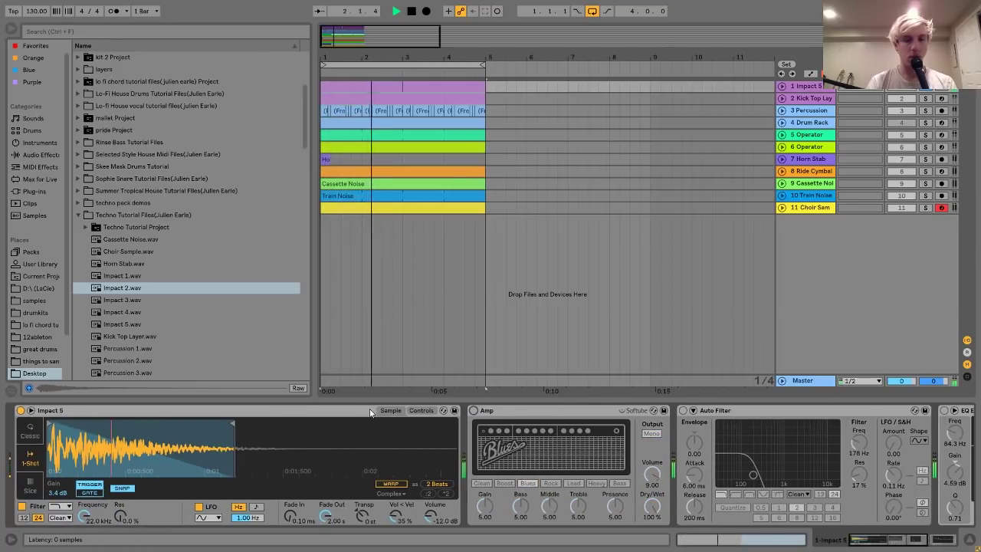
scroll(371, 407, down, 3)
key(space)
Turn the Amp back on and return the browser to the Sounds categories
scroll(369, 408, up, 3)
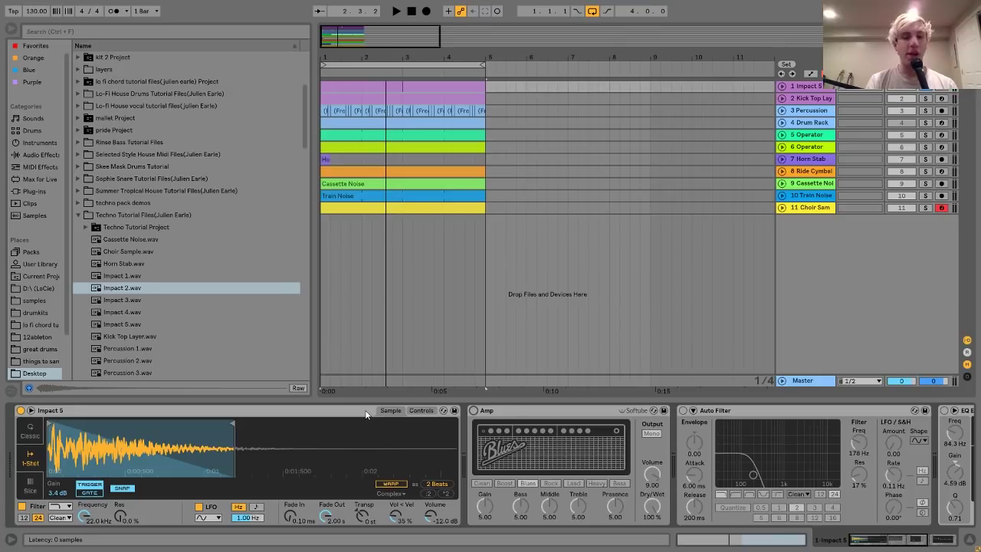
scroll(470, 447, down, 3)
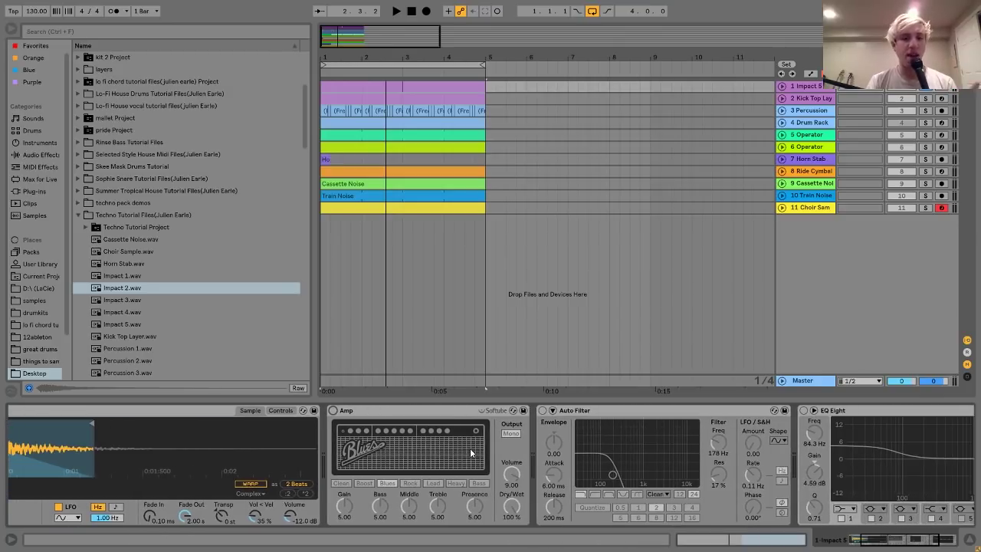
click(340, 417)
click(332, 411)
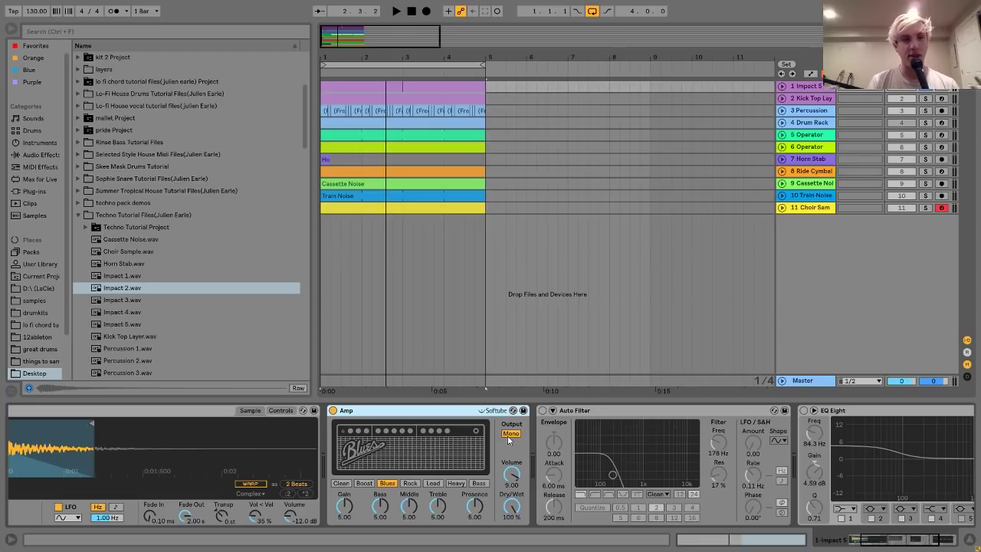
click(32, 118)
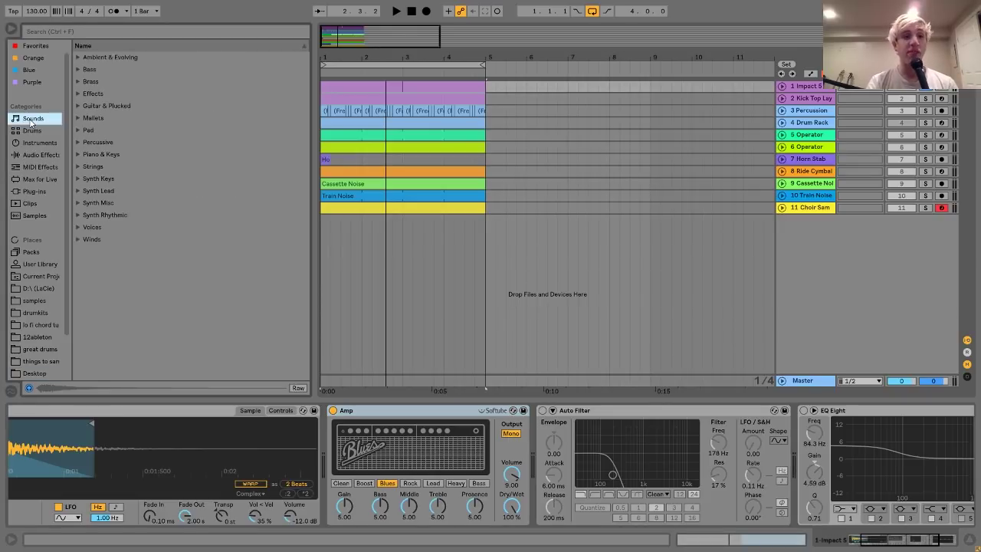
Compare playback with the Amp bypassed and re-enabled, then replay from the start
click(334, 410)
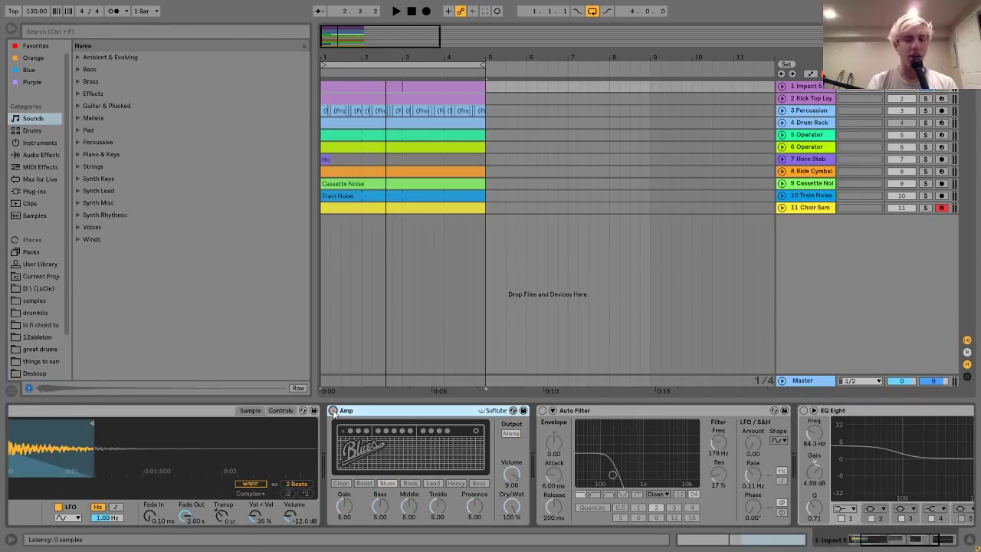
key(space)
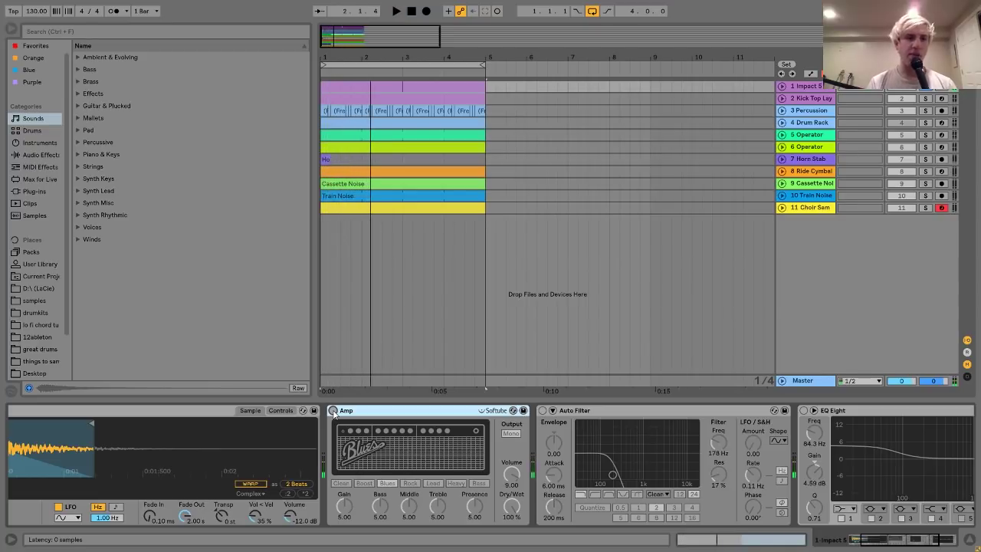
click(334, 411)
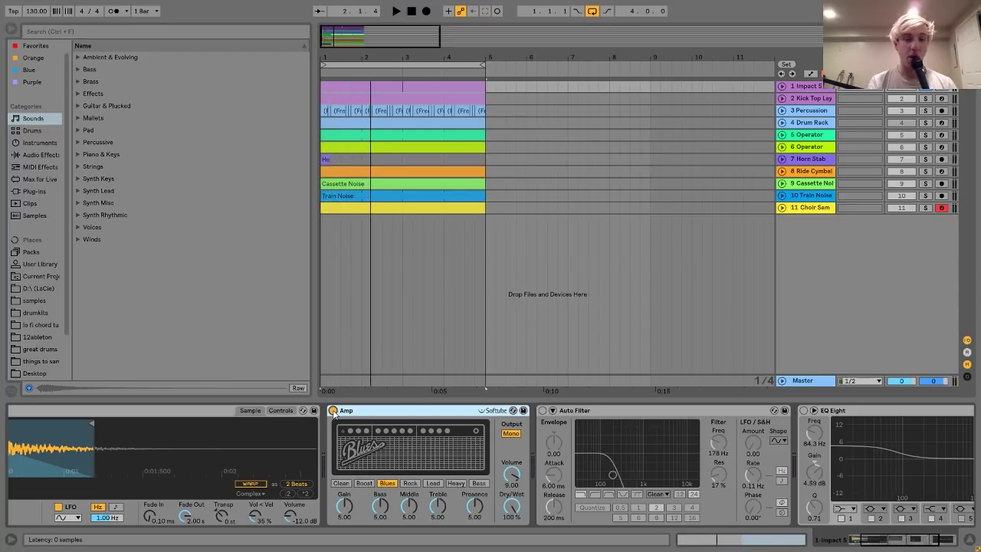
key(space)
key(space)
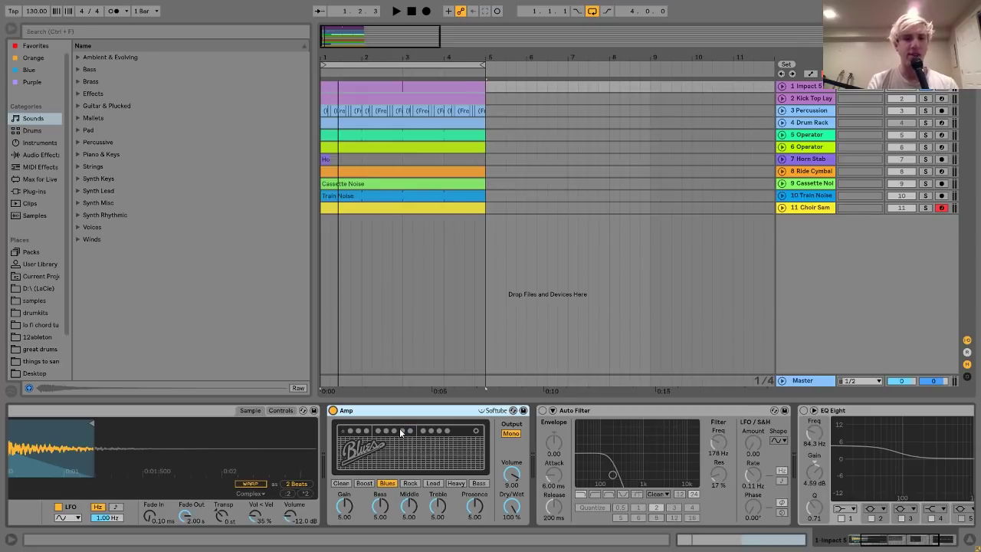
key(space)
click(333, 411)
click(334, 410)
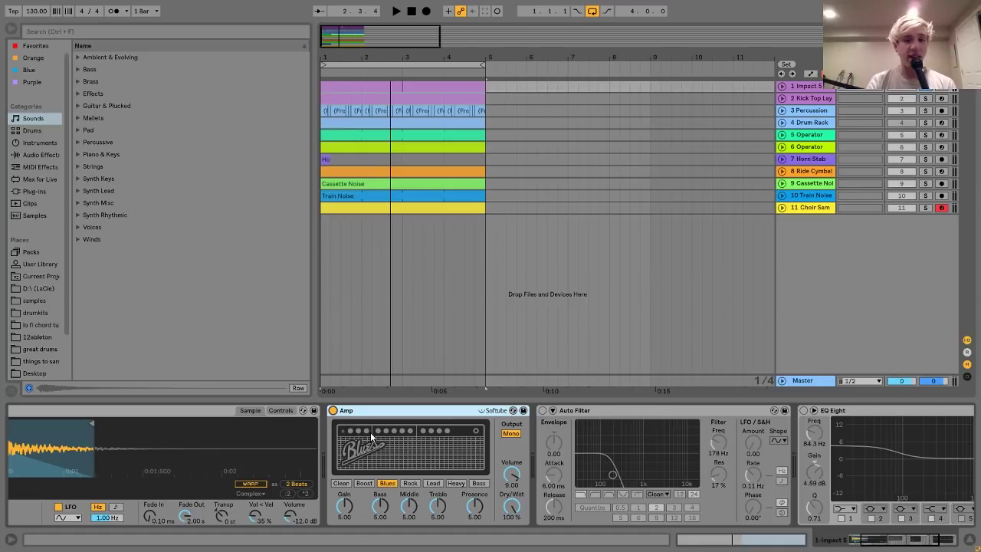
scroll(370, 432, right, 2)
click(465, 411)
key(space)
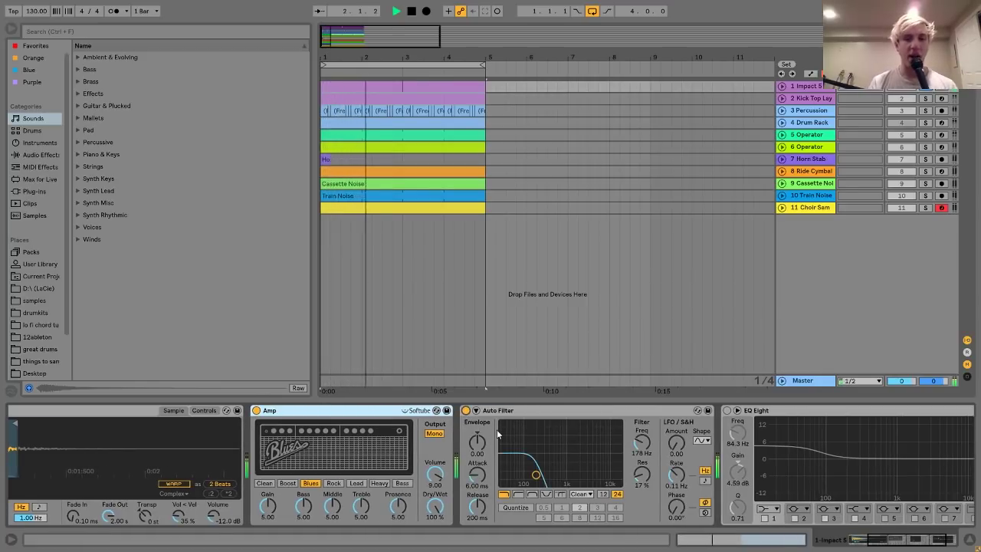
key(space)
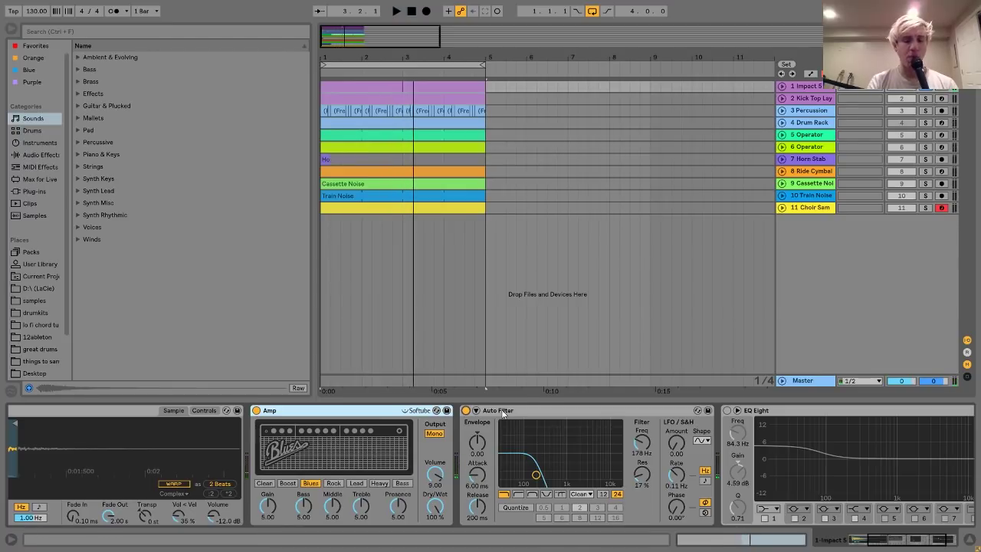
scroll(256, 539, left, 3)
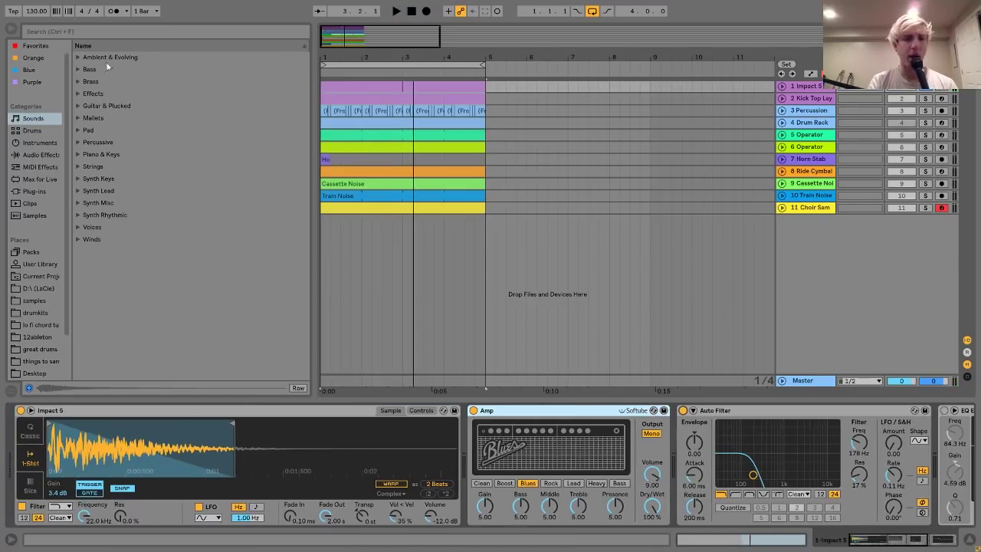
click(472, 410)
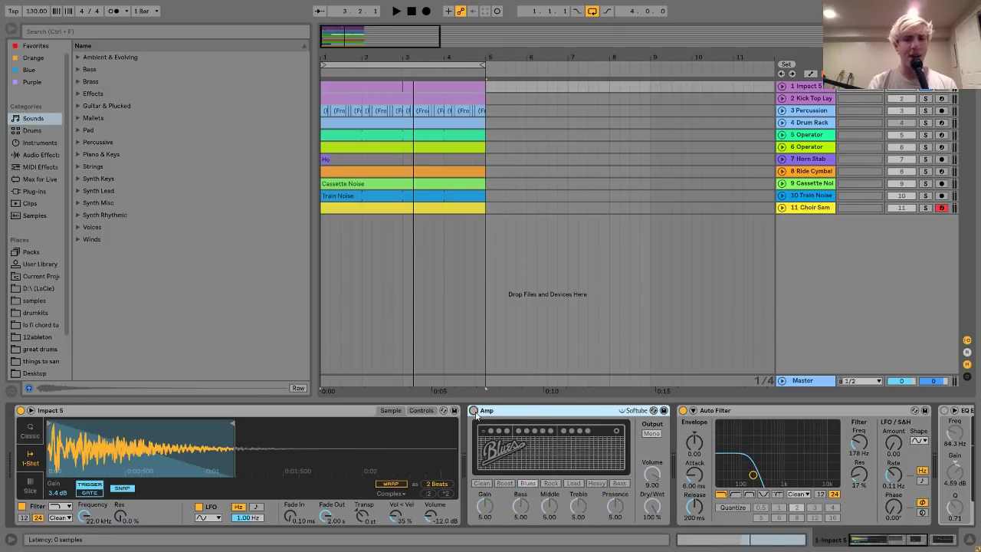
click(682, 410)
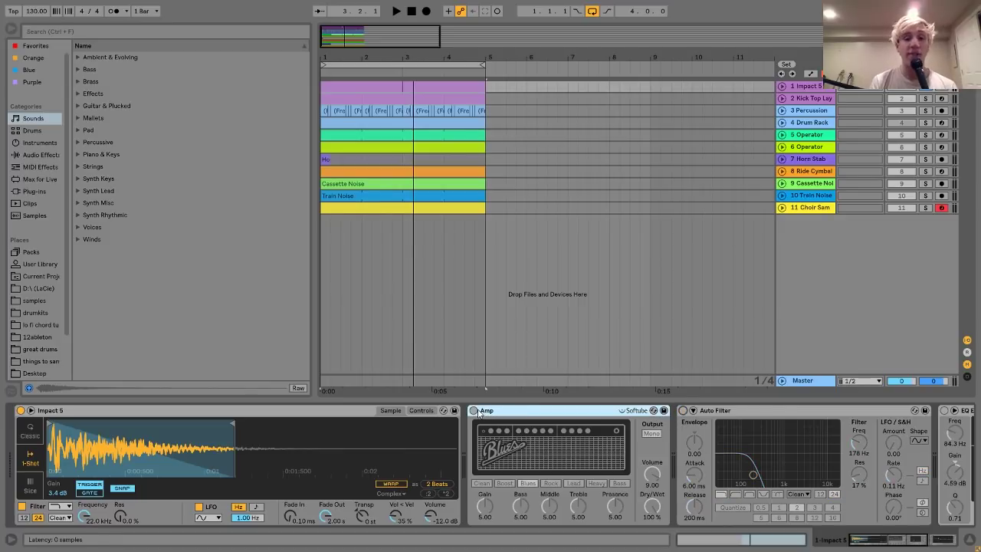
click(473, 409)
key(space)
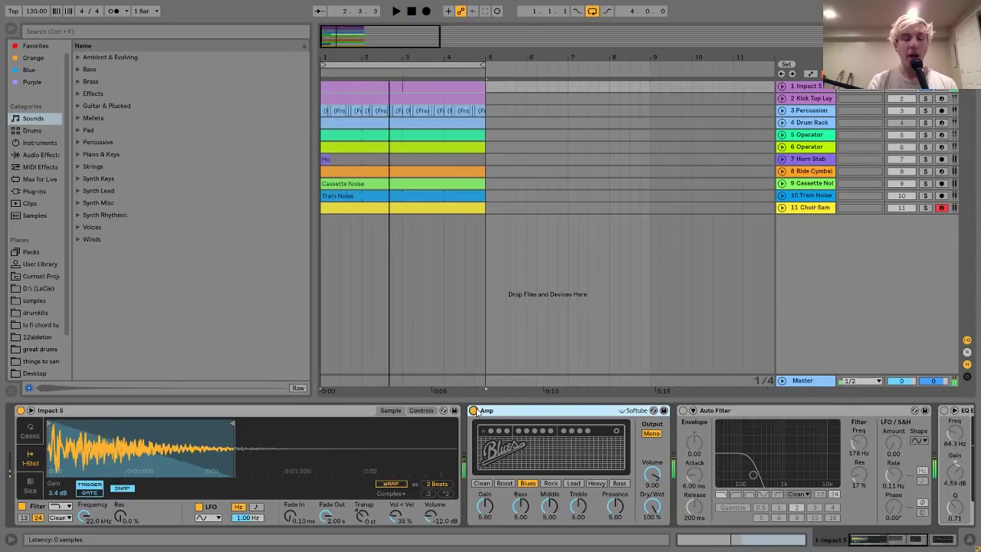
Briefly replay the set and scroll through Impact 5's device chain
scroll(681, 412, right, 5)
key(space)
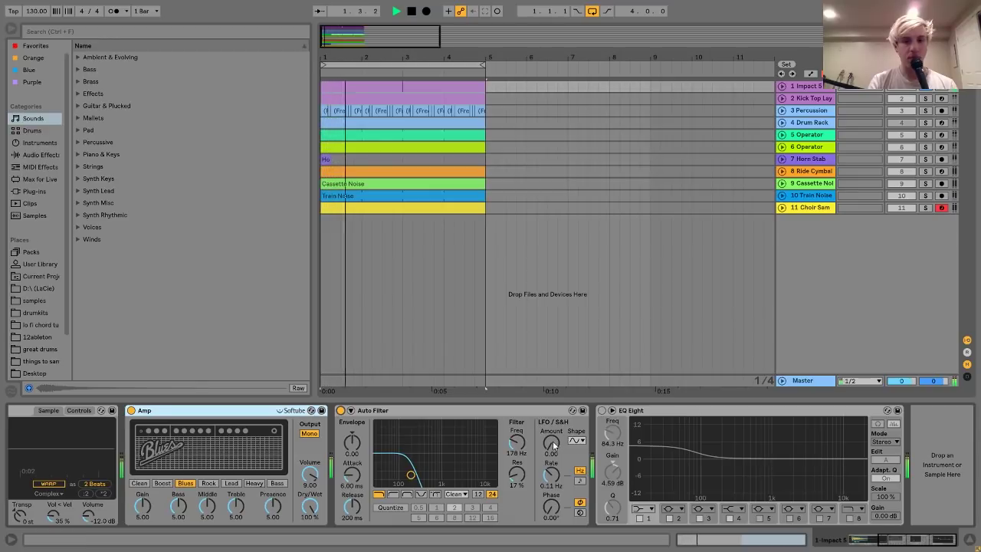
key(space)
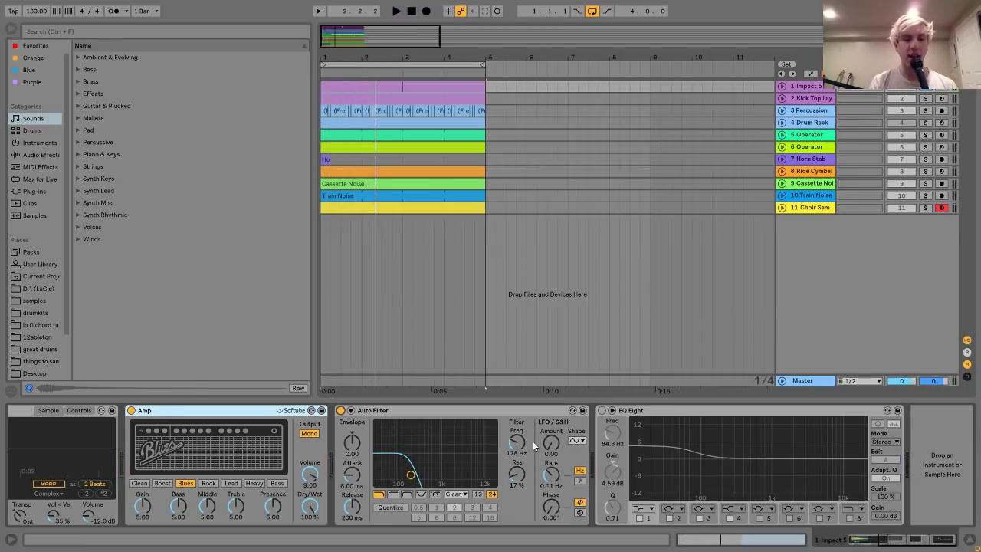
scroll(329, 438, left, 3)
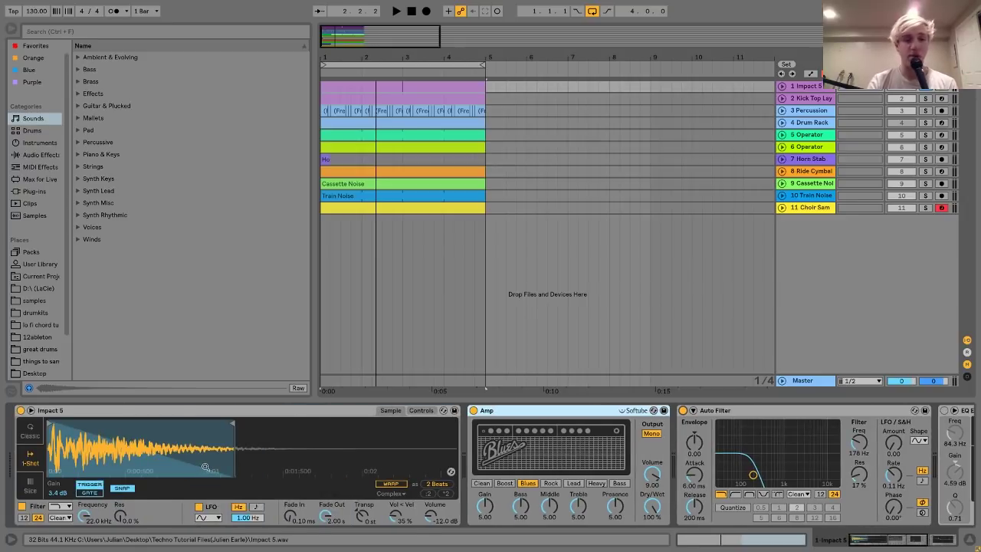
scroll(205, 467, right, 3)
scroll(206, 466, right, 2)
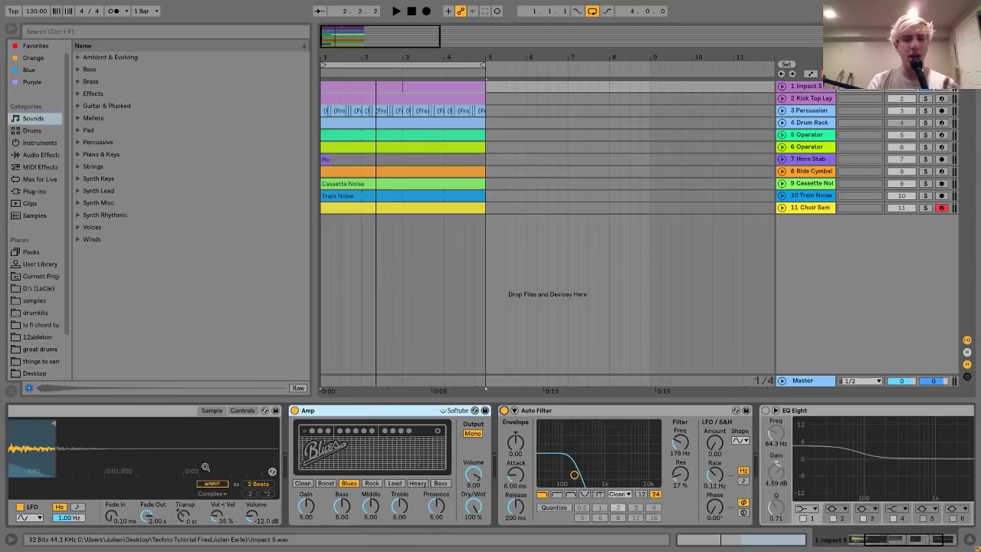
scroll(206, 467, left, 1)
scroll(210, 465, right, 5)
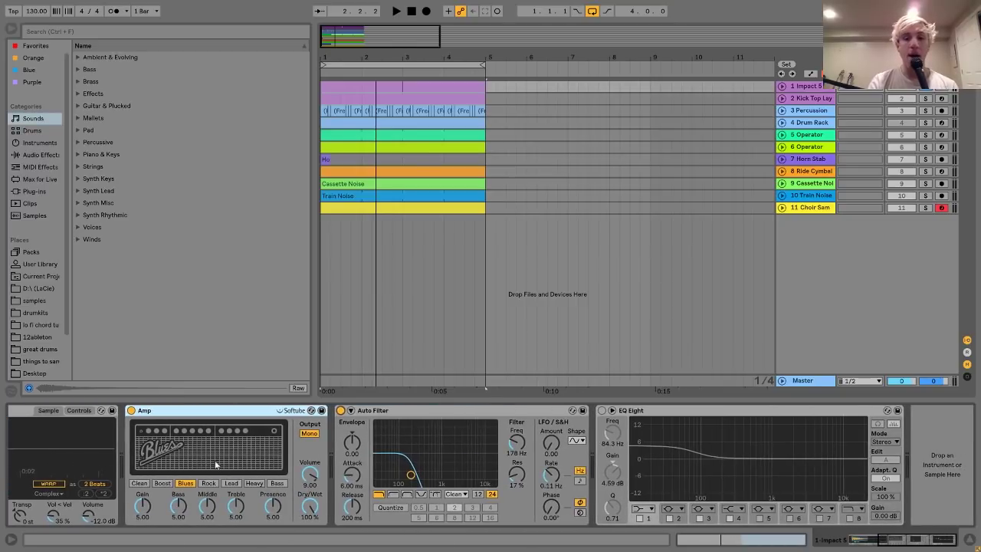
Enable Impact 5's EQ Eight, compare it bypassed during playback, and solo Kick Top Layer
click(602, 410)
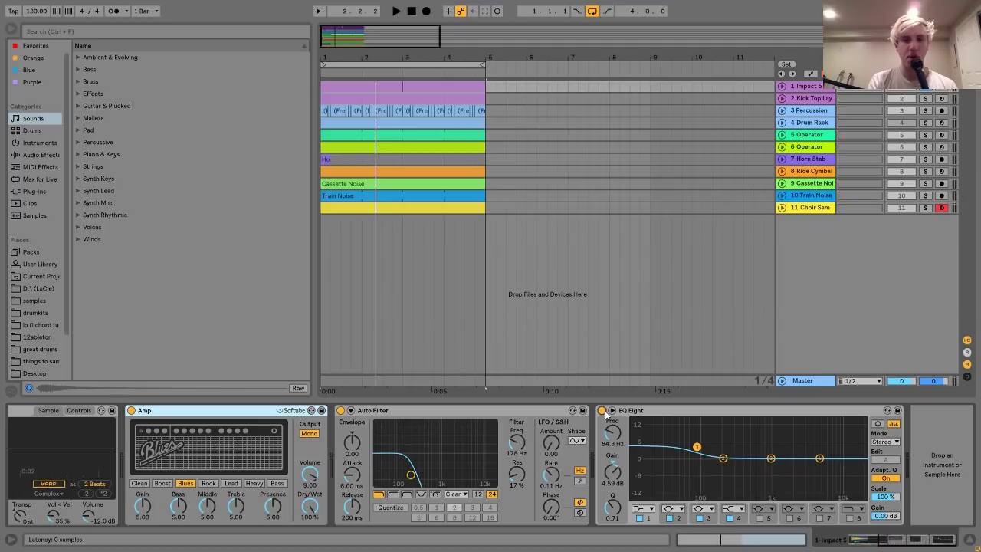
key(space)
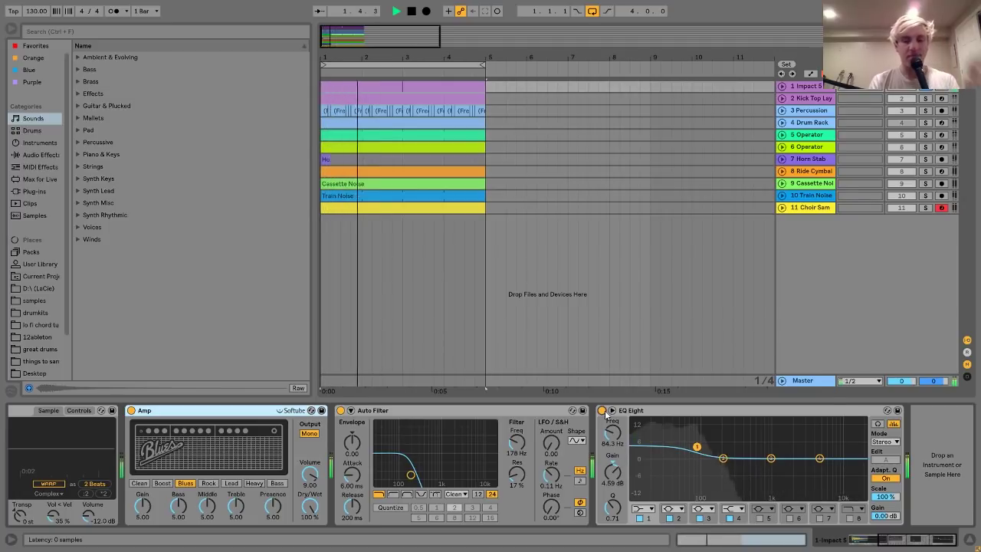
click(602, 411)
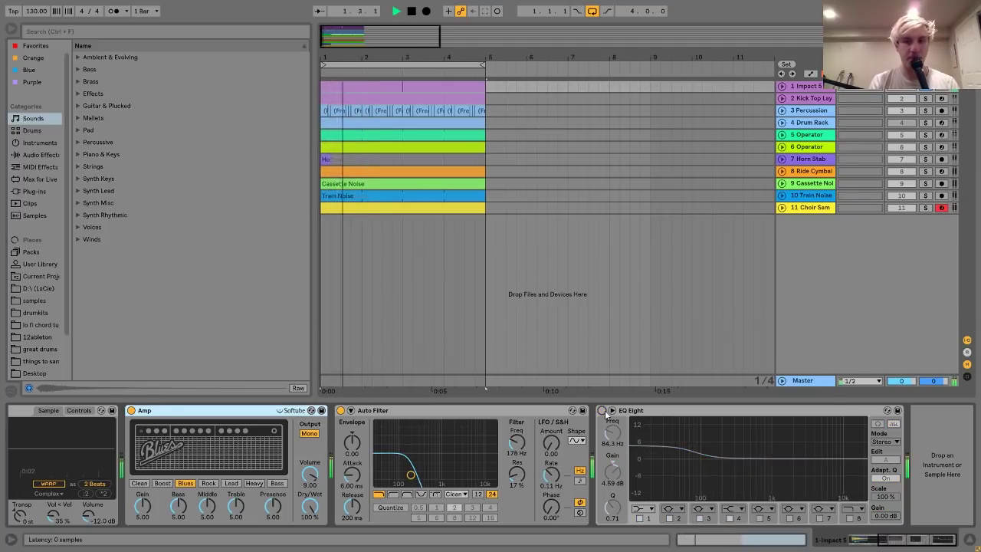
click(602, 411)
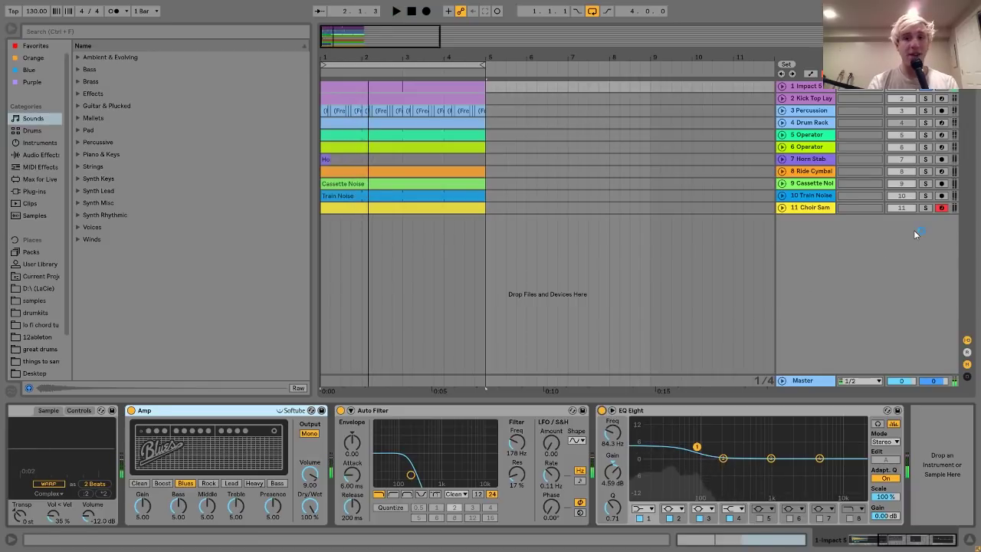
click(925, 98)
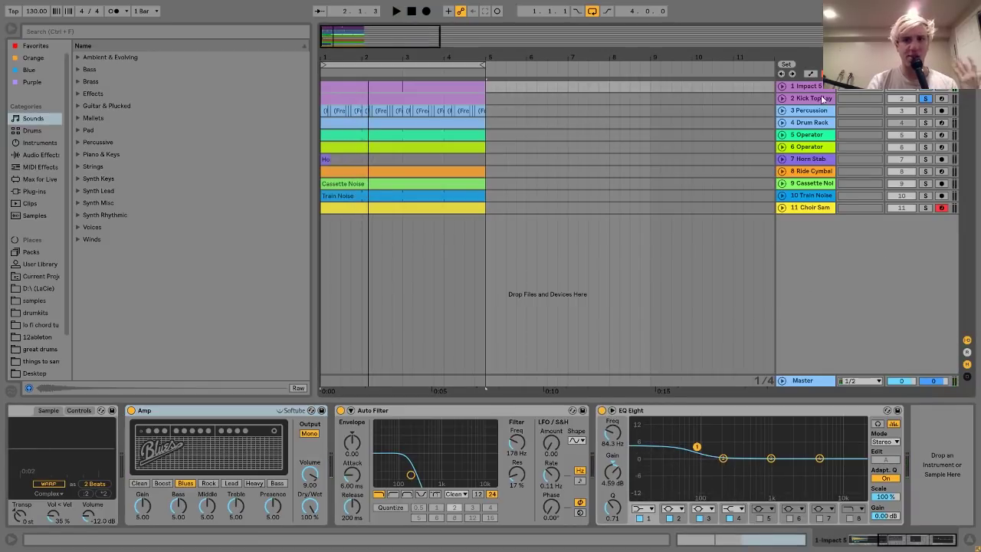
click(817, 101)
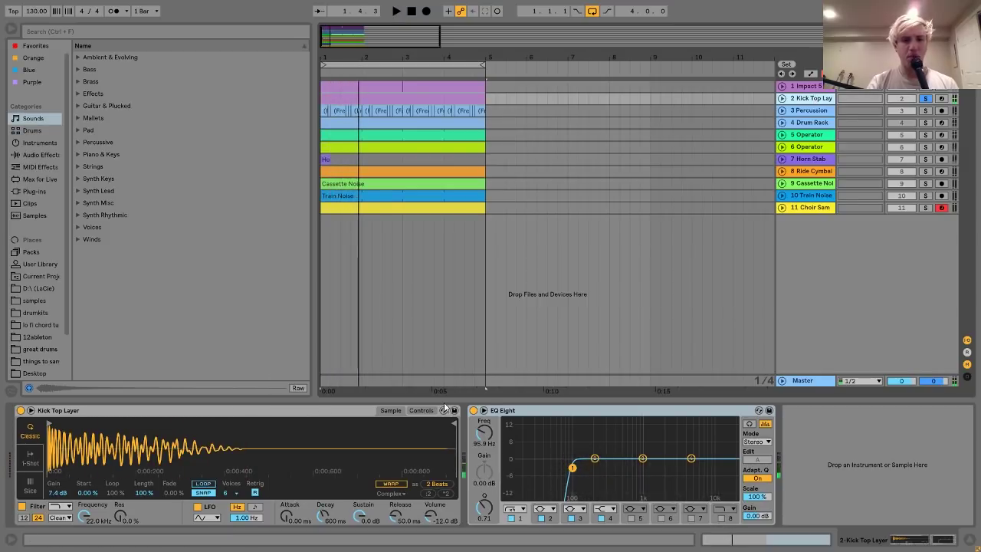
click(472, 411)
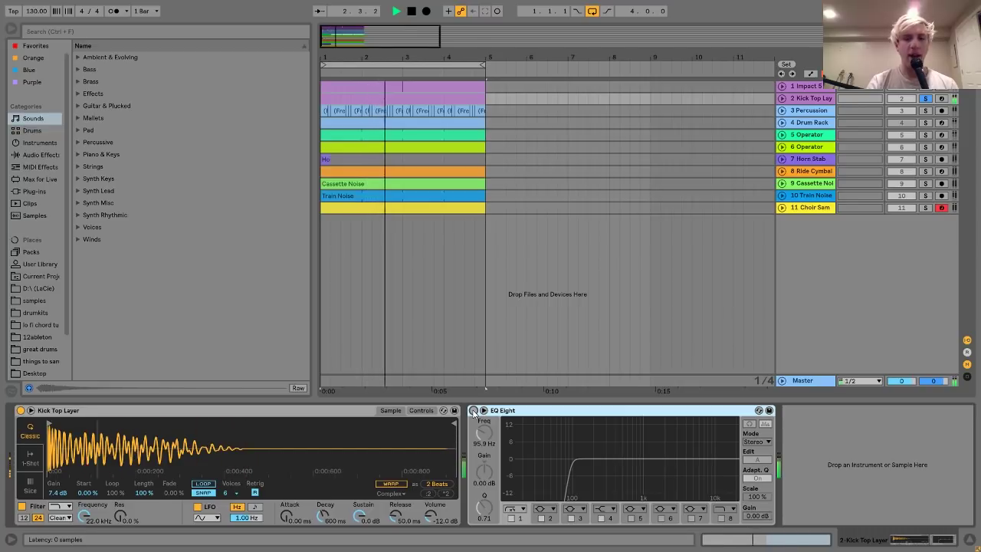
click(473, 410)
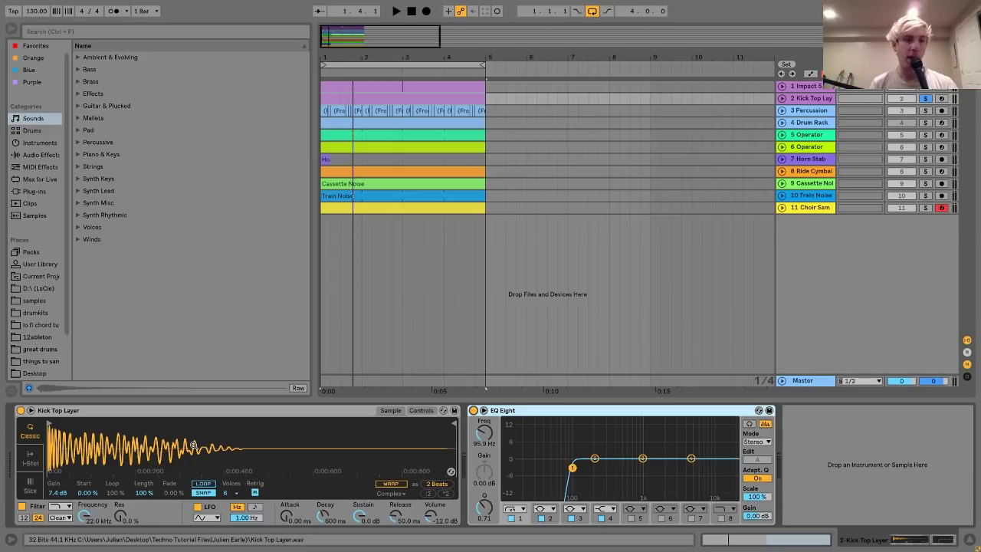
click(511, 411)
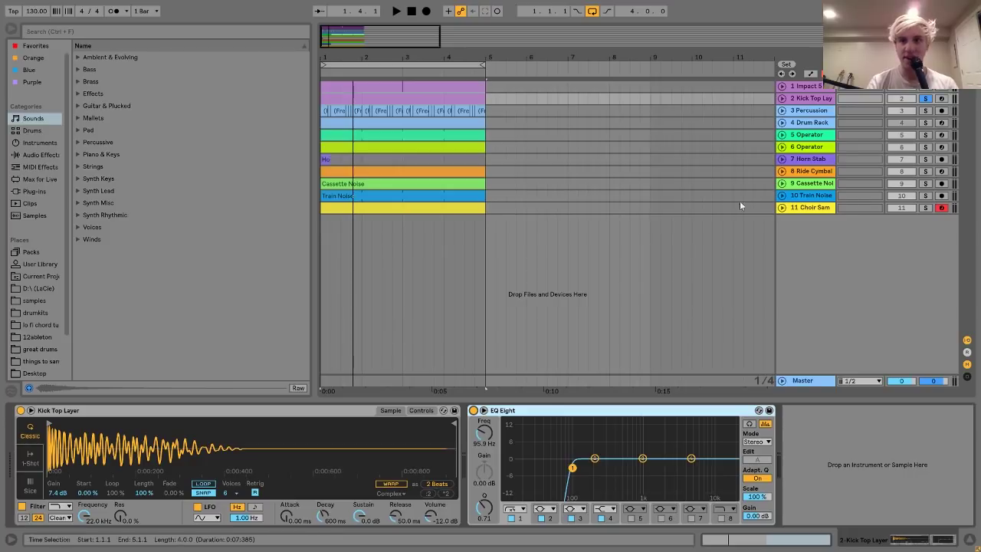
key(space)
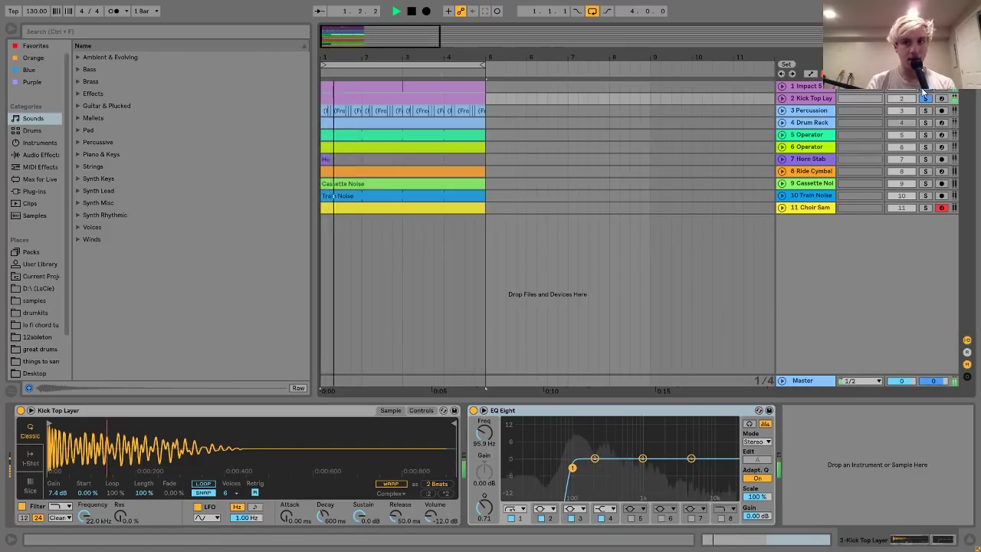
key(space)
click(812, 85)
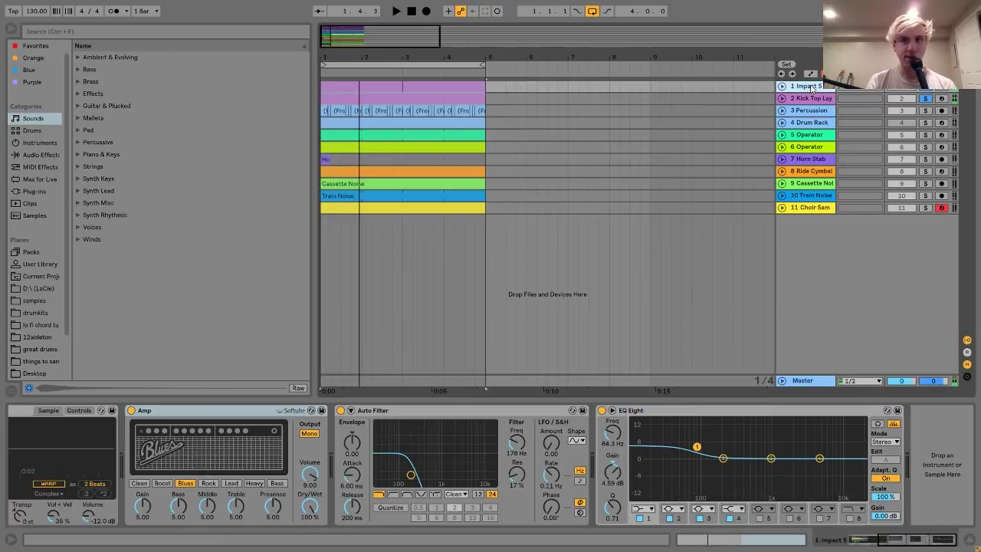
Browse Impact 5's device chain, then display the Percussion track's A Bit Warmer effect
click(811, 99)
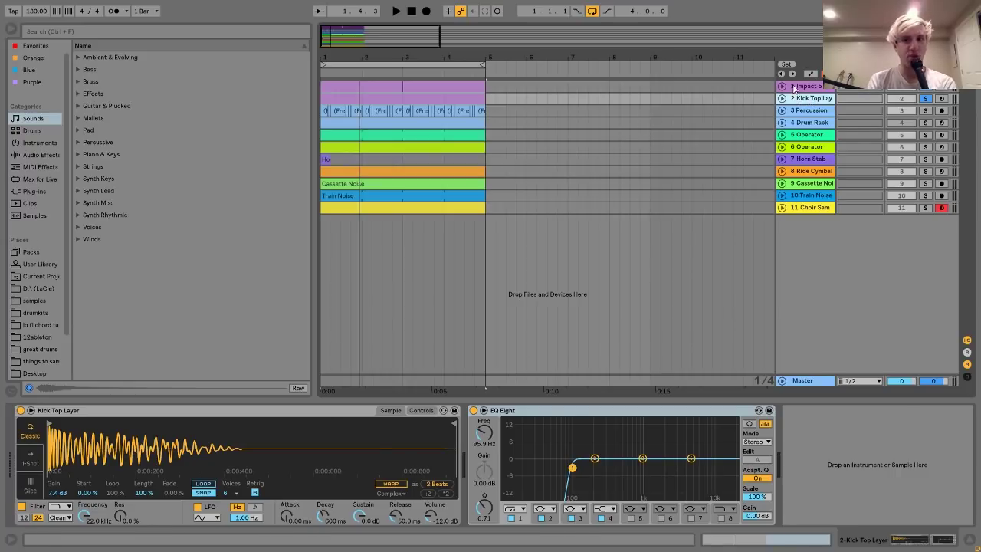
click(796, 87)
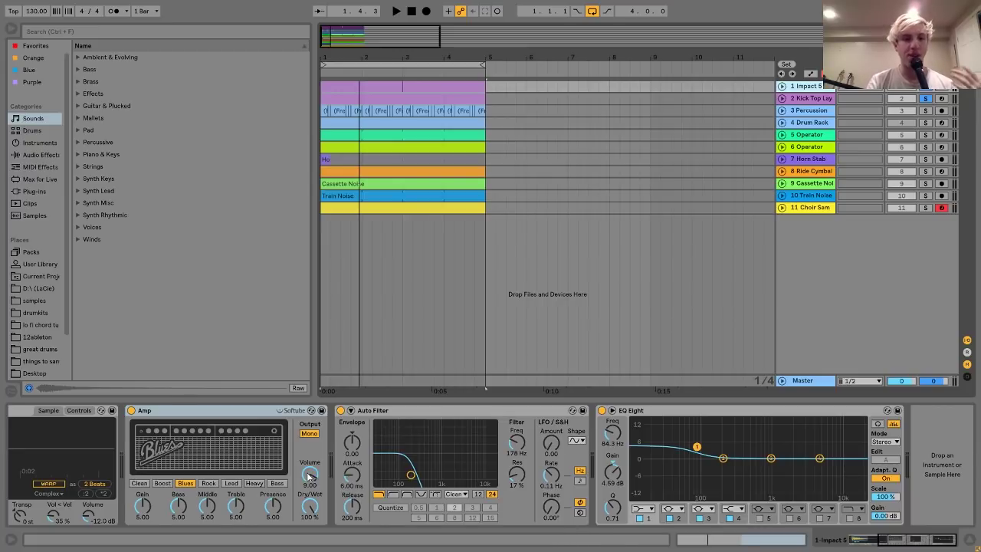
scroll(308, 474, left, 5)
scroll(275, 469, right, 2)
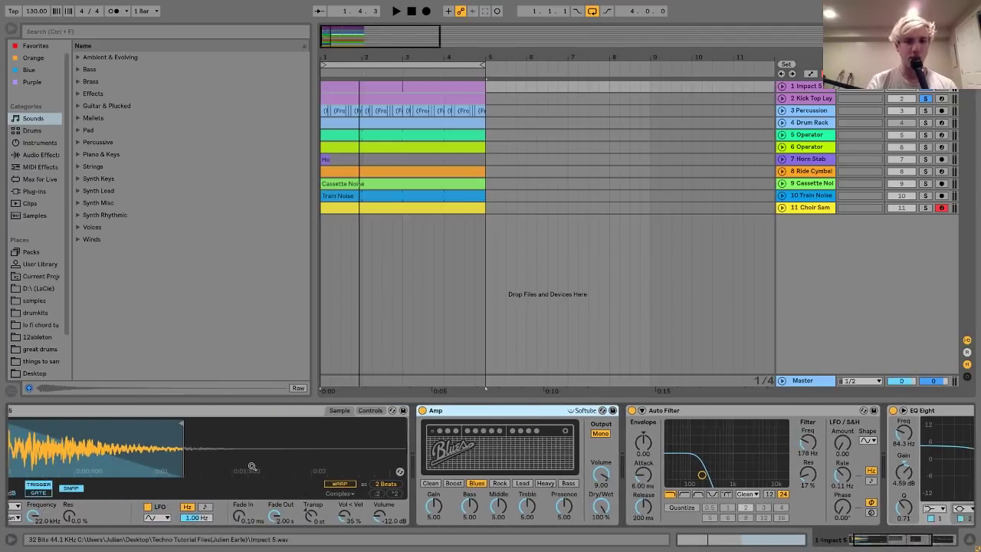
scroll(252, 466, right, 1)
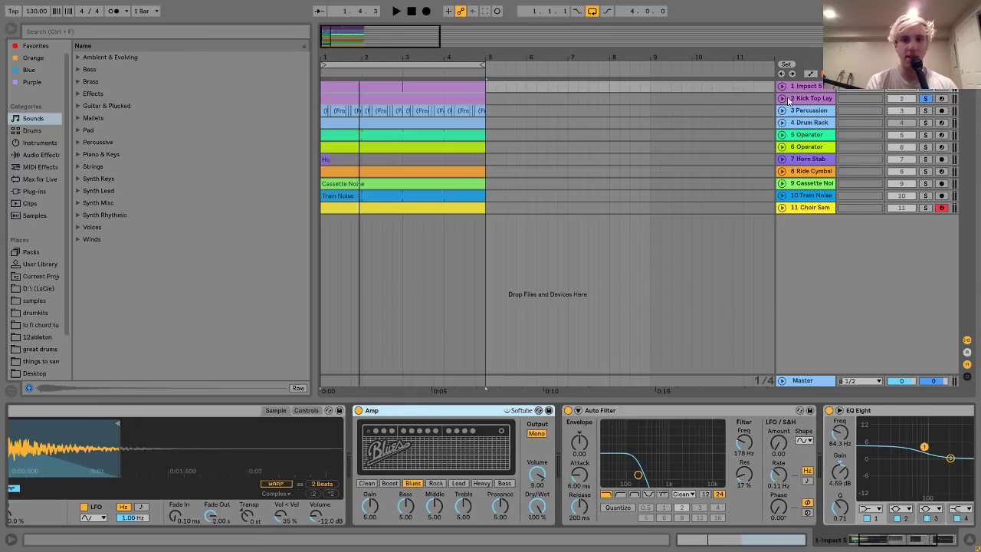
click(818, 111)
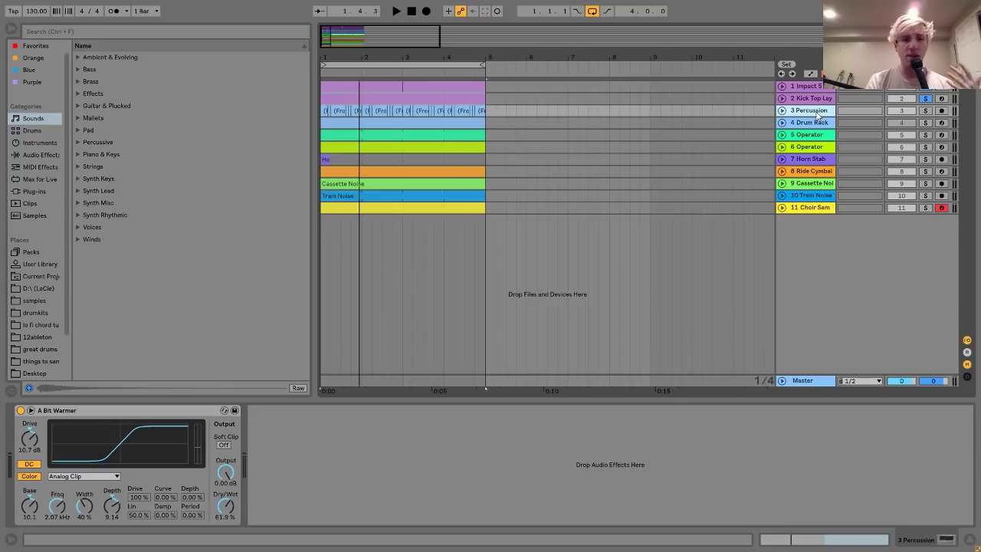
Play Percussion soloed with Kick Top Layer, then unfold Percussion's waveform and select Drum Rack
click(925, 110)
key(space)
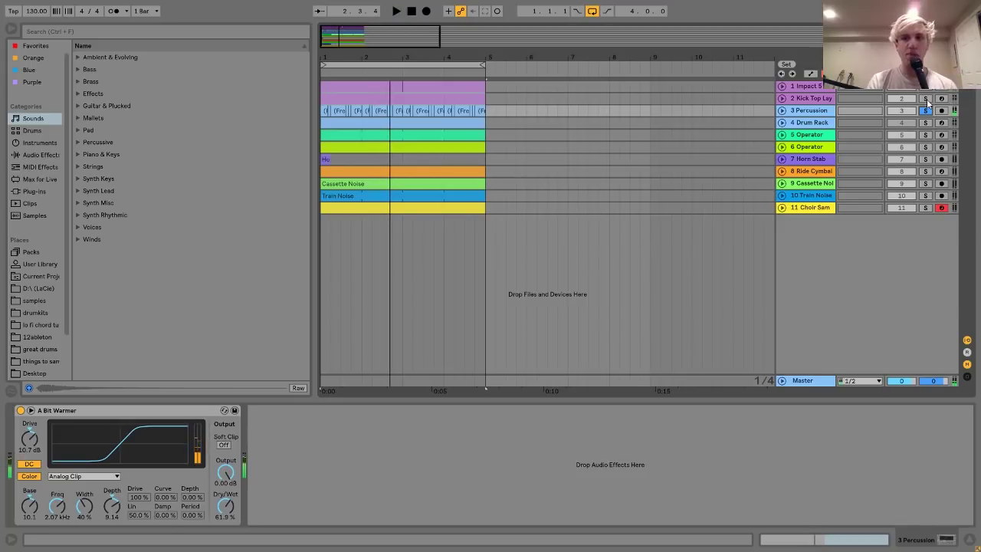
ctrl+click(925, 98)
key(space)
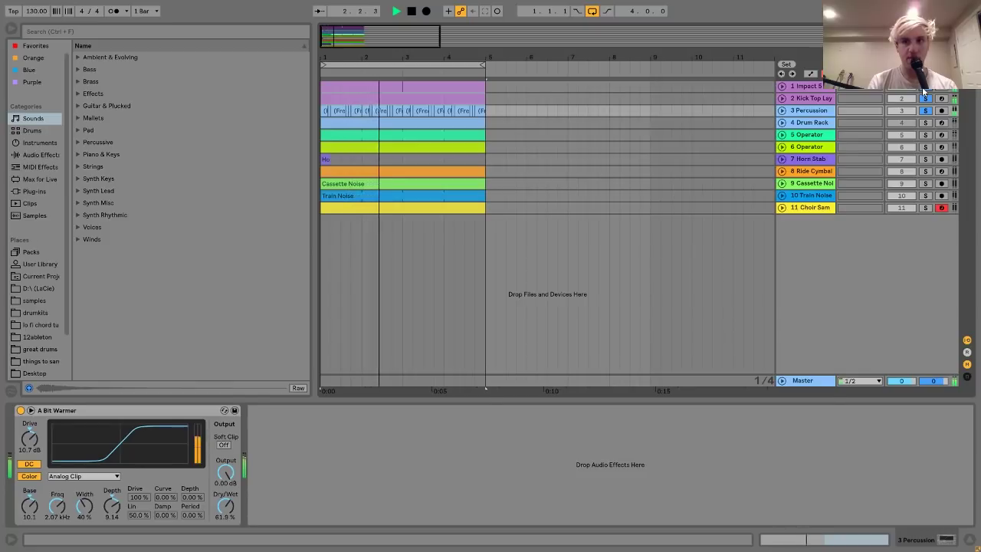
key(space)
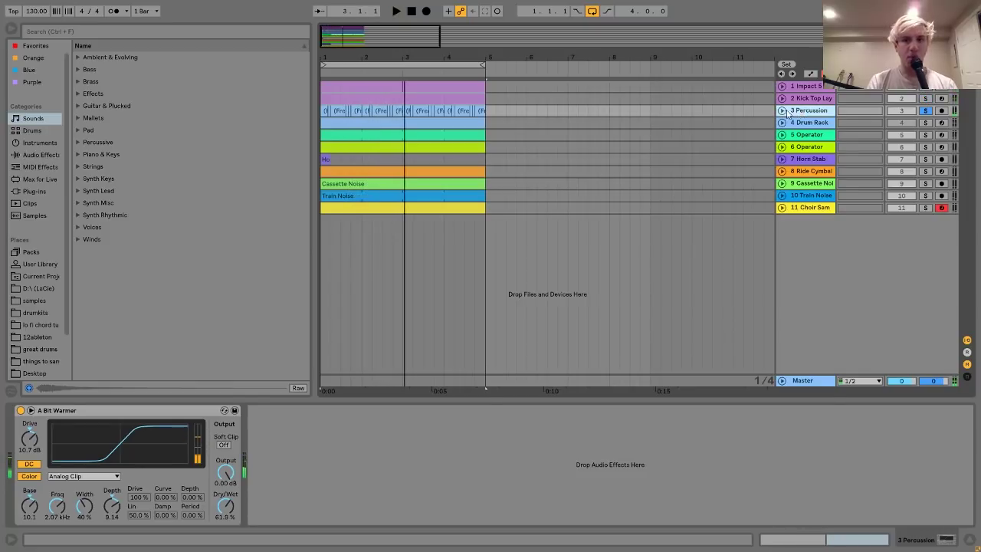
click(781, 111)
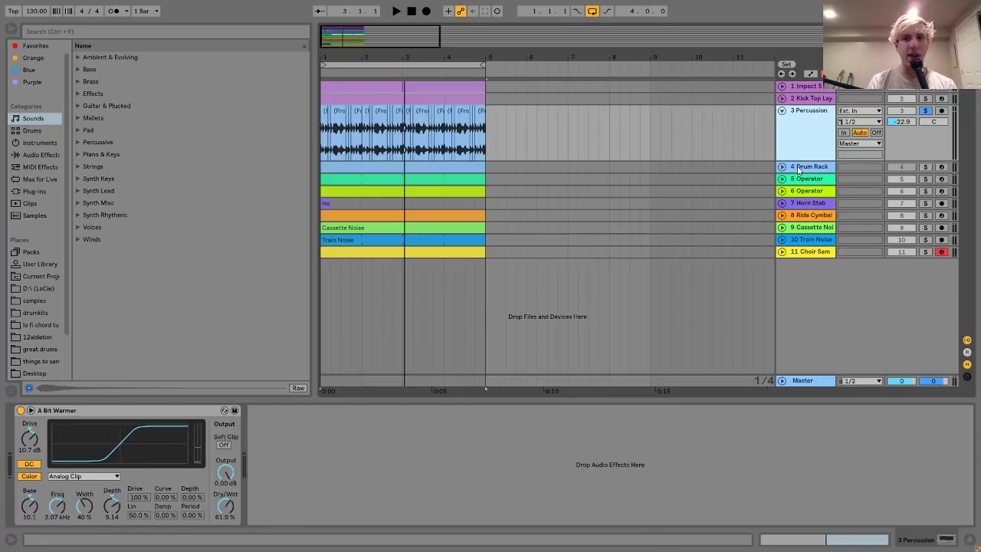
key(Down)
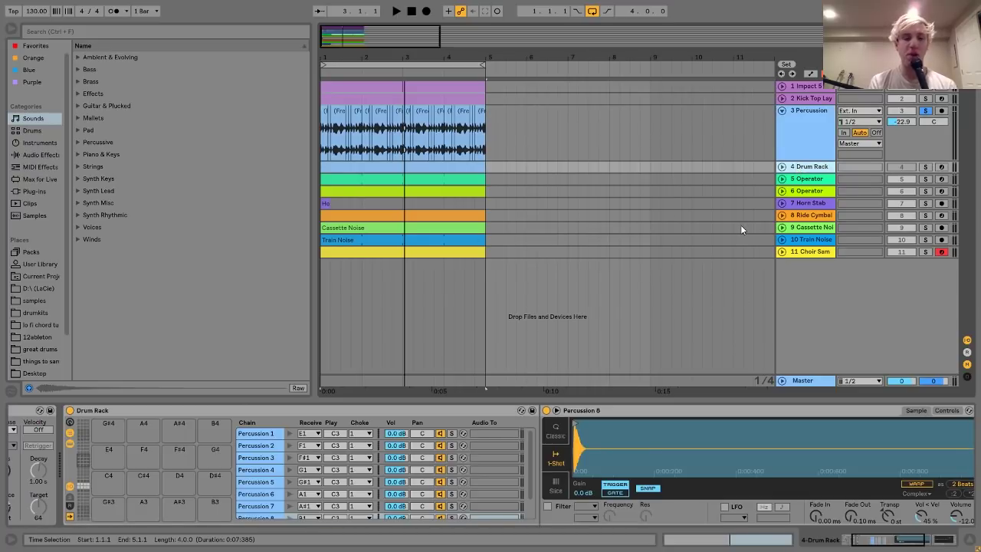
Show the Drum Rack pads, preview Percussion 8 and another pad, and mute Percussion 4
click(84, 483)
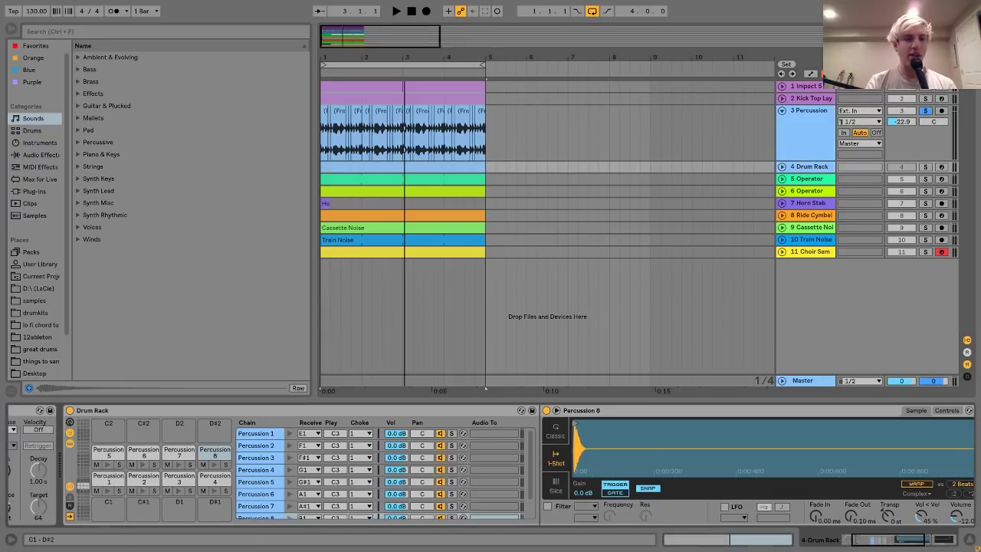
click(288, 455)
scroll(207, 488, left, 3)
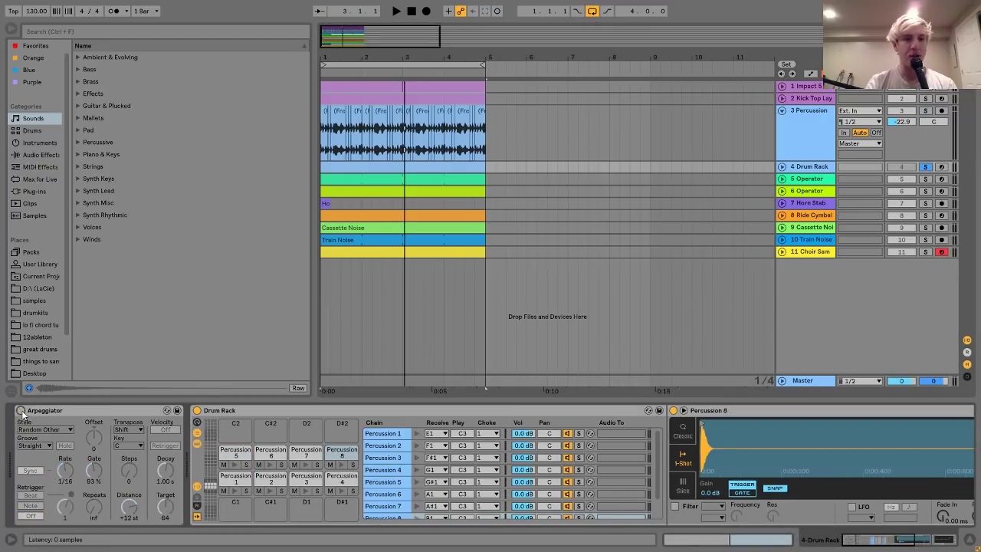
click(268, 491)
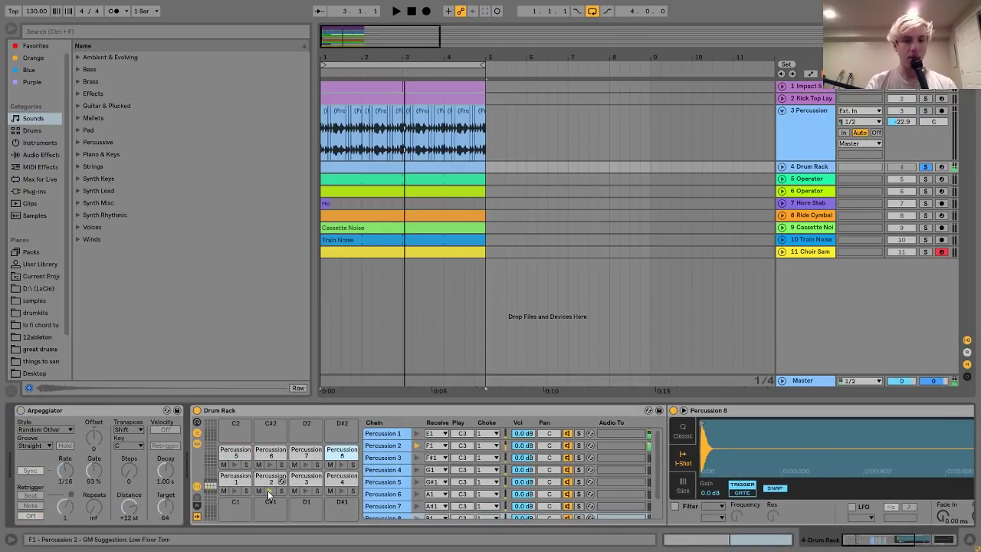
click(304, 492)
click(341, 492)
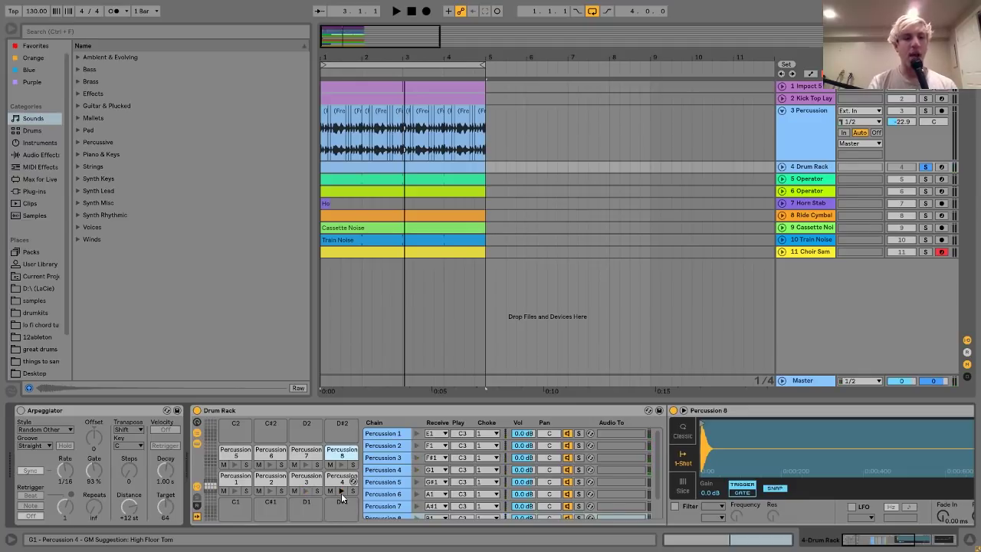
Inspect the Drum Rack clip's notes, then enable the Arpeggiator and play it
double_click(417, 166)
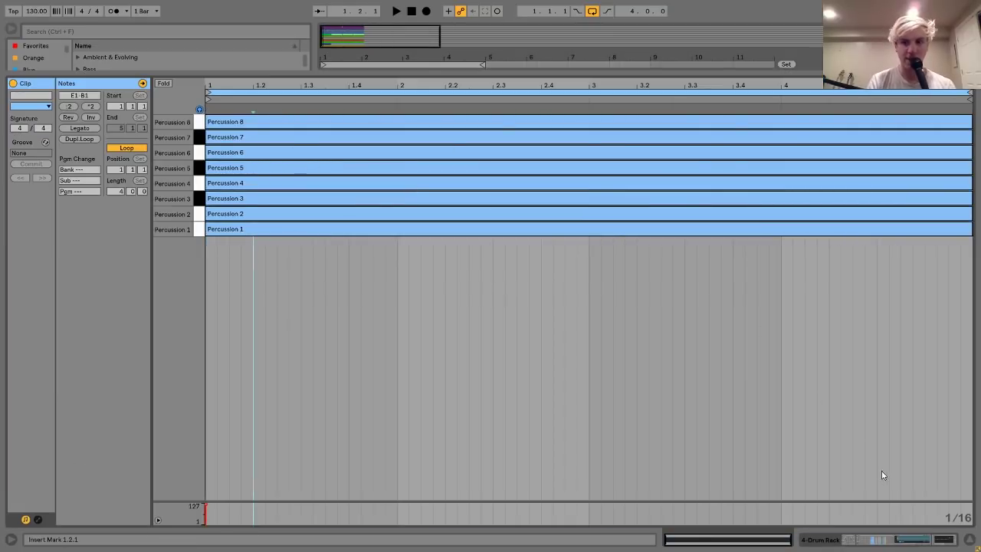
key(ctrl+alt+e)
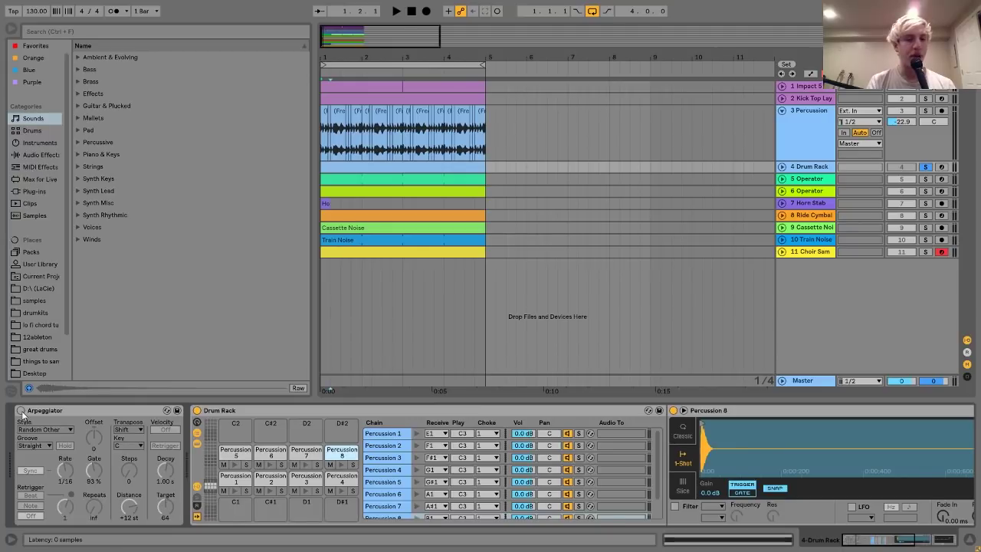
click(21, 409)
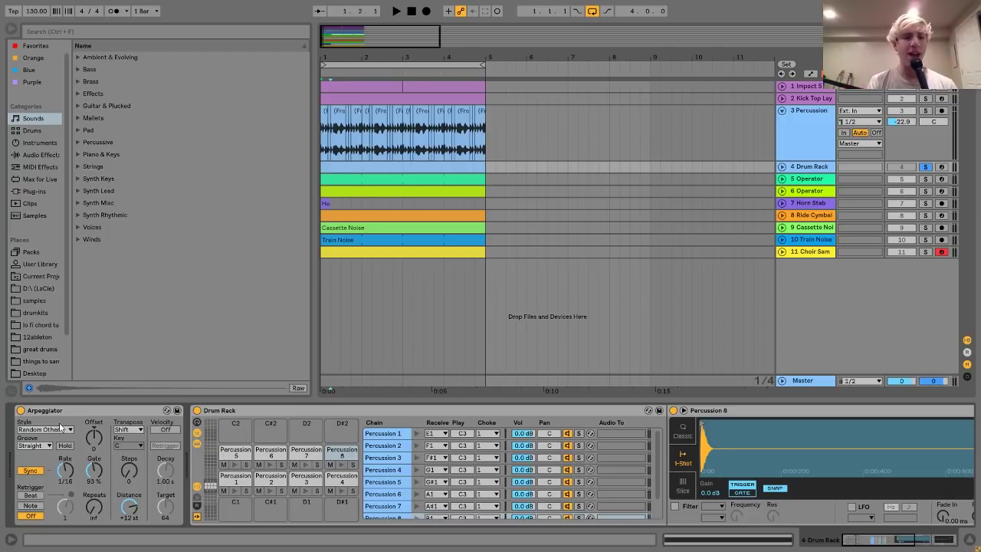
key(space)
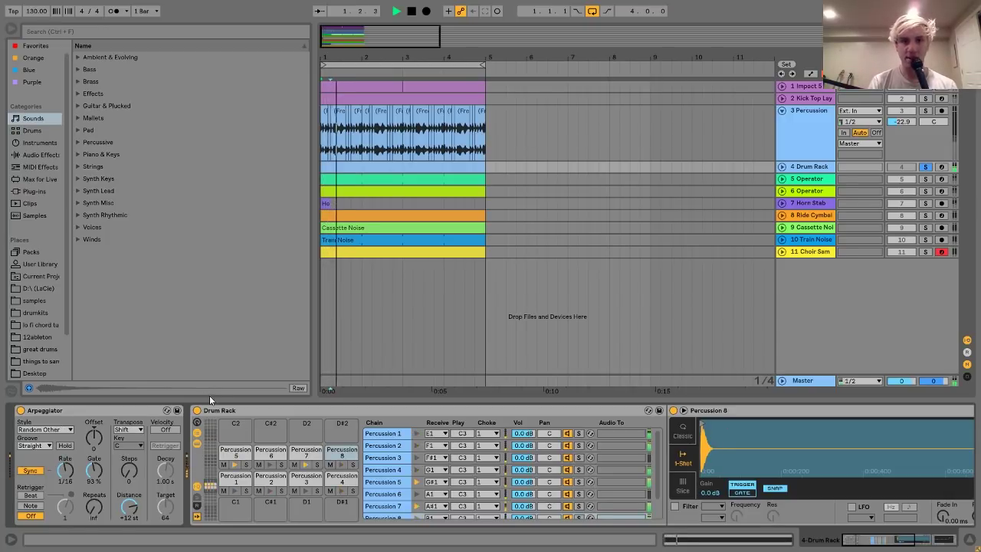
key(space)
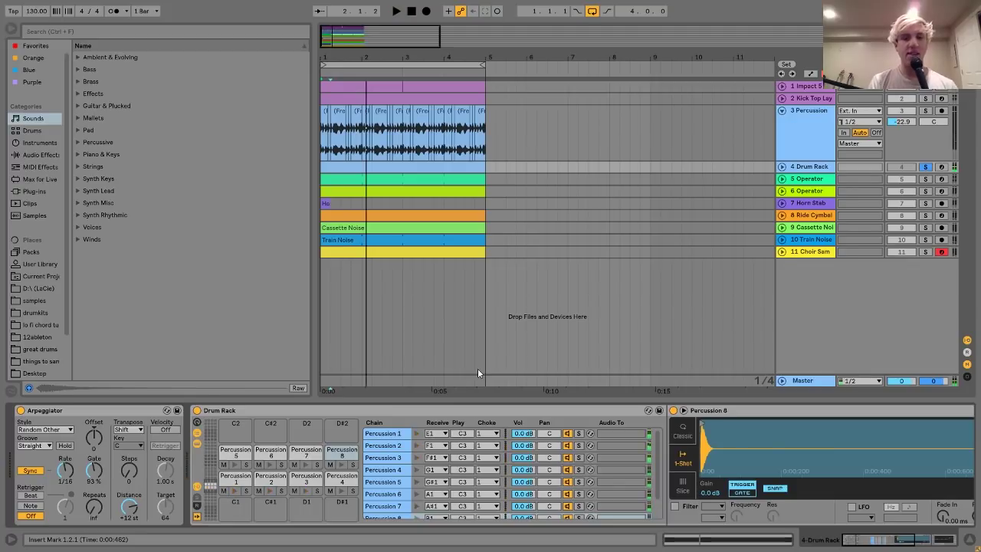
Unfold the Drum Rack lane, zoom into bars 1–6, and solo Percussion with A Bit Warmer shown
click(780, 166)
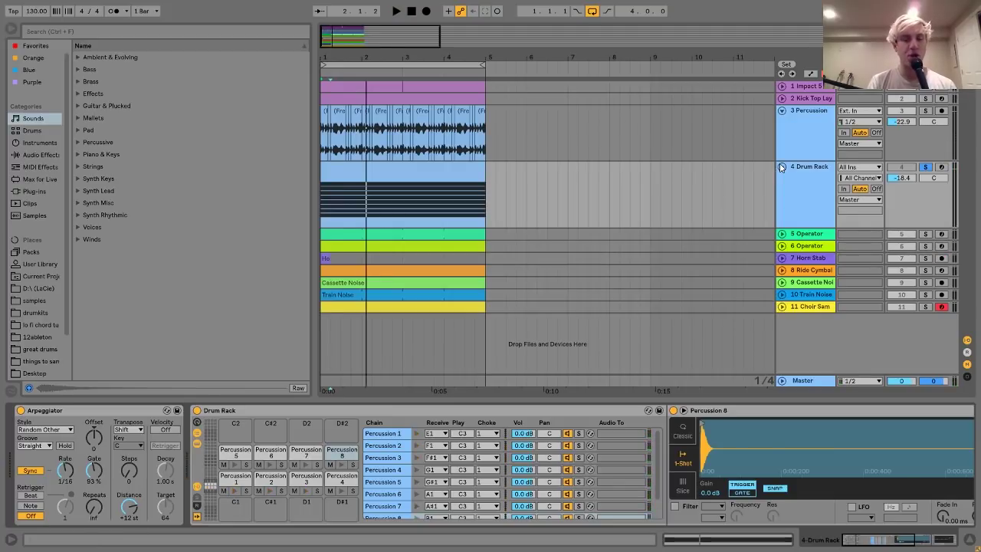
drag(326, 35, 327, 49)
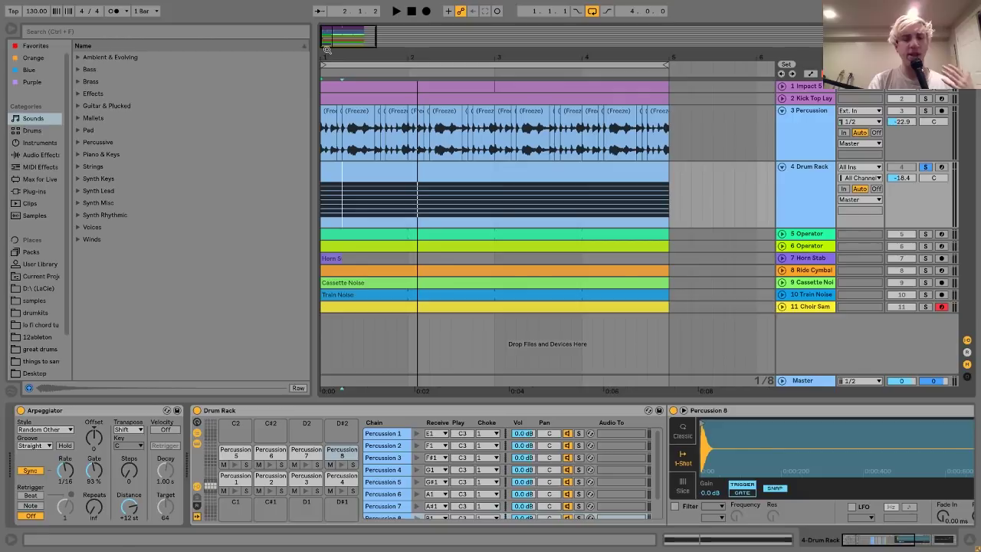
click(371, 159)
click(368, 165)
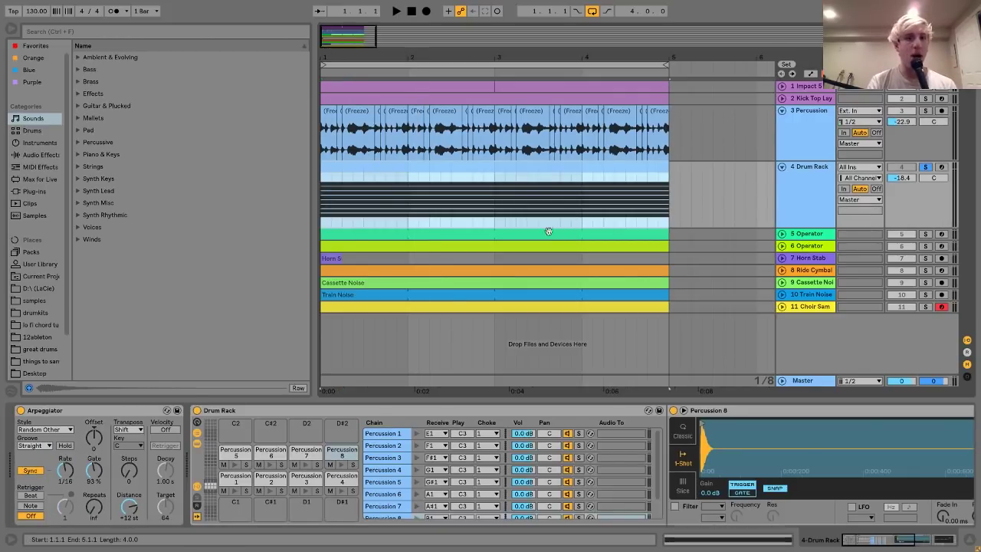
click(925, 111)
click(794, 130)
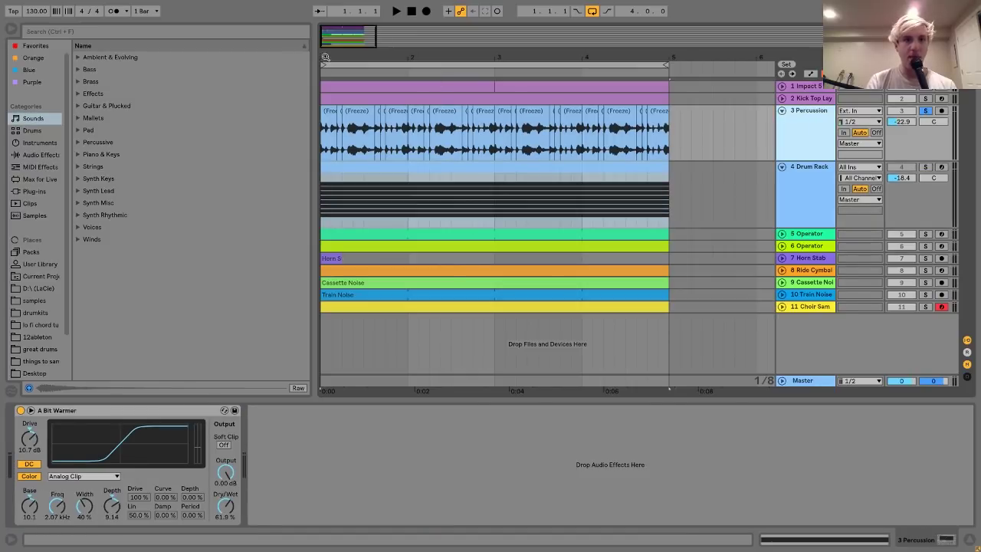
Zoom to bars 1–6 and audition the Percussion clips from bar 1
key(plus)
key(plus)
key(plus)
key(plus)
key(minus)
key(minus)
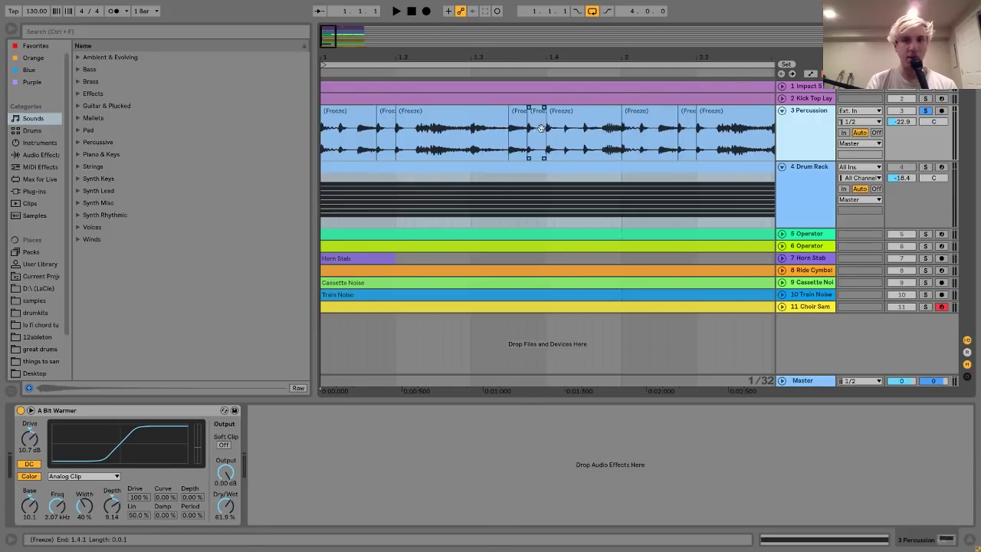
drag(548, 59, 537, 60)
key(minus)
click(615, 128)
drag(577, 59, 512, 60)
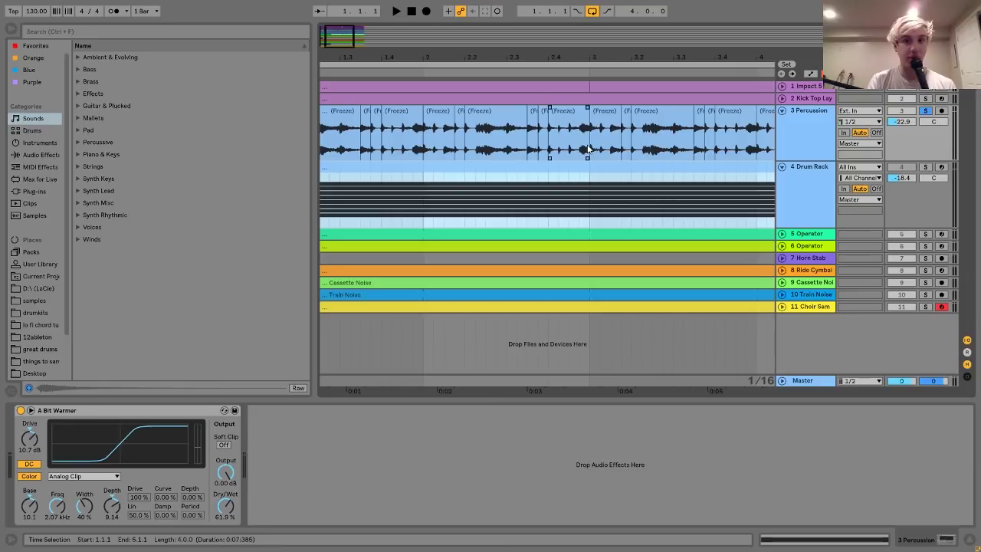
key(minus)
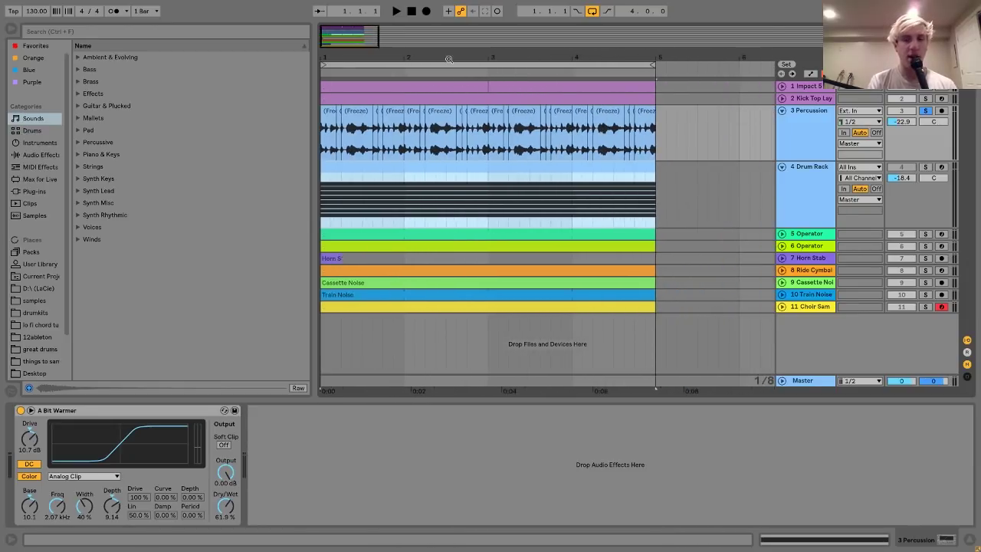
click(327, 123)
key(space)
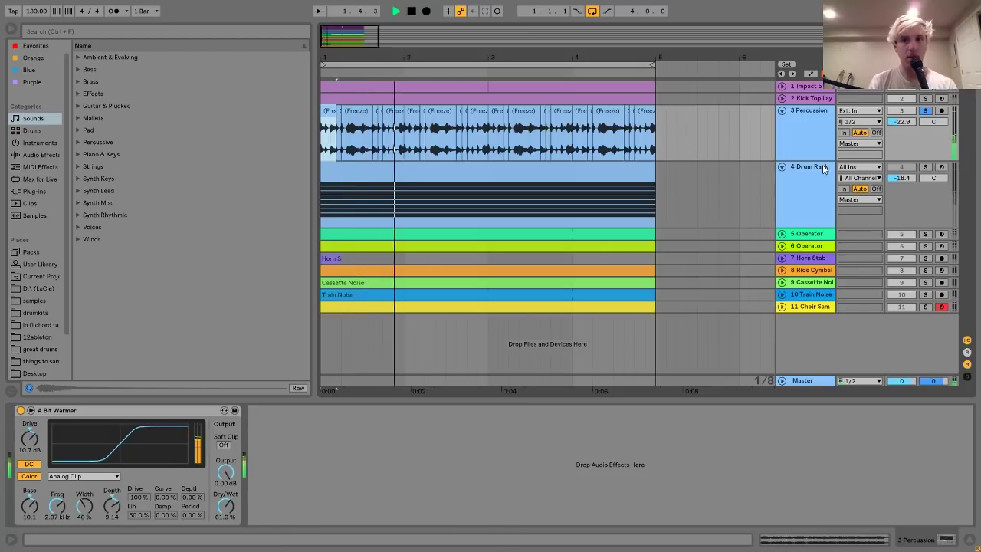
key(space)
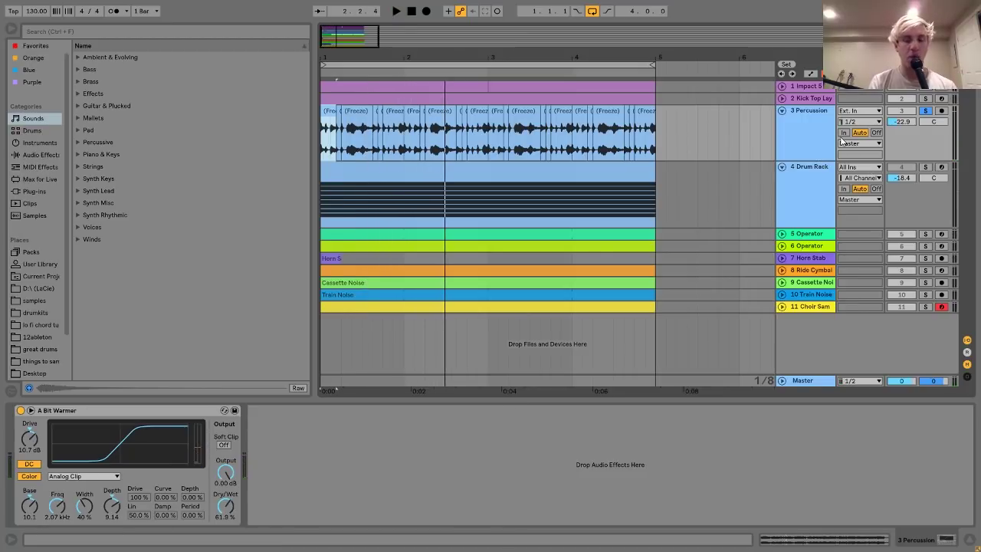
Play with track 2 soloed, then unsolo Percussion and solo the Drum Rack track
click(925, 99)
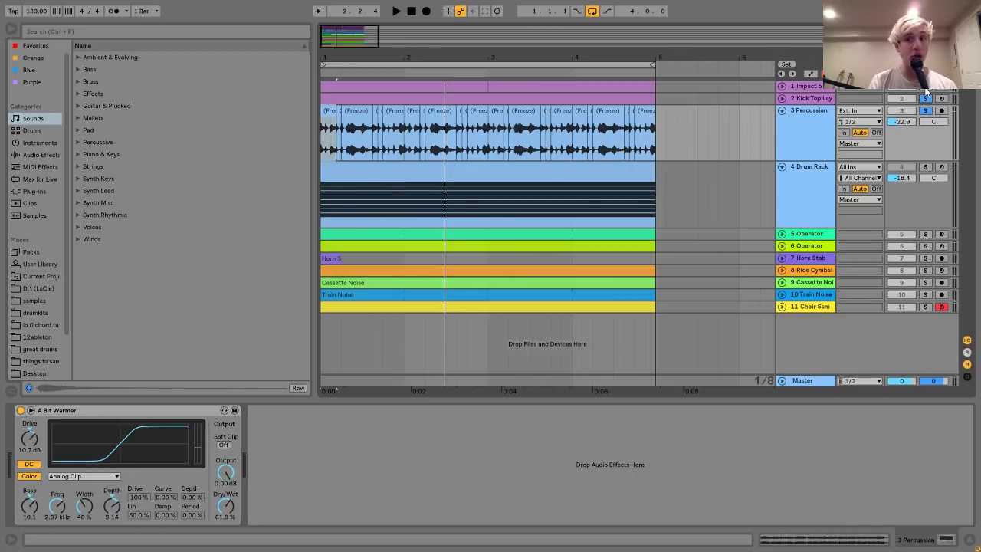
key(space)
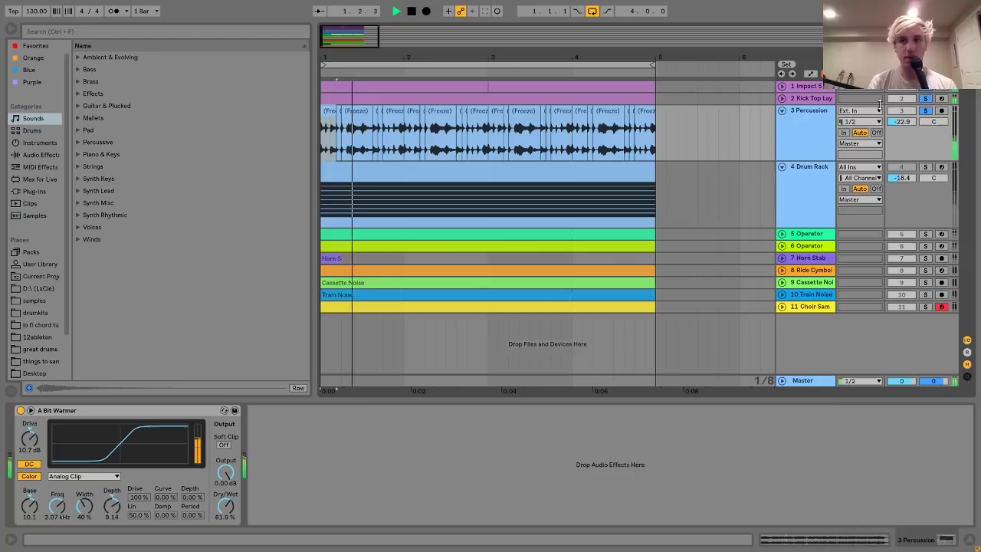
key(space)
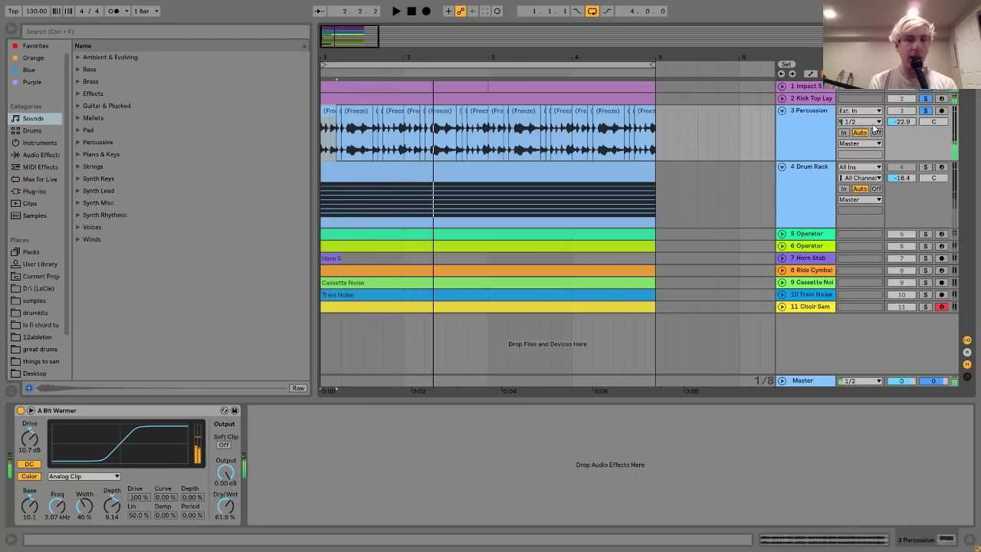
click(926, 111)
click(807, 186)
click(926, 167)
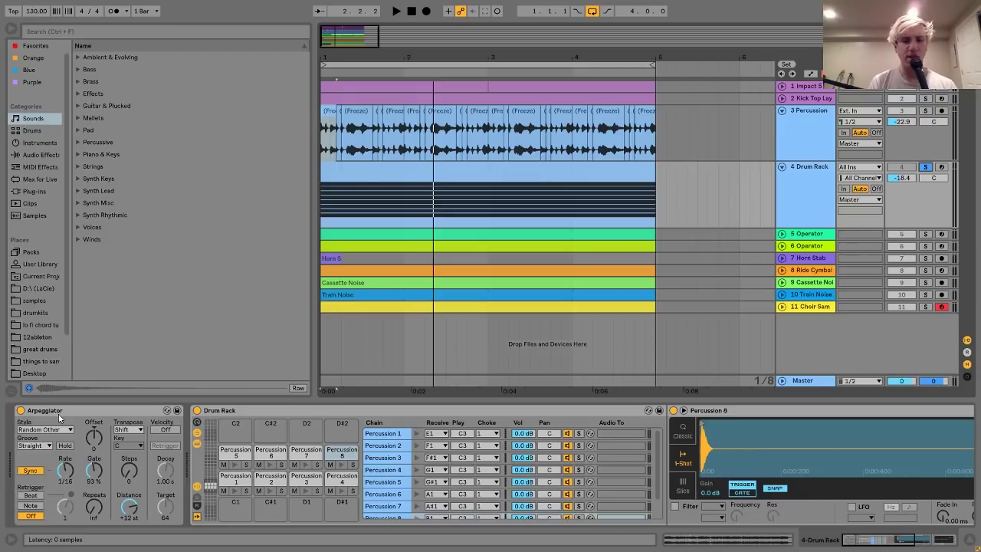
Compare Percussion 8's EQ Eight off and on during playback, then reselect Percussion's A Bit Warmer
scroll(482, 476, down, 1)
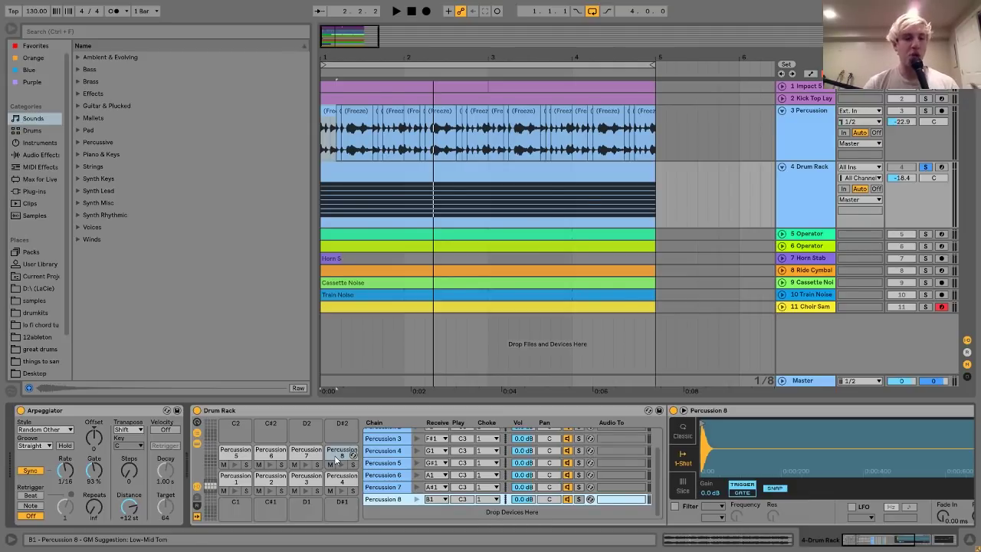
key(space)
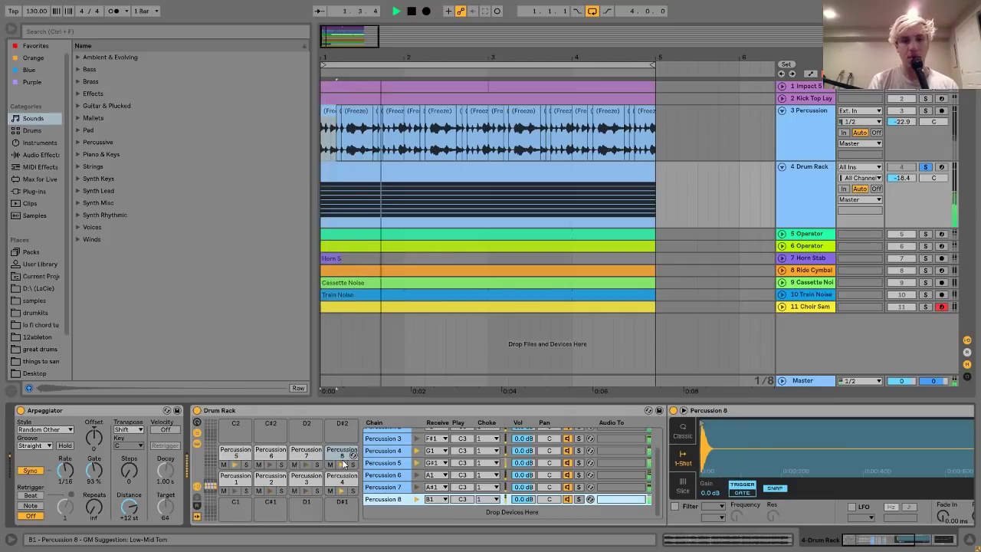
scroll(339, 461, right, 3)
scroll(342, 460, right, 5)
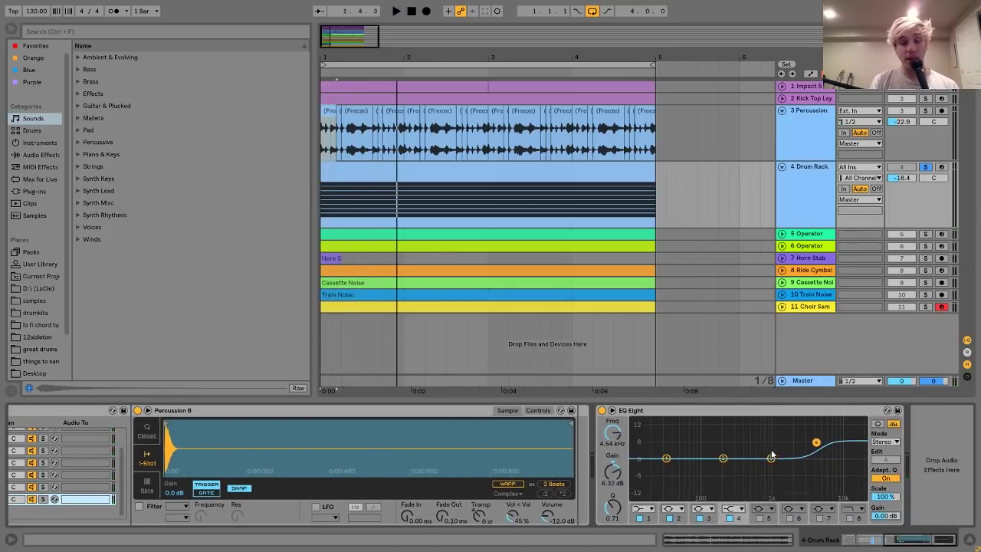
key(space)
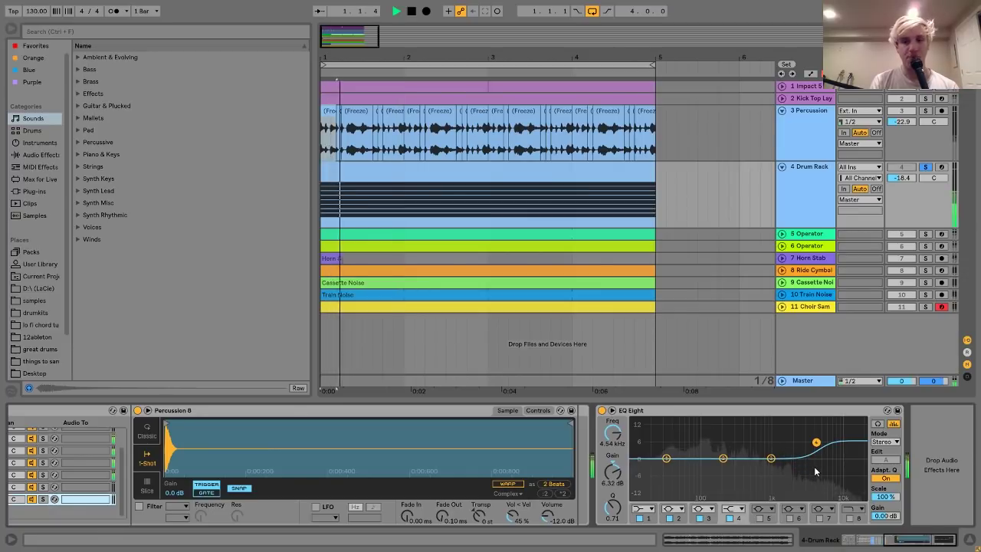
click(602, 411)
click(601, 410)
click(601, 411)
click(601, 411)
key(space)
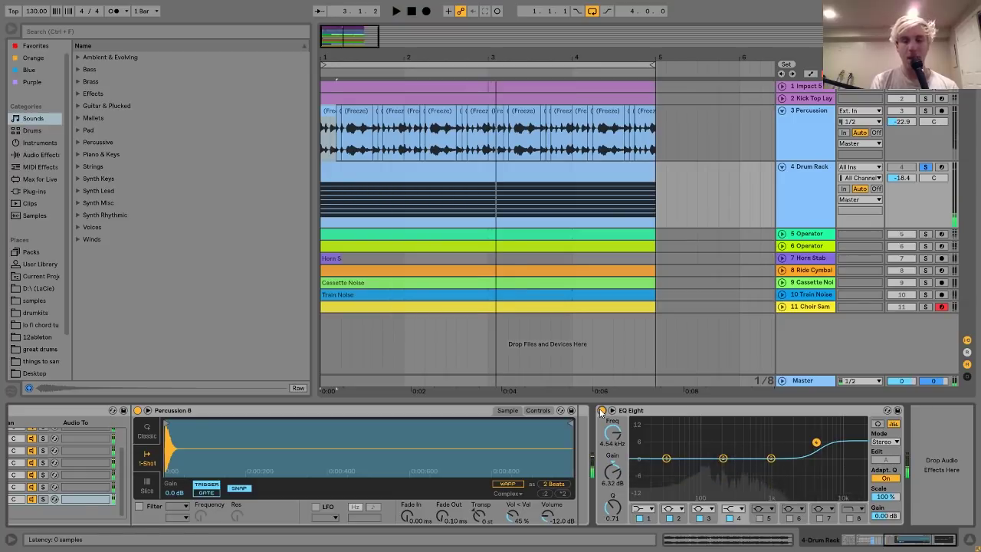
click(823, 136)
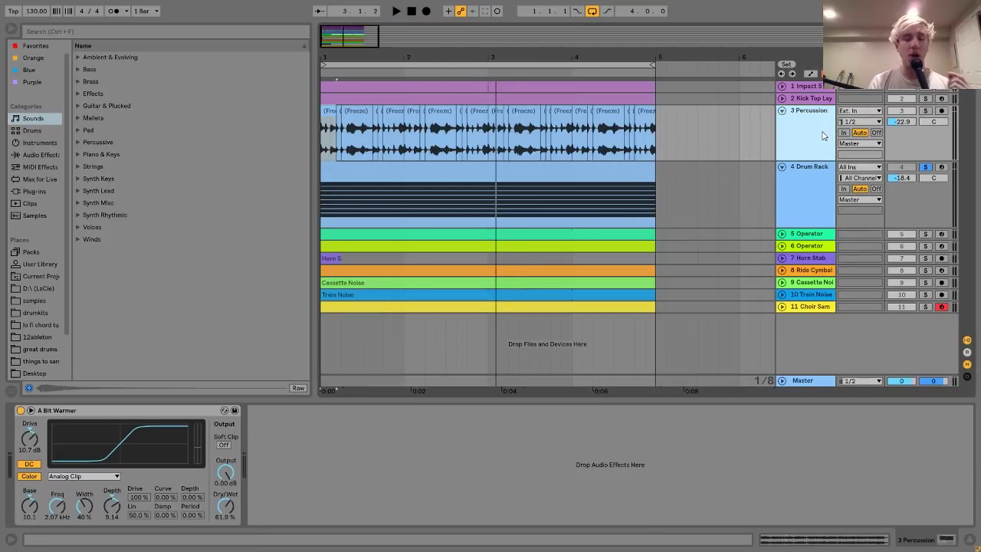
Solo the Percussion track and keep A Bit Warmer on the Analog Clip curve
click(925, 112)
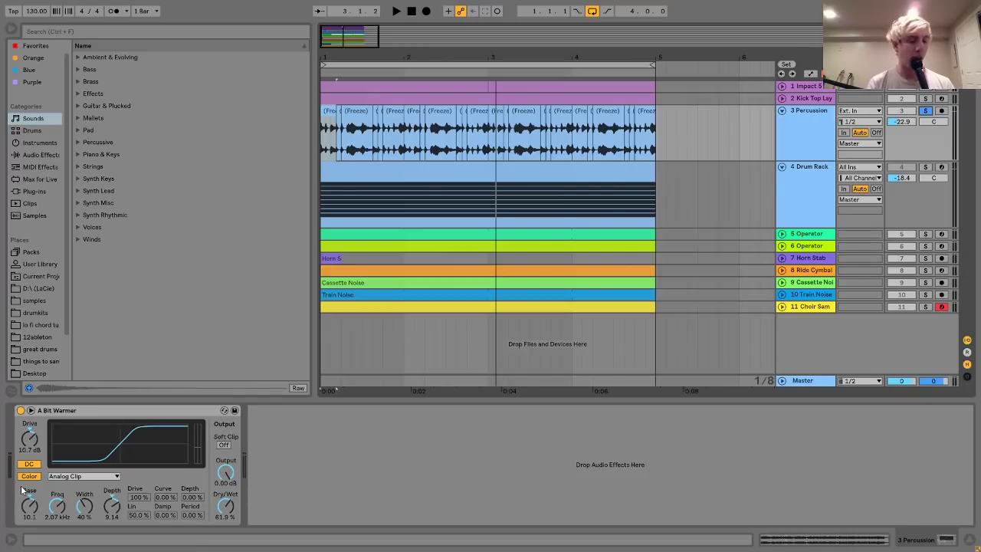
click(71, 476)
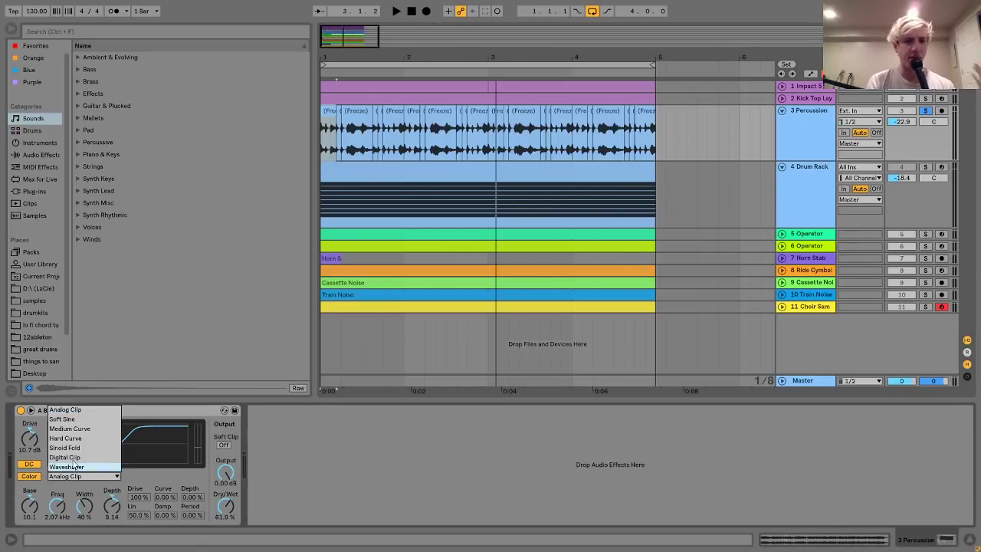
click(149, 415)
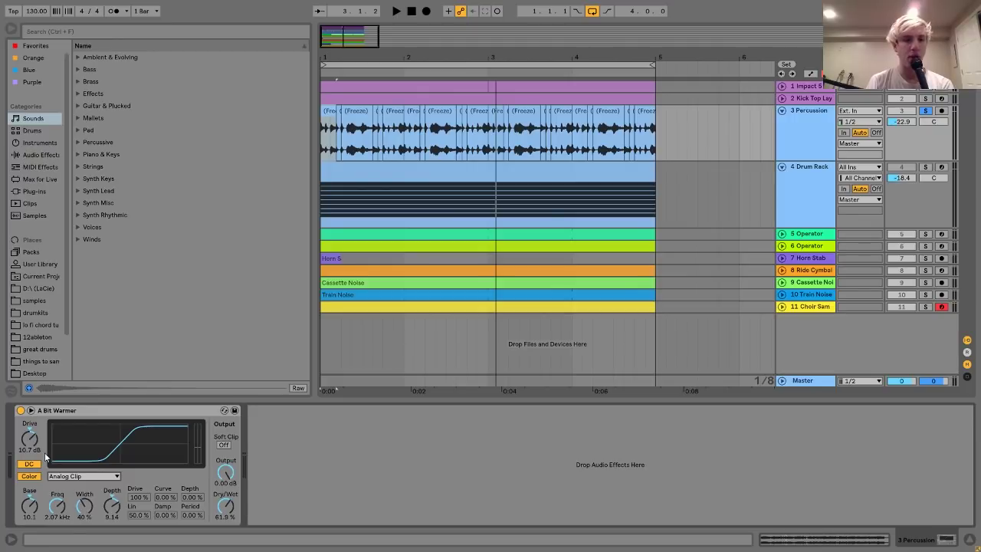
Play the soloed Percussion and compare A Bit Warmer switched off and back on
key(space)
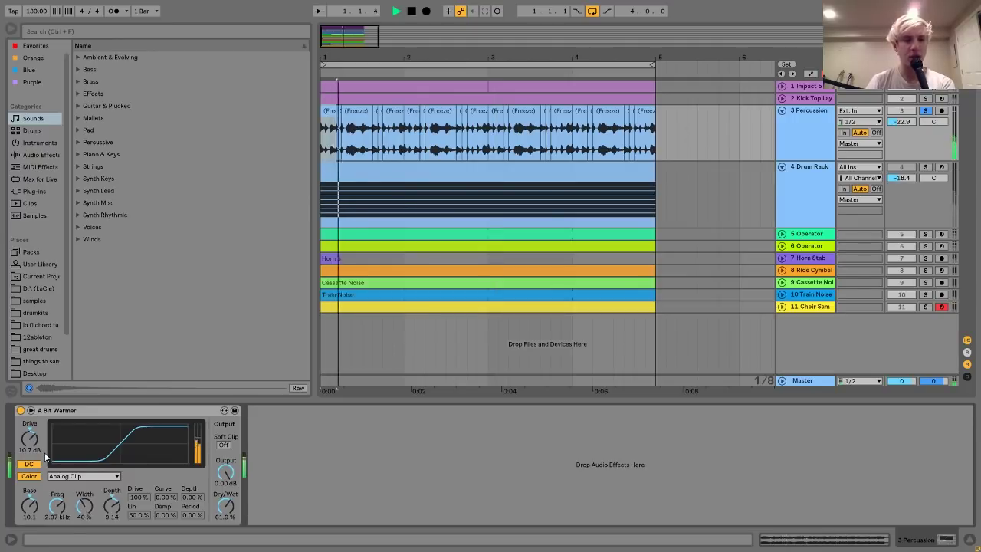
click(21, 410)
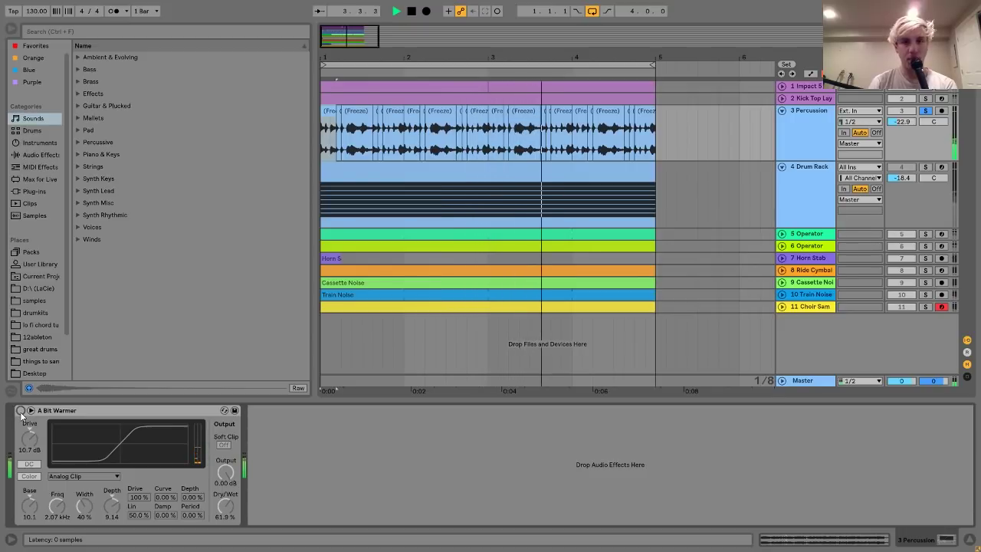
click(21, 410)
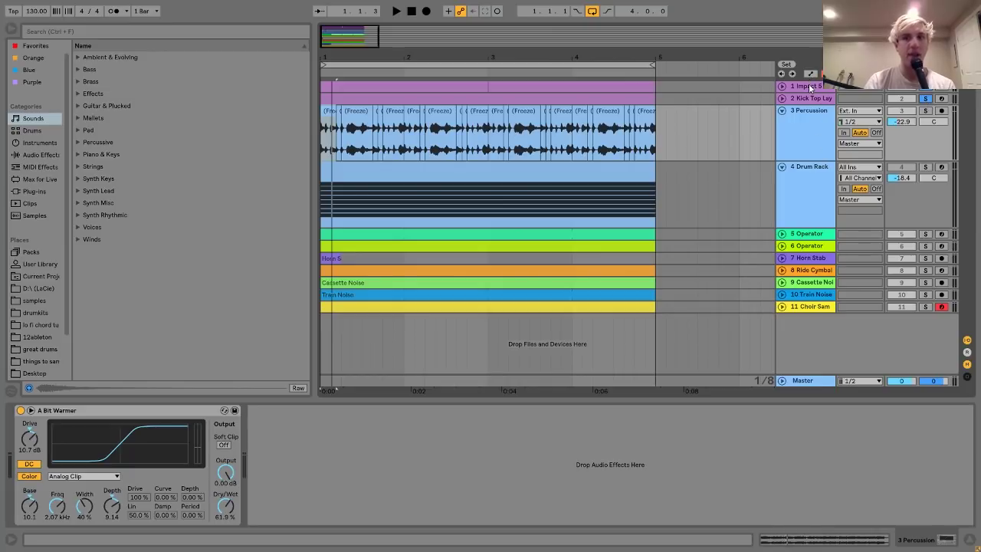
Unsolo Kick Top Layer, solo the first Operator track alongside Percussion, and play from the start
key(space)
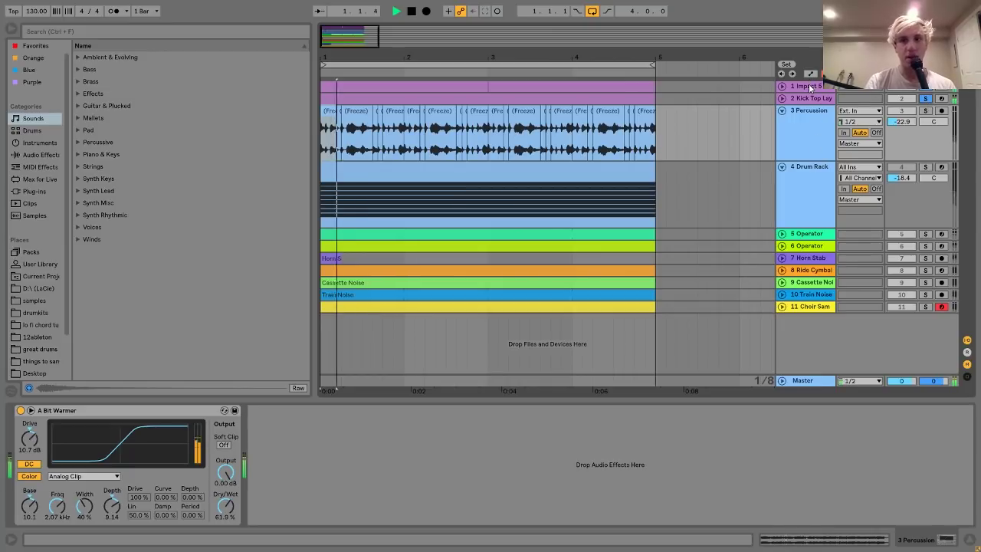
key(space)
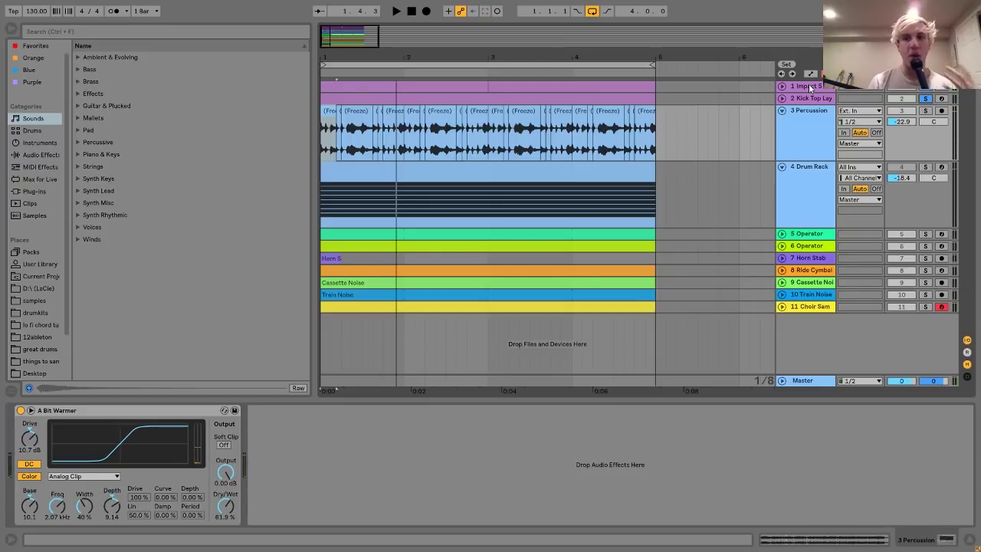
click(925, 111)
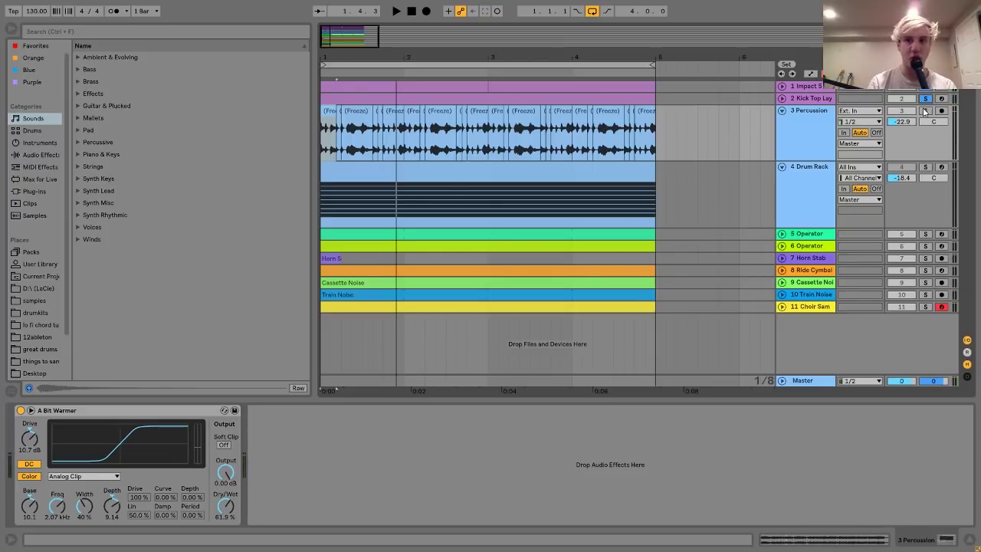
click(819, 135)
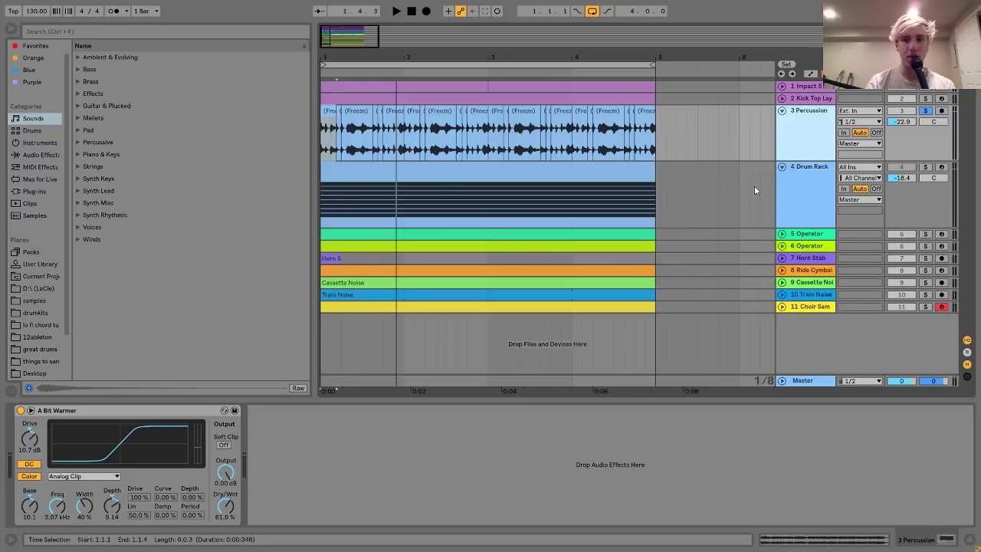
drag(925, 233, 923, 244)
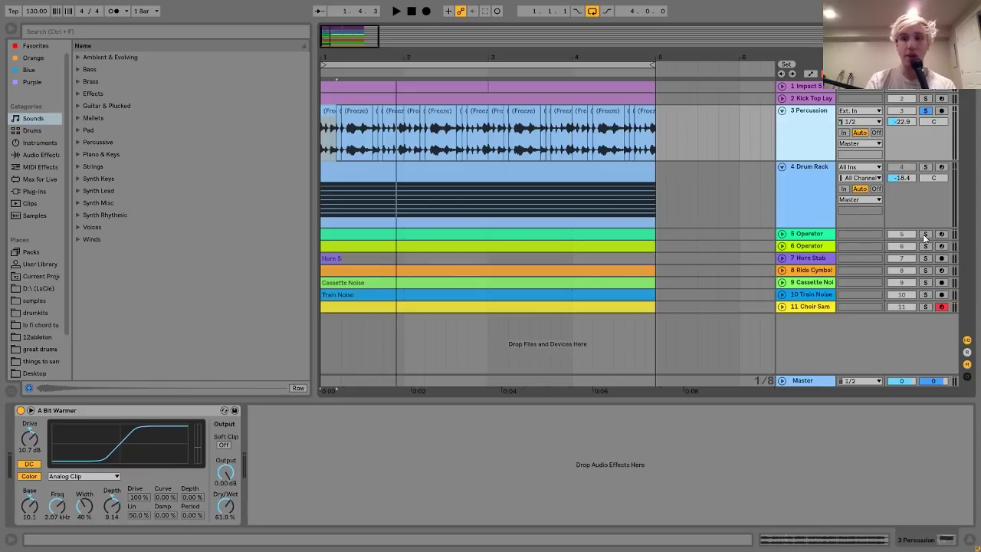
key(space)
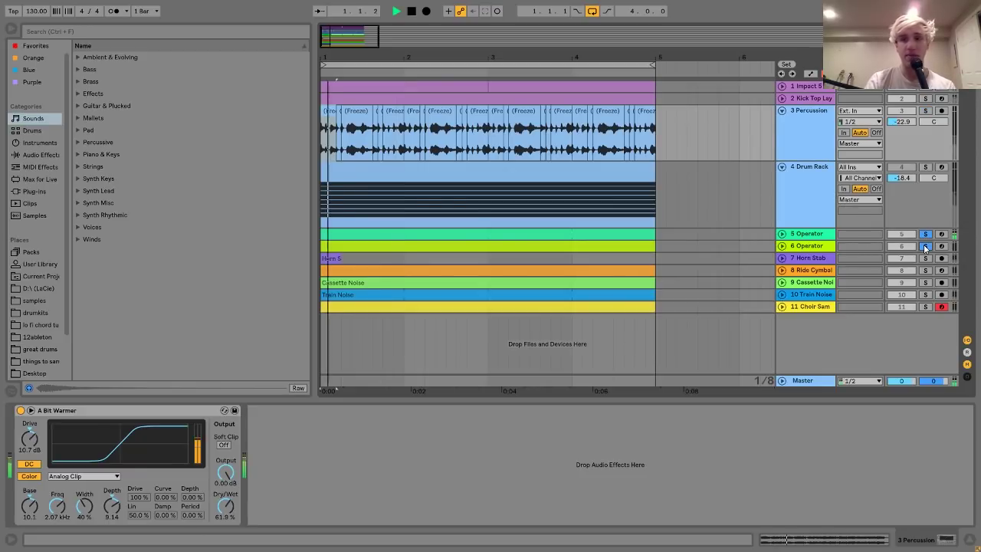
Compare the track 5 and track 6 Operator settings, auditioning track 6 soloed
click(806, 234)
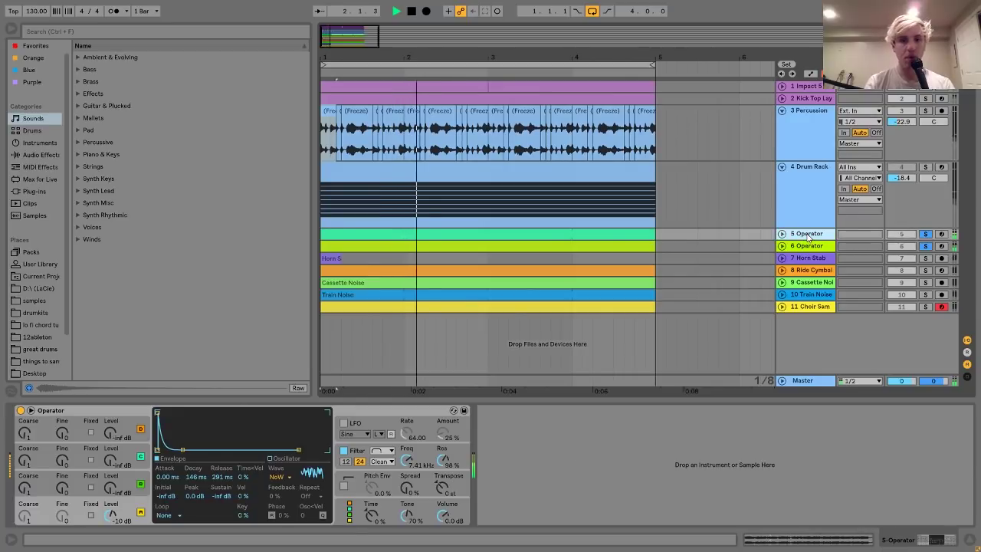
click(804, 246)
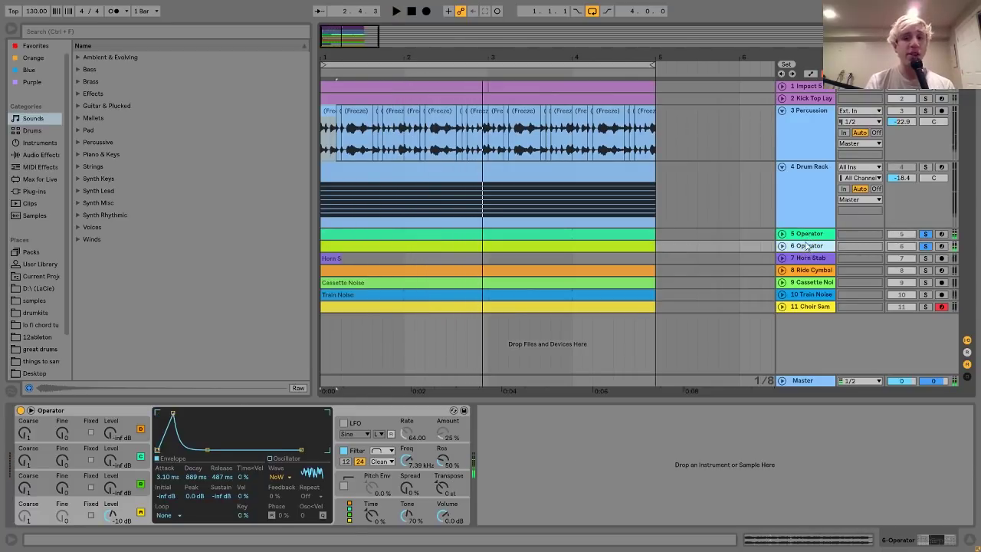
click(812, 237)
click(929, 251)
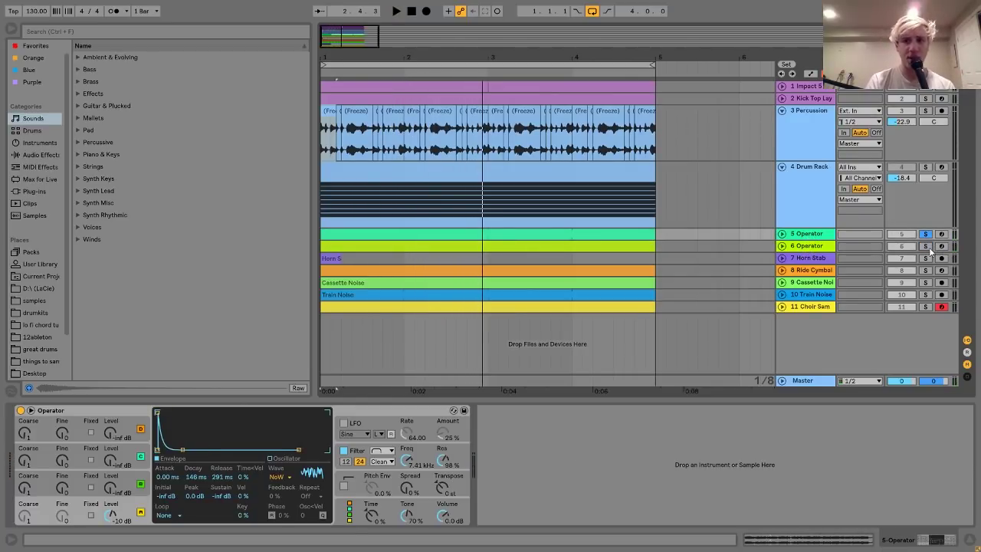
key(space)
click(925, 246)
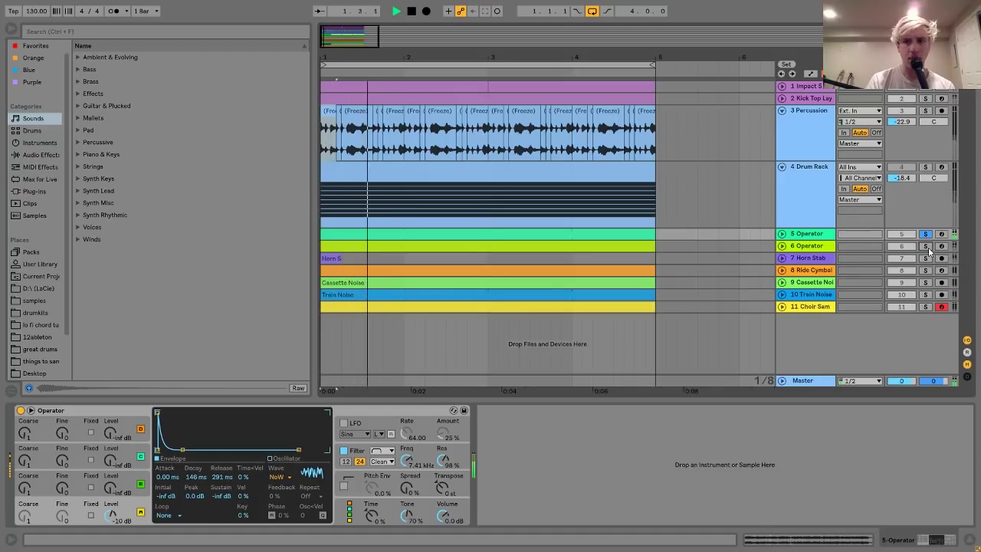
click(915, 246)
key(space)
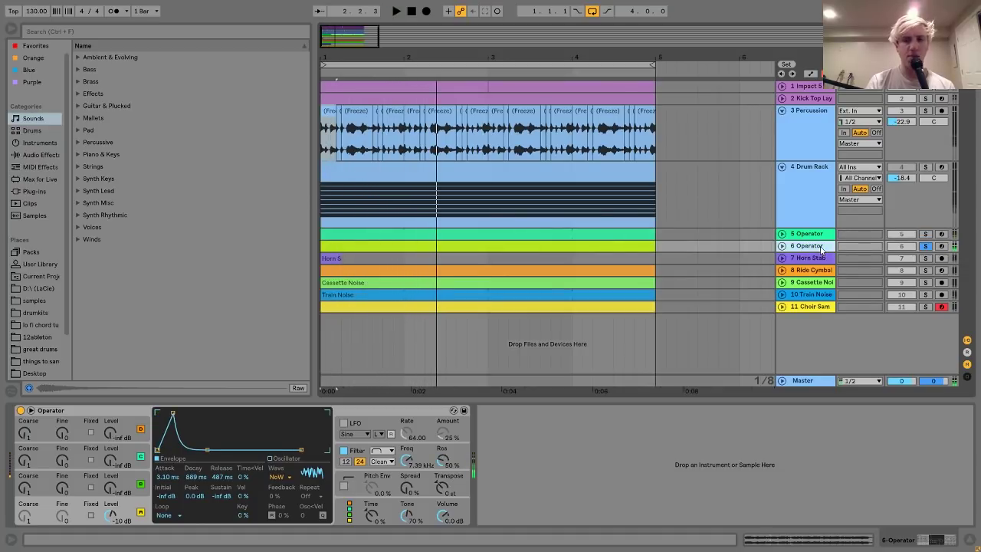
Re-solo track 5, audition its Operator, and show the filter envelope (600 ms decay, 50 ms release)
click(924, 234)
click(797, 234)
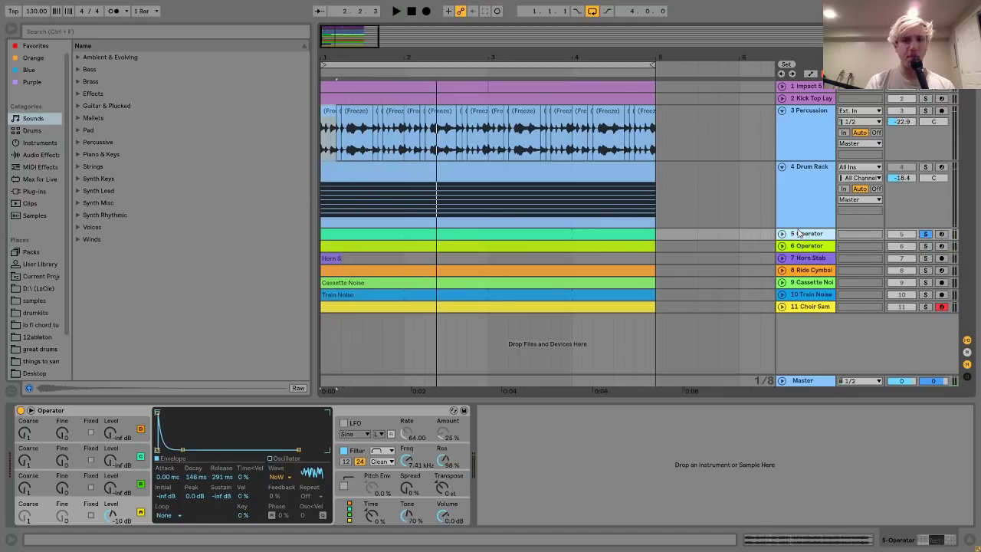
click(71, 410)
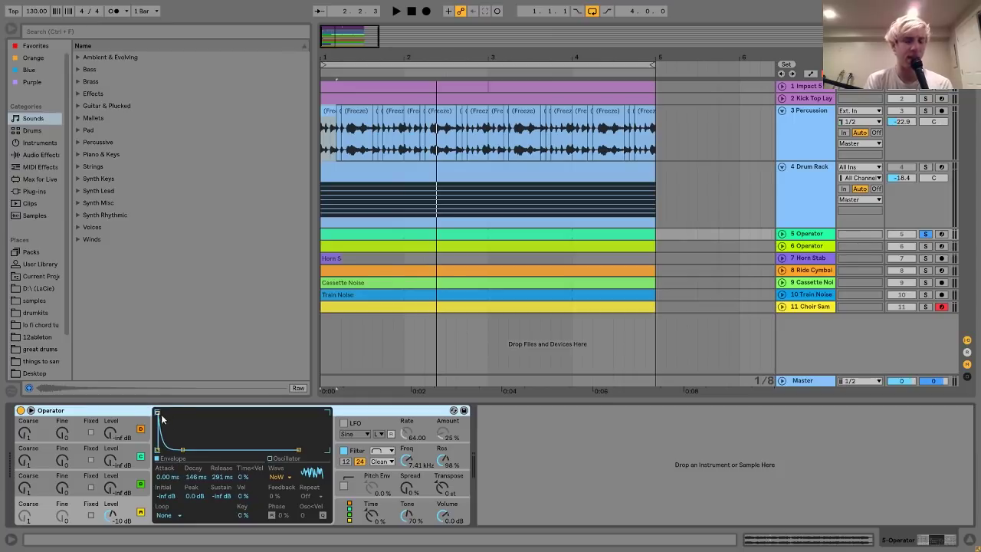
key(space)
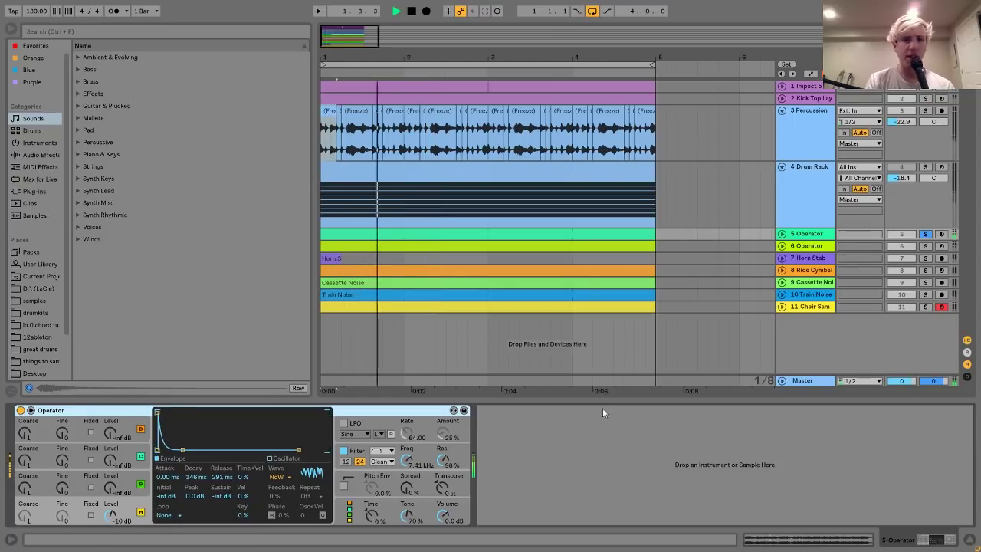
key(space)
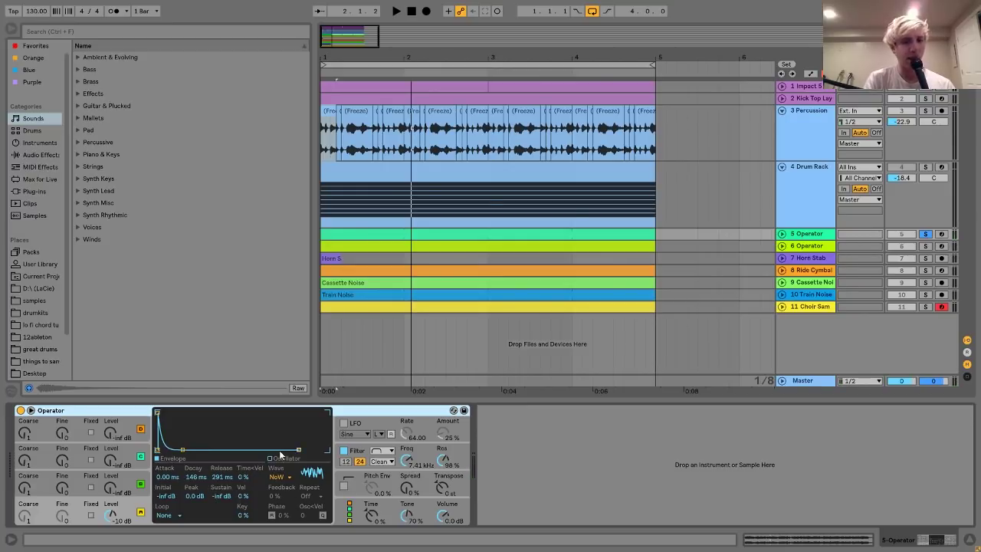
click(356, 452)
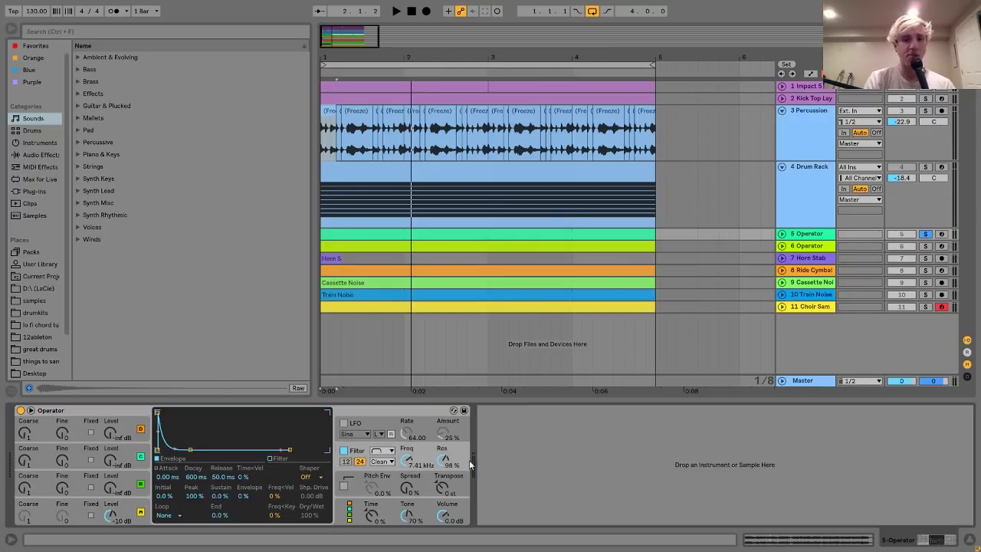
Compare track 5's Operator sound with its filter off and back on
click(343, 451)
key(space)
click(344, 451)
key(space)
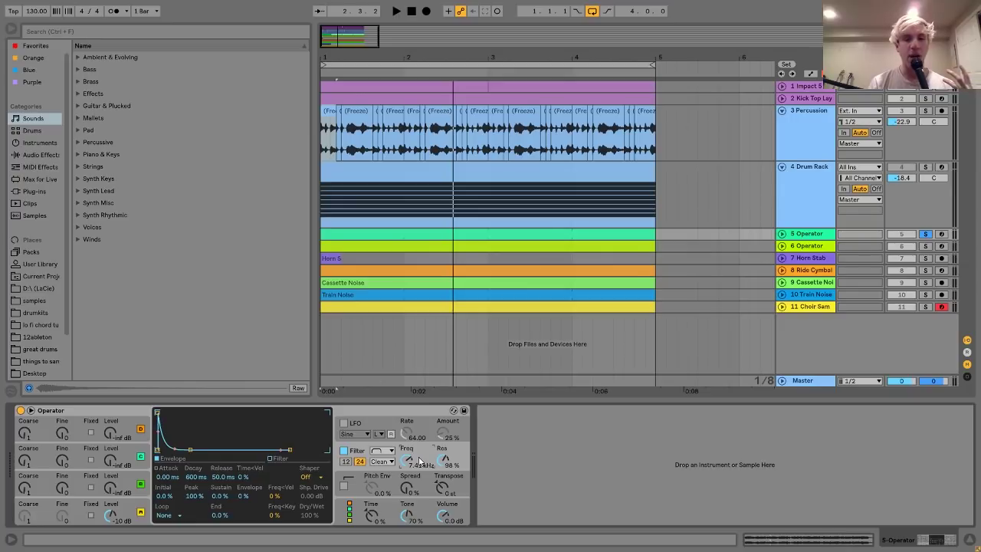
Tune the Operator filter by ear to about 2.70 kHz cutoff and 98% resonance
key(space)
drag(410, 464, 410, 455)
key(space)
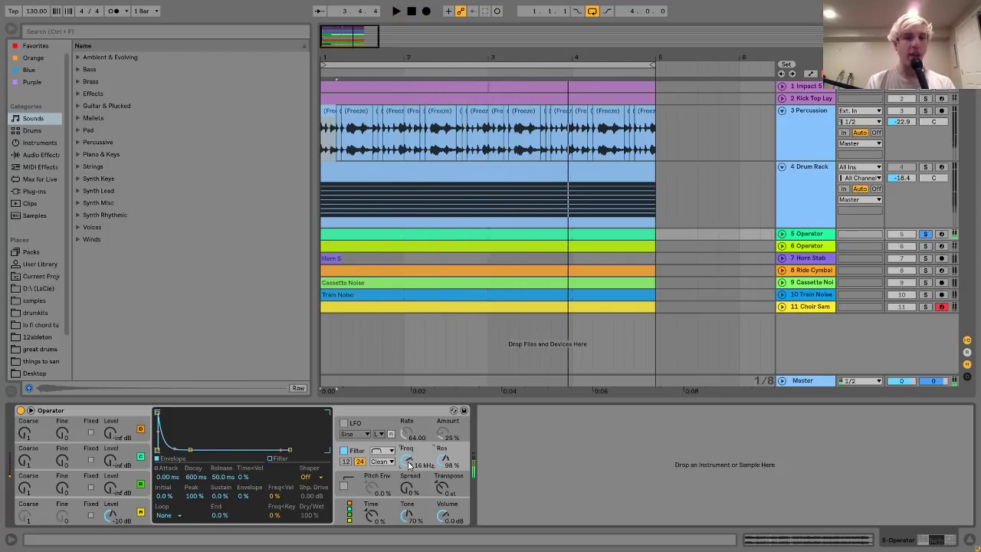
key(space)
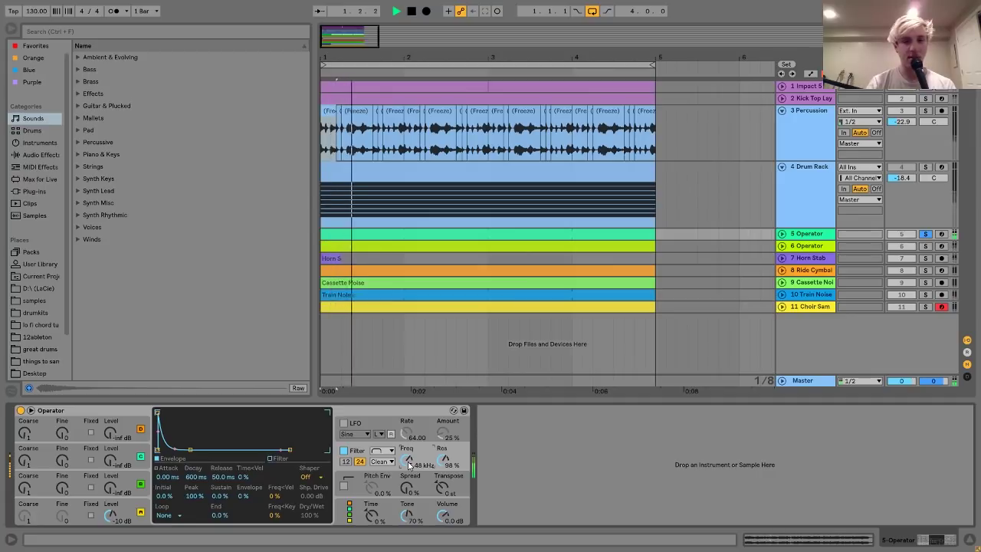
key(space)
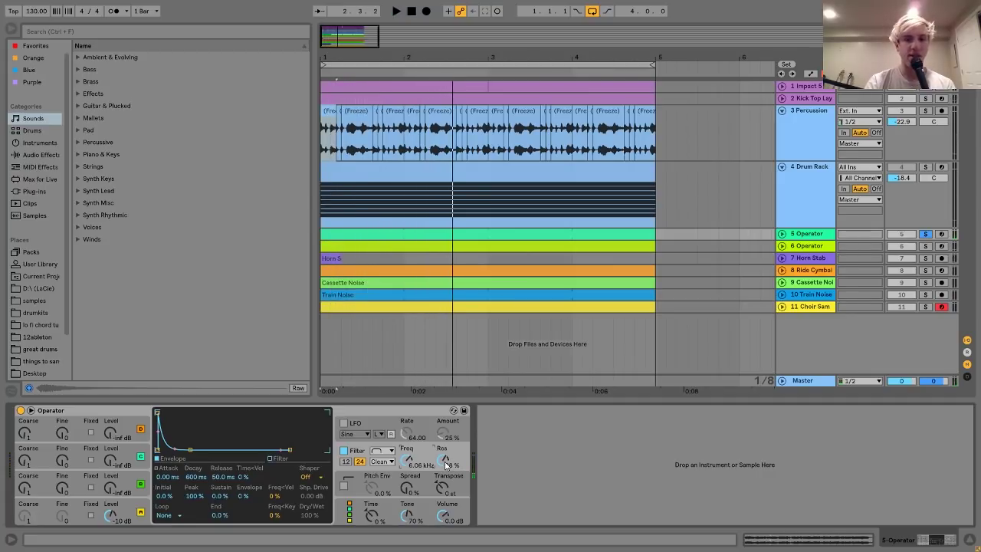
key(space)
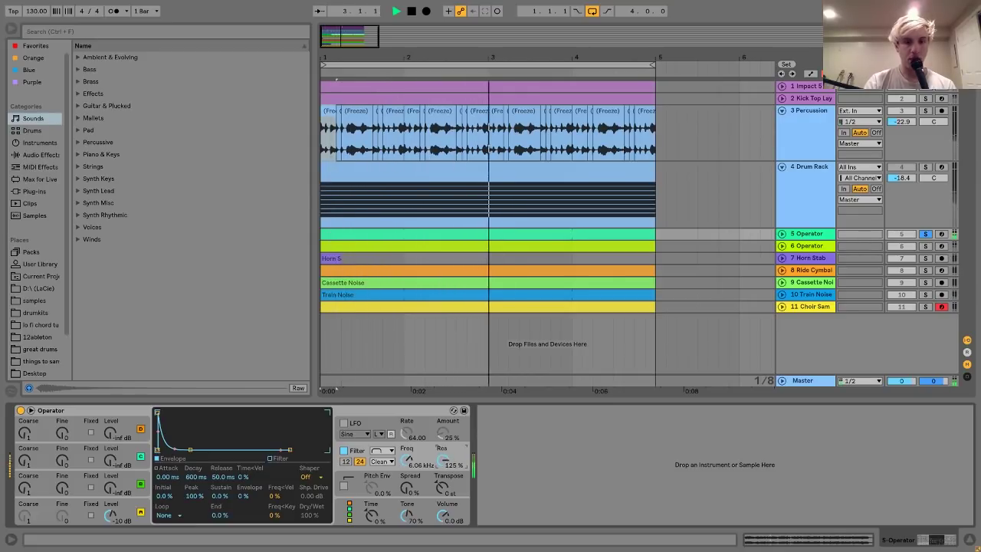
key(space)
drag(445, 461, 480, 449)
key(space)
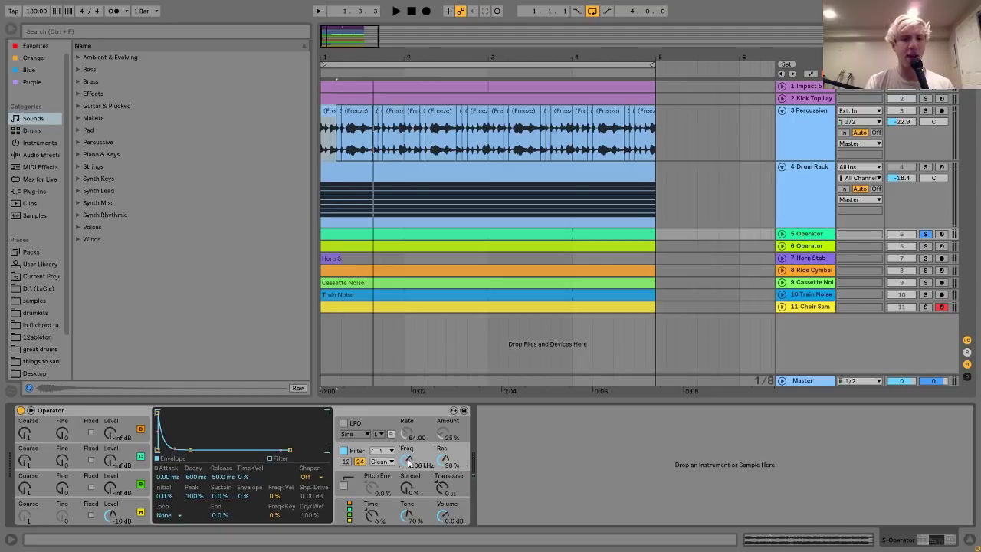
drag(408, 462, 408, 462)
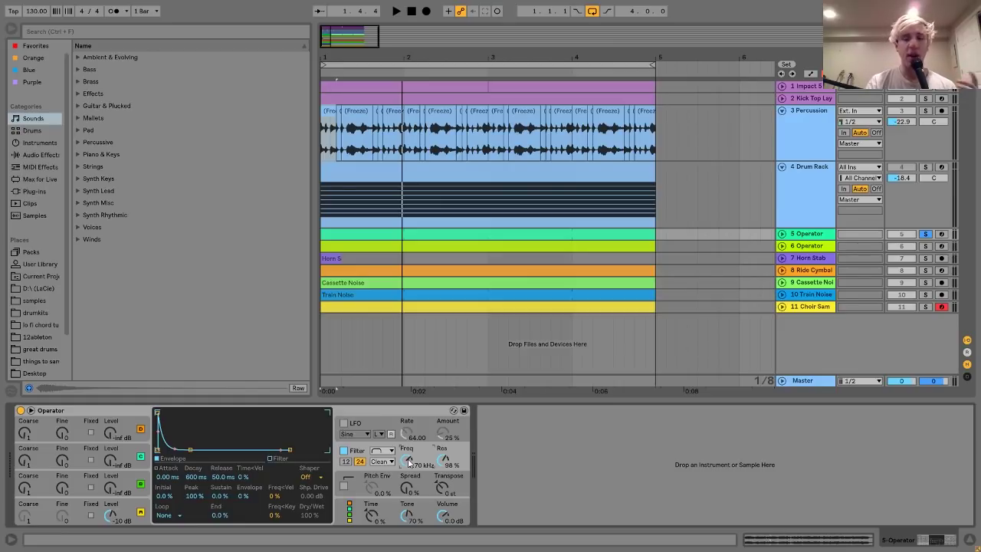
Solo track 6 alone and adjust its Operator envelope attack while playing
click(925, 246)
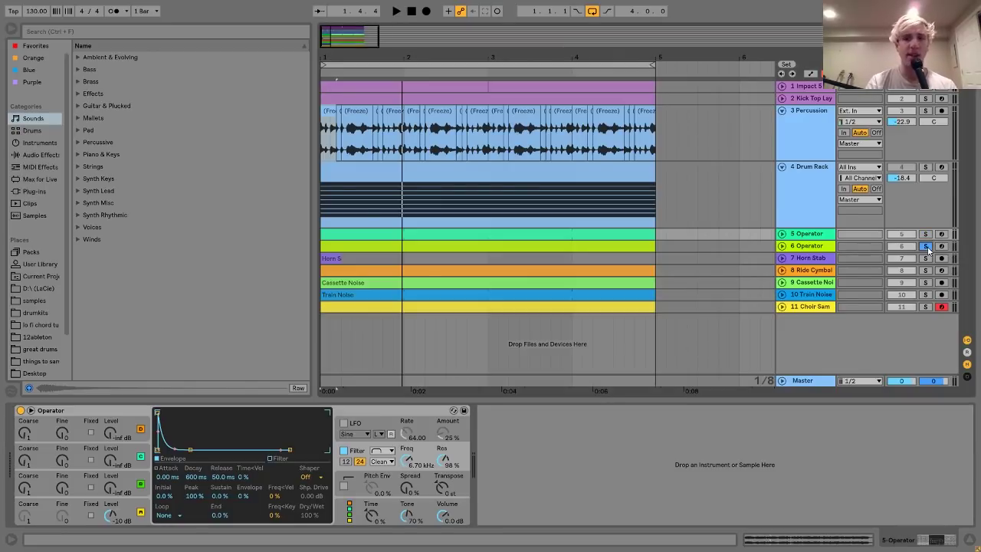
click(797, 247)
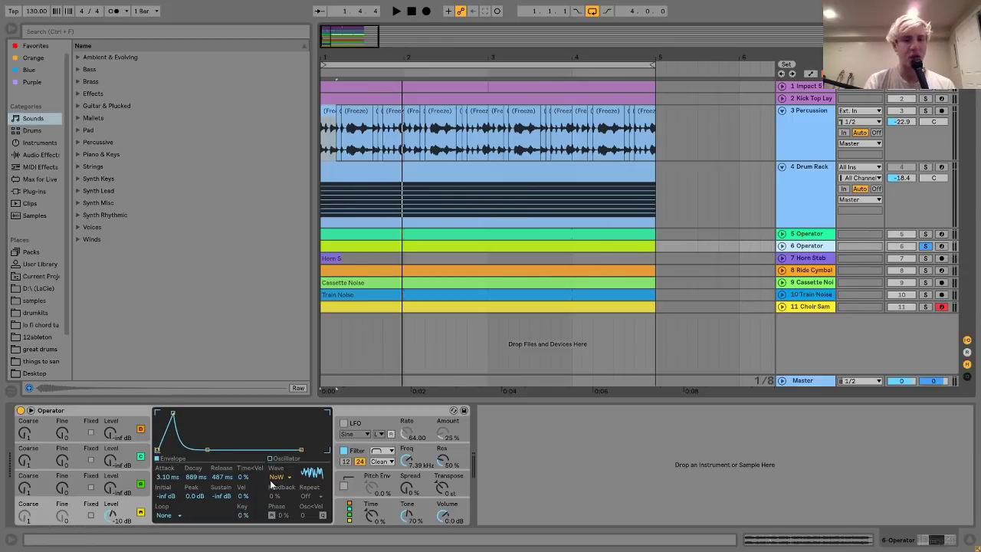
key(space)
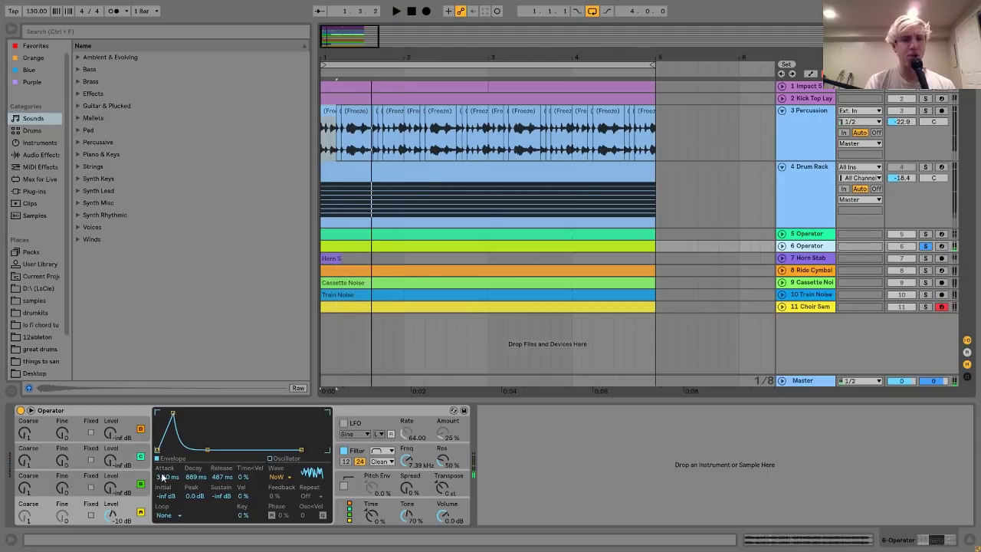
mouse_move(162, 478)
mouse_down()
mouse_move(161, 498)
mouse_move(161, 460)
mouse_up()
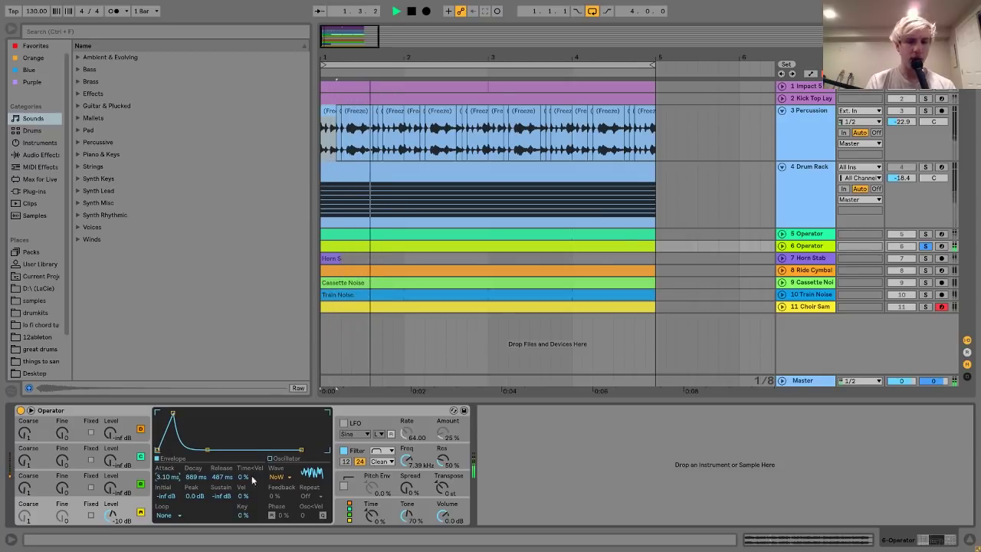
key(space)
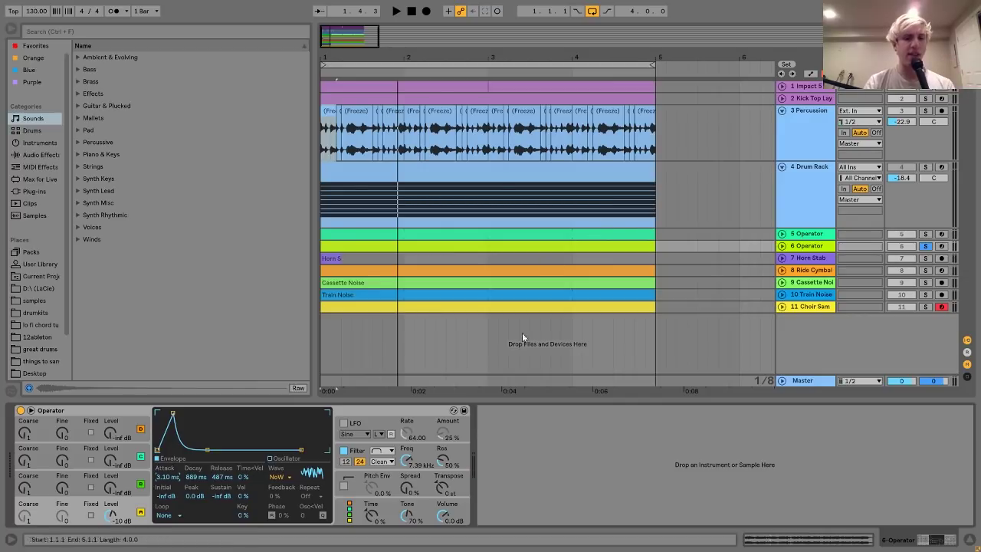
Set track 6's filter to 7.39 kHz with about 51% resonance, then solo track 5 too and play
click(358, 460)
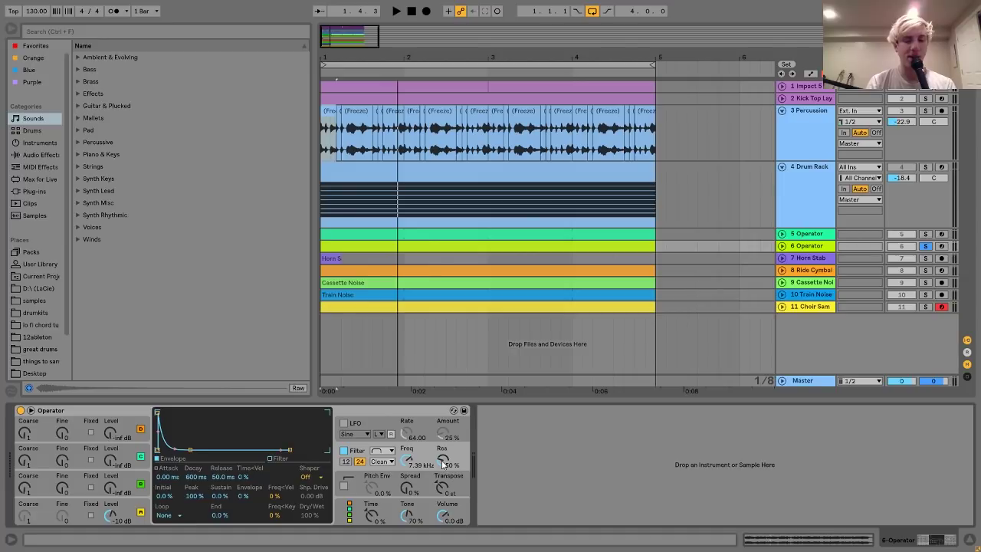
drag(442, 460, 443, 437)
key(space)
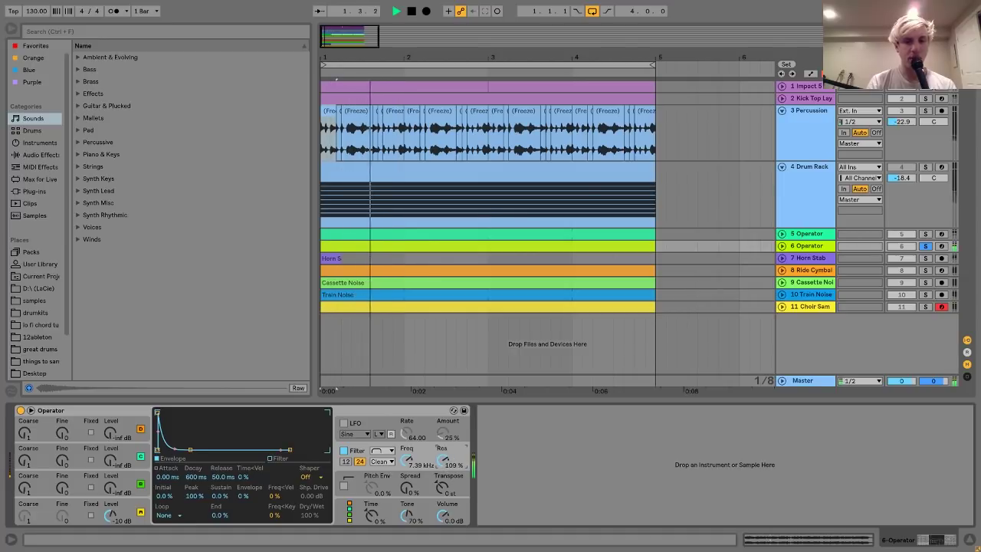
key(space)
drag(442, 461, 443, 463)
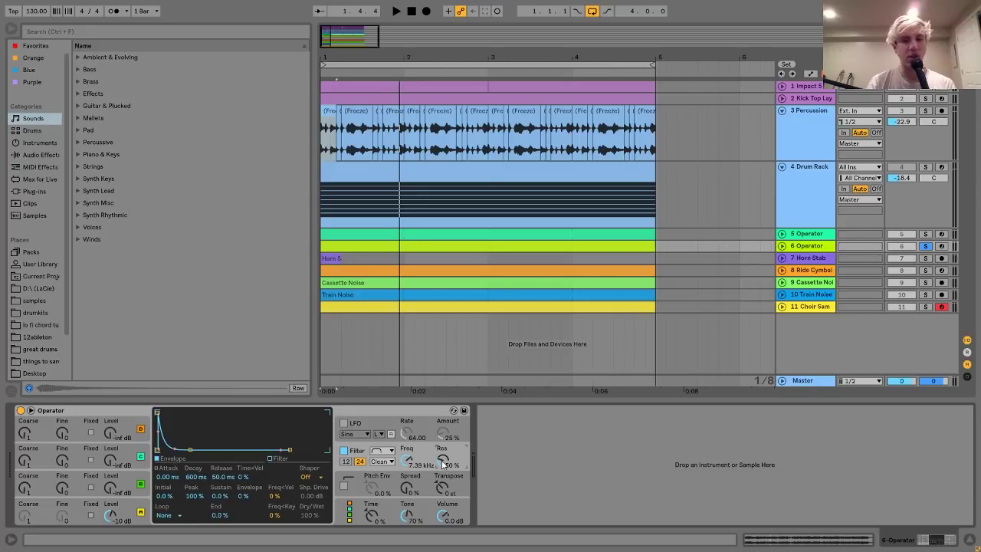
key(space)
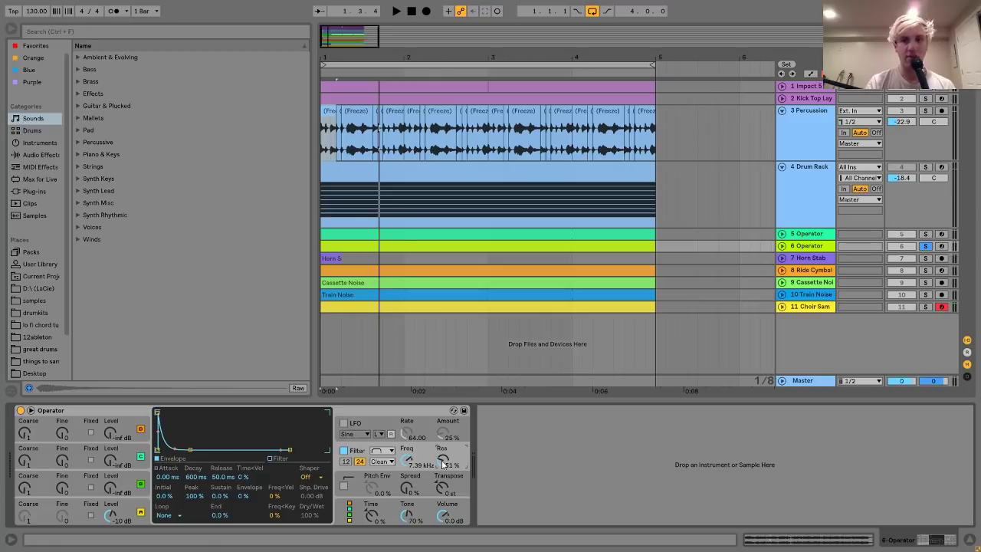
click(925, 234)
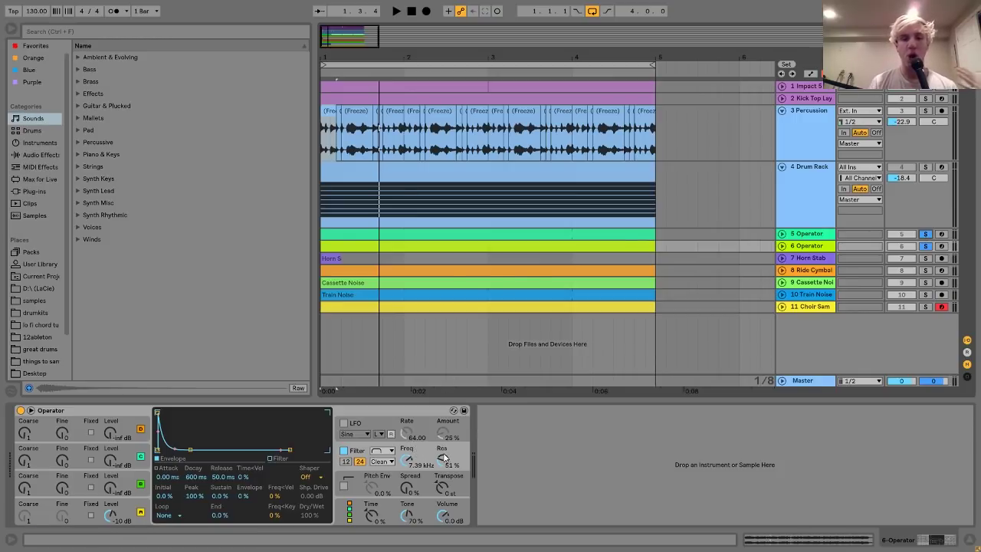
key(space)
key(space)
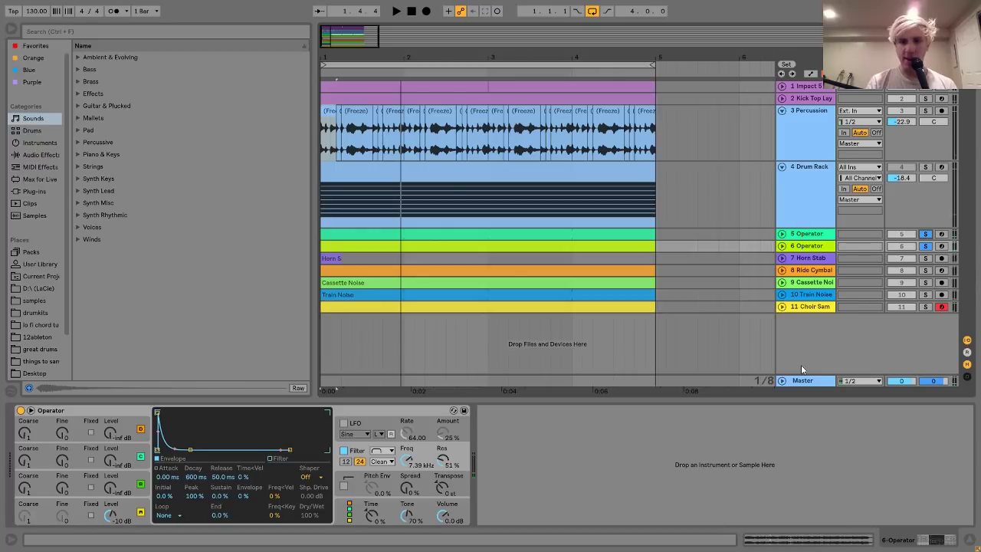
Solo the Horn Stab track alone, audition it, and unfold it to show Auto Filter, Reverb and EQ Eight
click(807, 259)
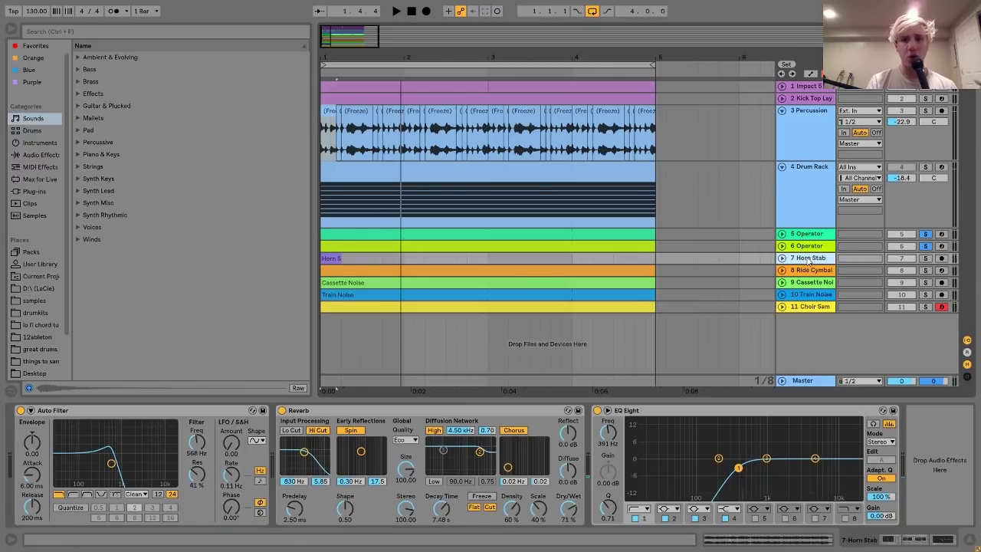
click(926, 259)
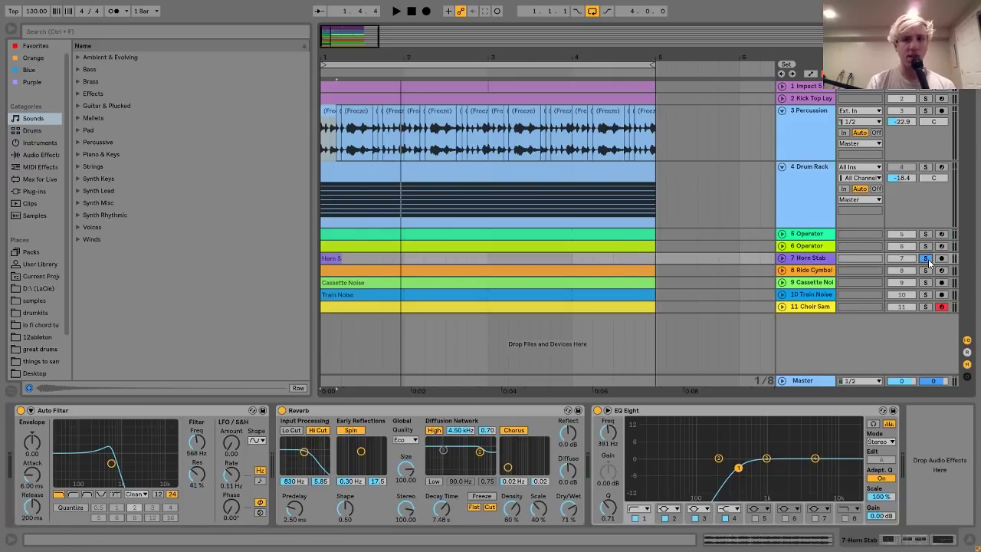
key(space)
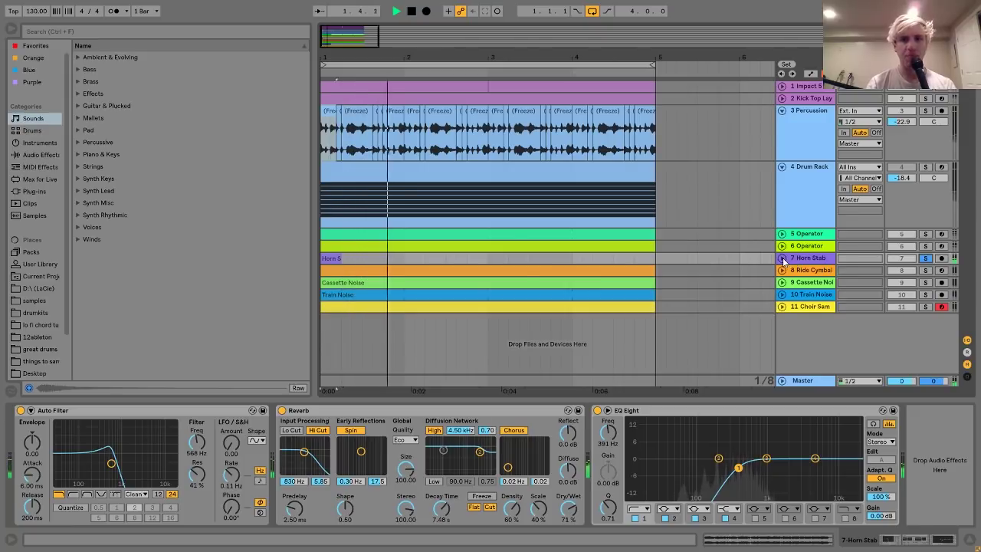
click(781, 259)
key(space)
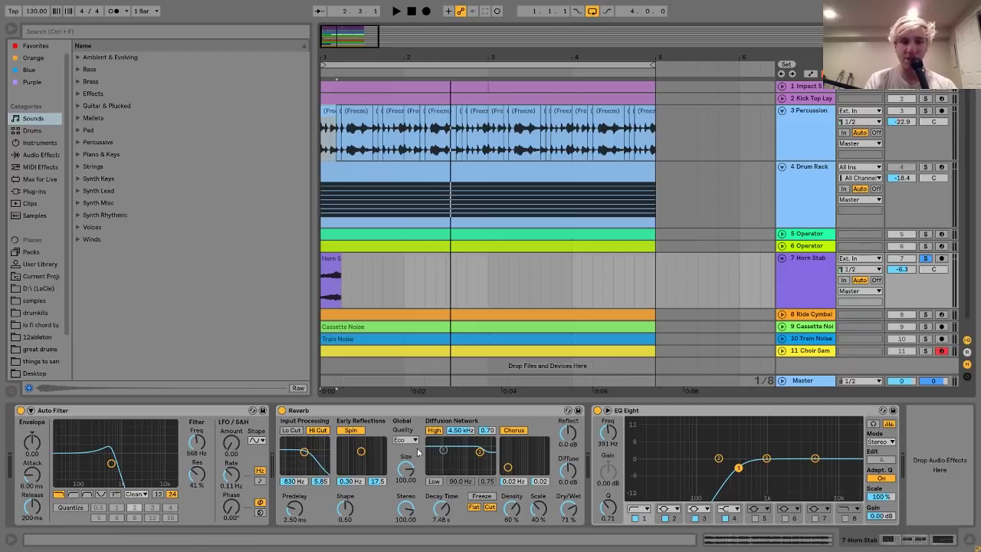
Compare EQ Eight off and on, then reveal Horn Stab R.wav in the browser
click(597, 410)
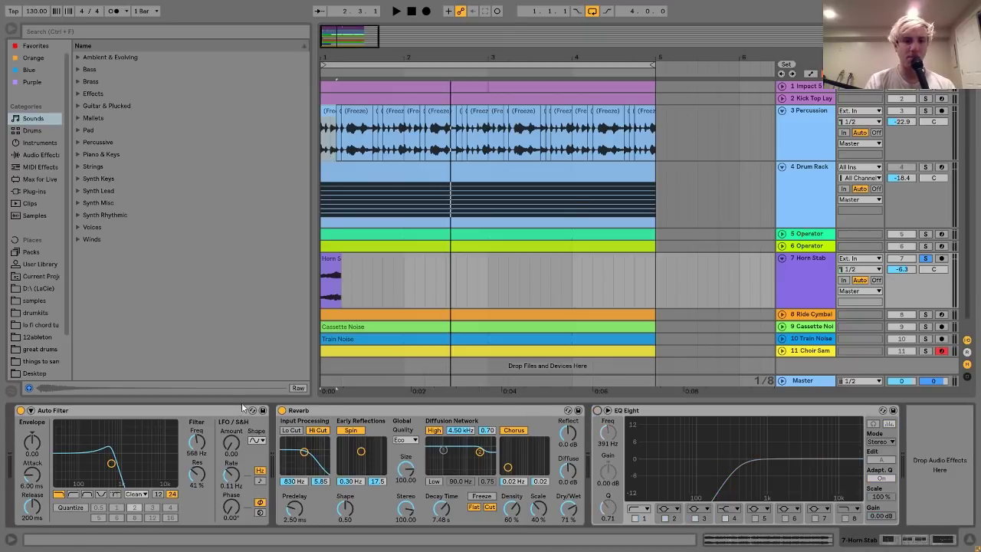
click(596, 410)
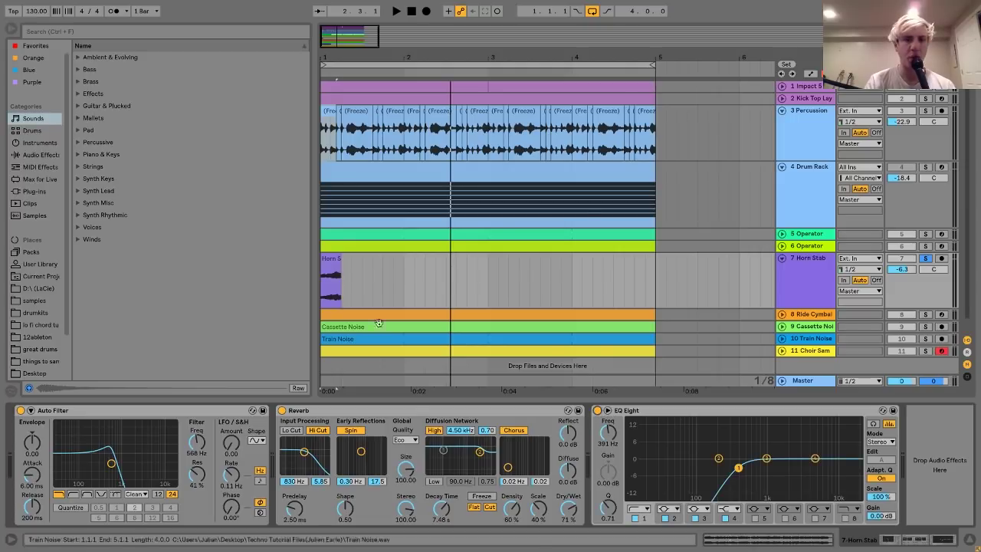
right_click(331, 270)
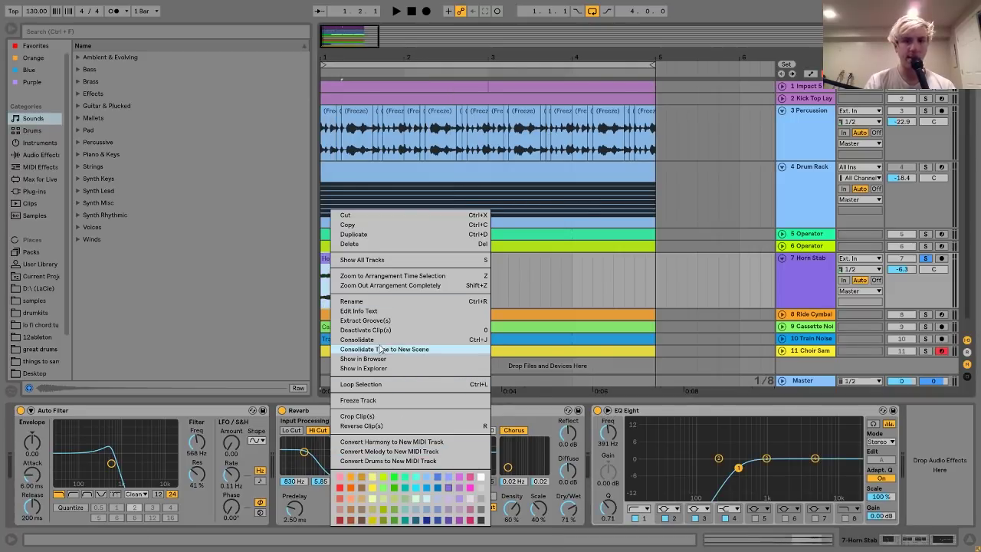
click(379, 358)
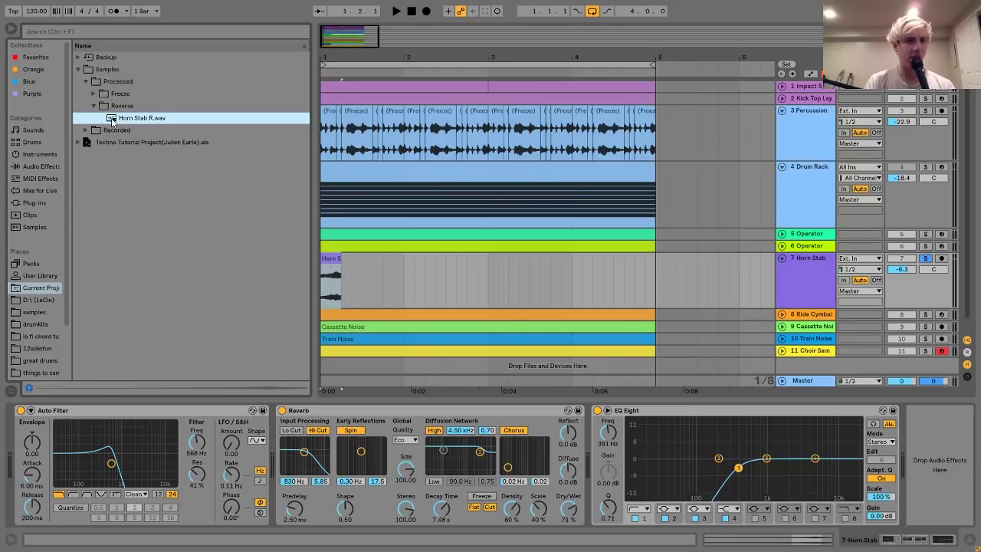
Bypass Auto Filter, Reverb and EQ Eight and extend the Horn Stab clip to bar 2
click(330, 260)
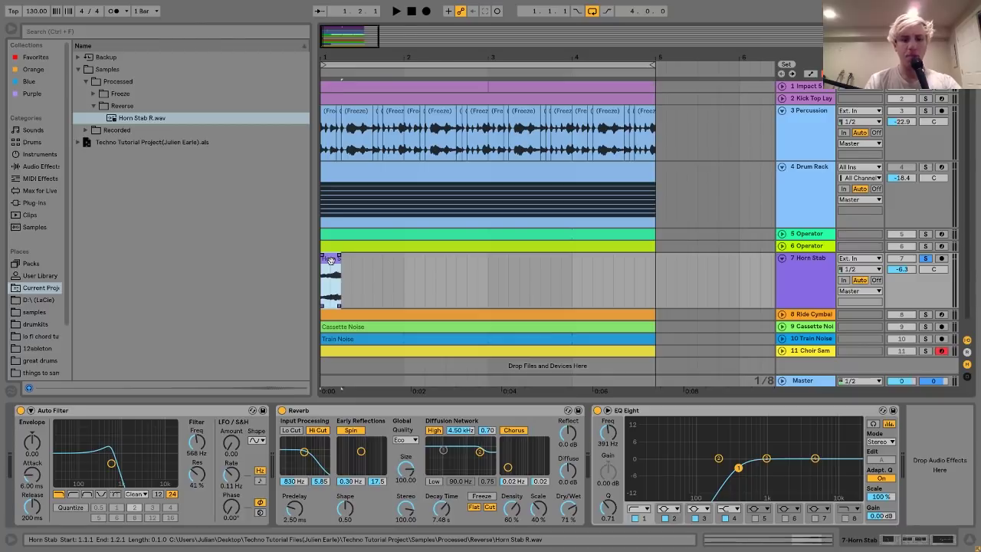
click(282, 410)
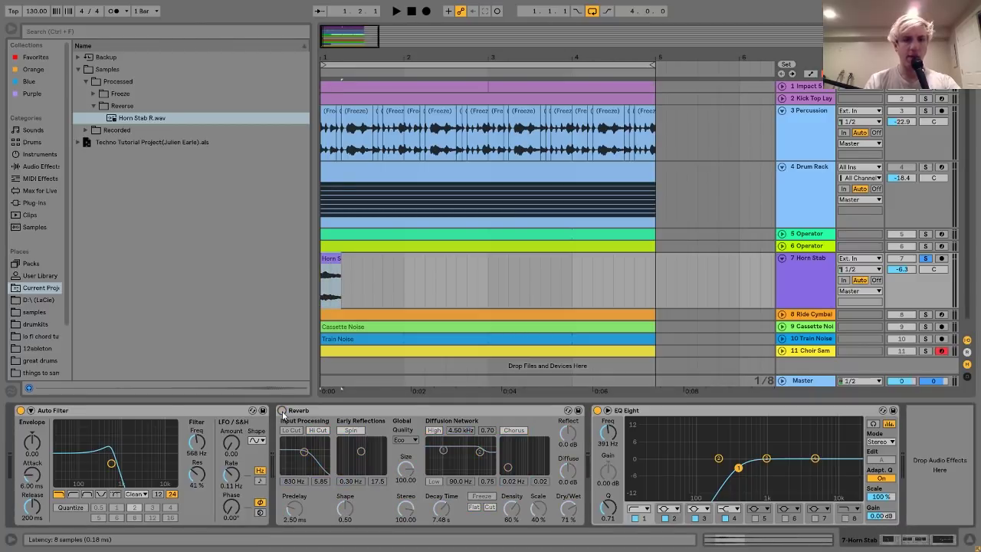
click(627, 411)
click(20, 410)
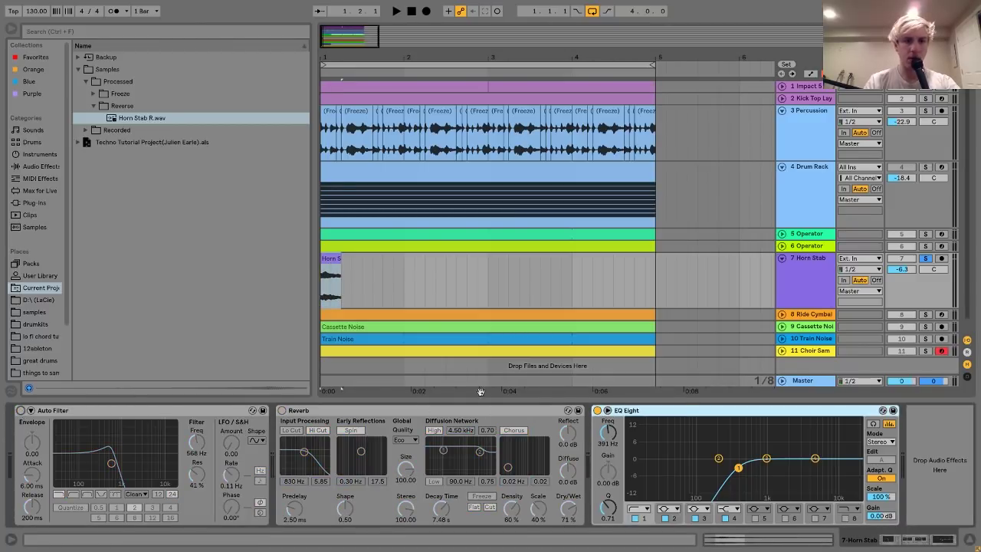
key(0)
key(space)
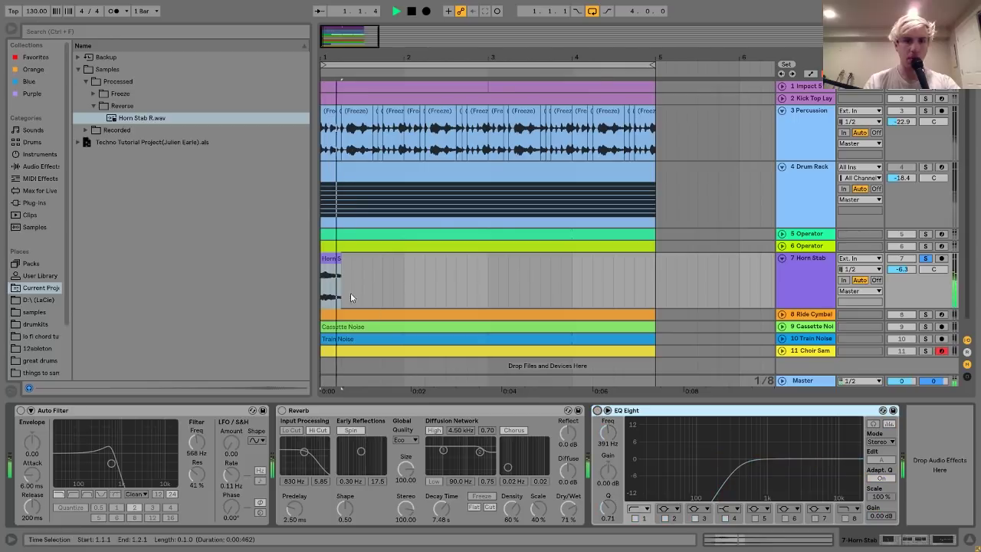
drag(339, 259, 538, 285)
key(space)
Inspect the Horn Stab clip's sample, then bypass Reverb and EQ Eight and compare the Auto Filter
double_click(345, 258)
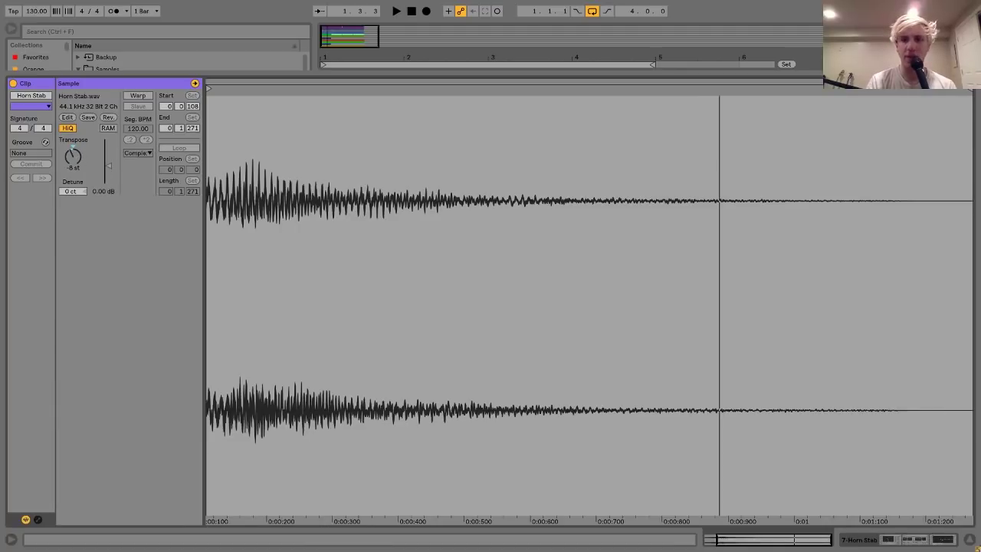
click(919, 541)
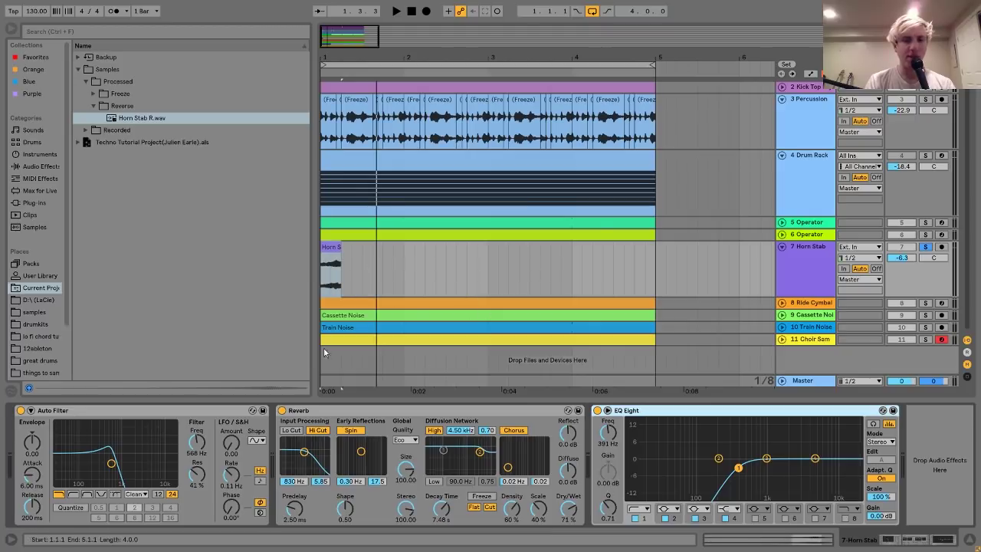
click(281, 410)
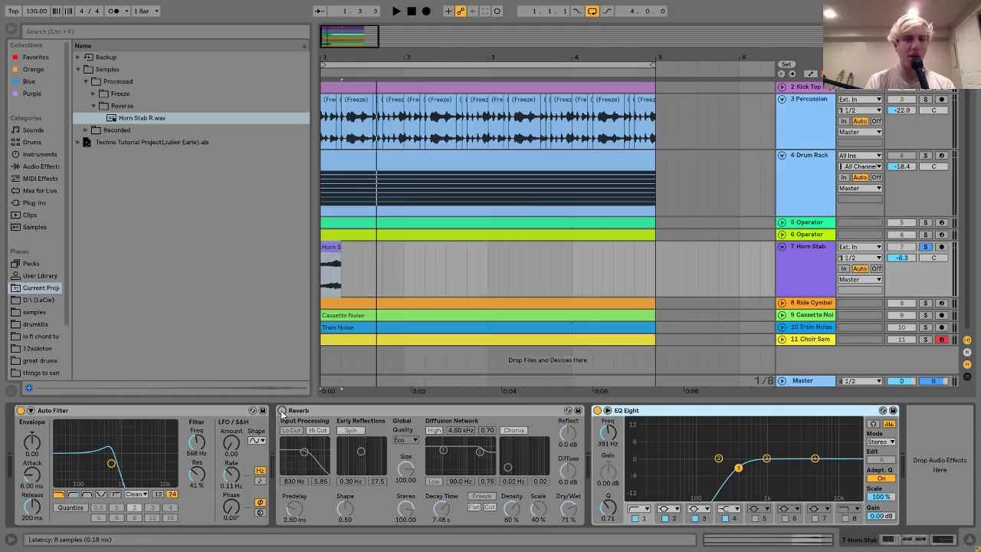
click(597, 410)
key(space)
click(21, 411)
click(20, 410)
key(space)
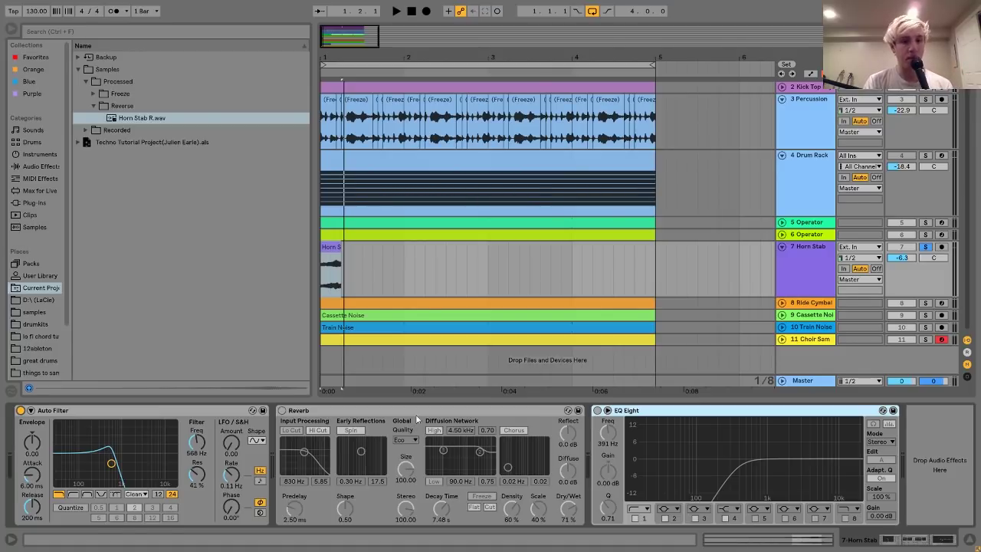
Turn the Reverb back on after comparing, solo Horn Stab, and re-enable EQ Eight
click(282, 410)
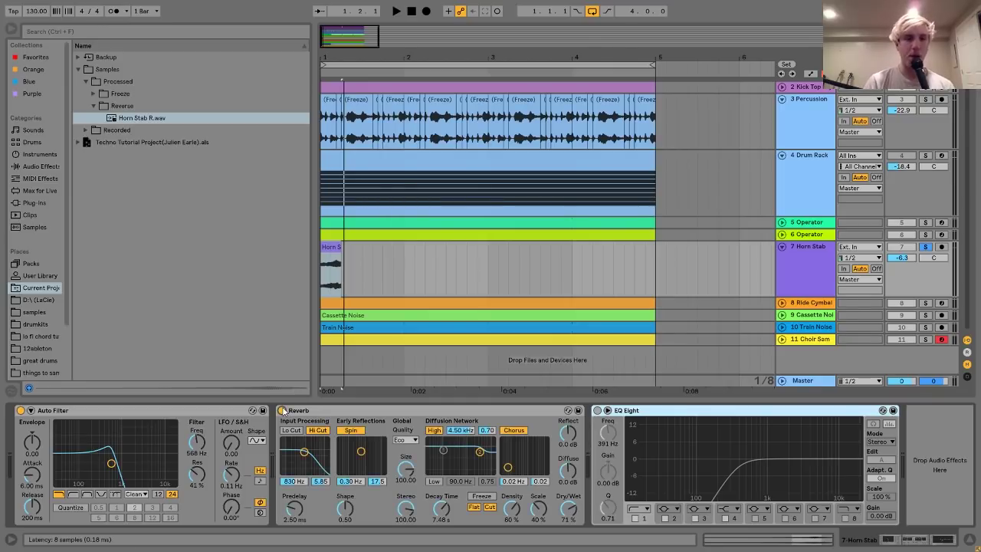
key(space)
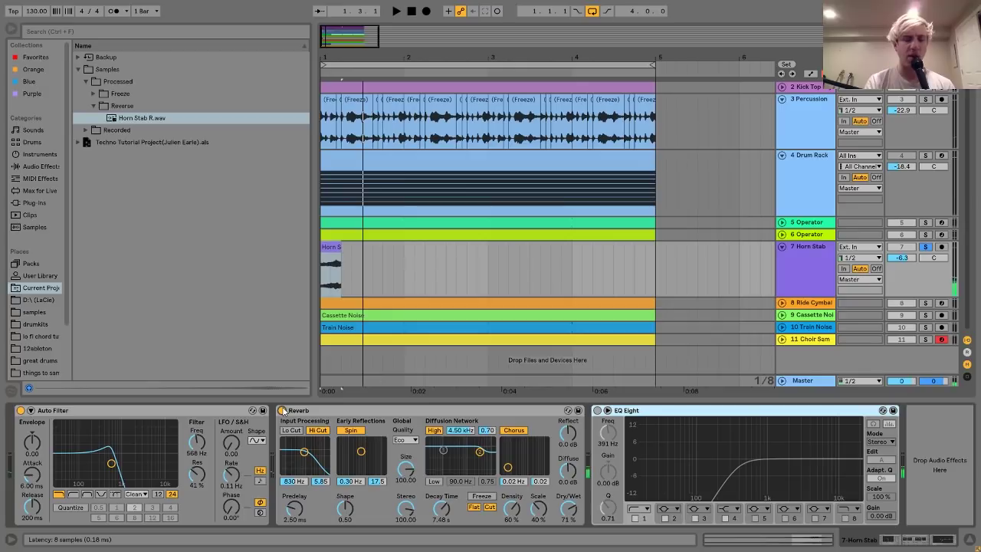
click(282, 410)
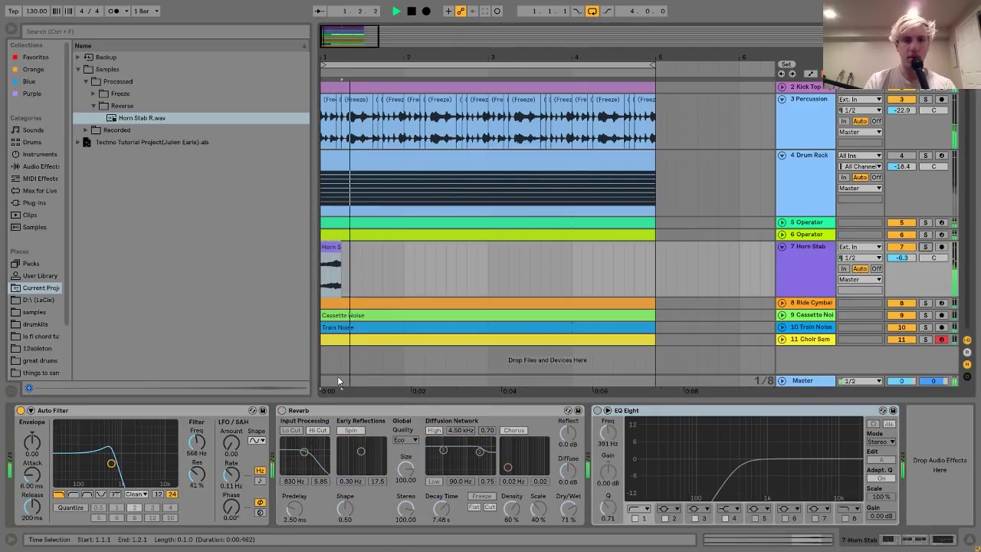
click(282, 410)
key(space)
key(space)
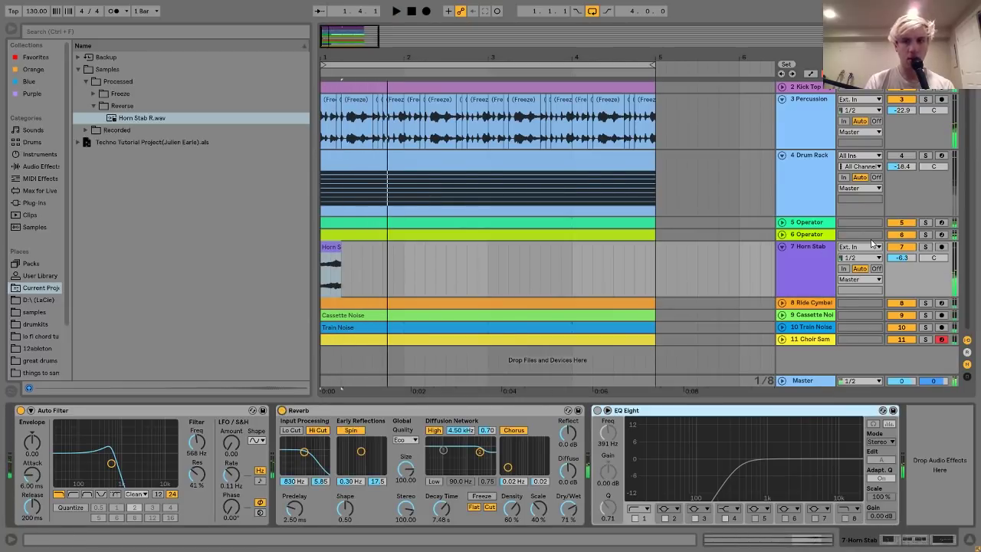
click(925, 246)
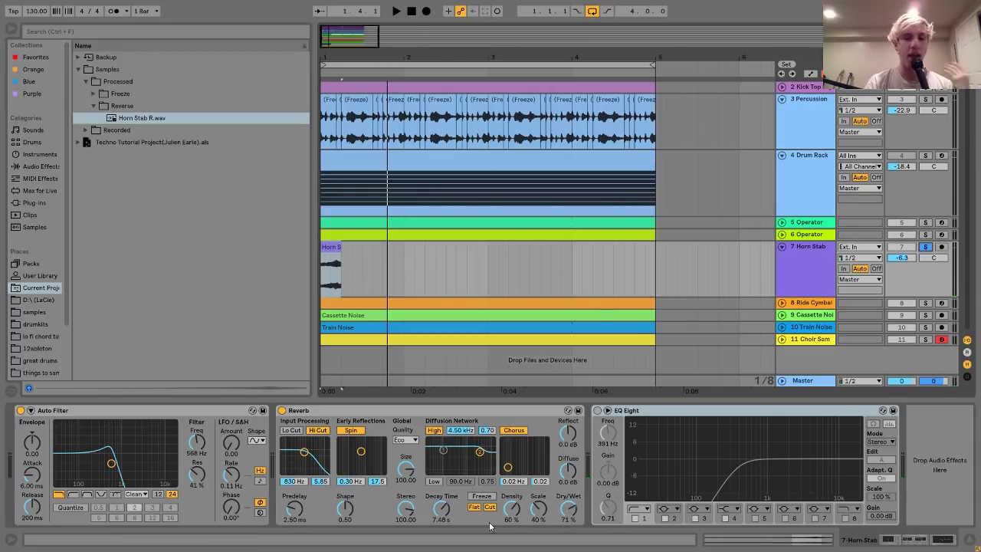
click(598, 410)
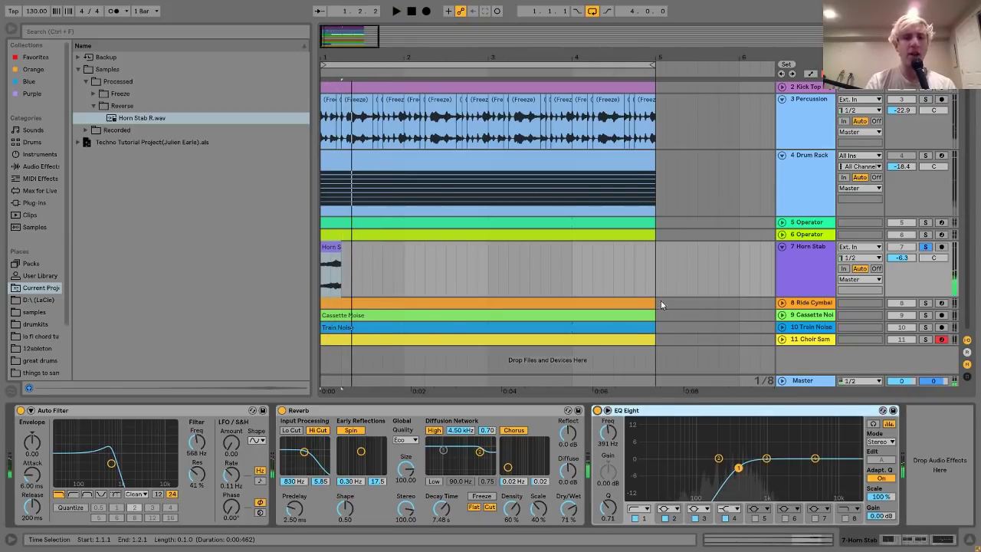
scroll(654, 259, up, 1)
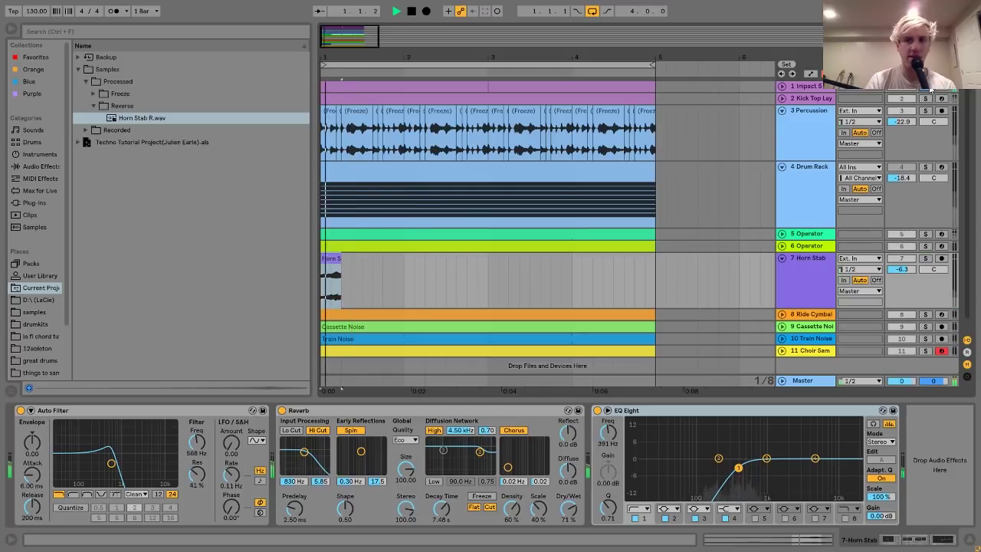
Keep Horn Stab soloed and audition it, then show Sounds in the browser and select its clip
key(space)
click(926, 258)
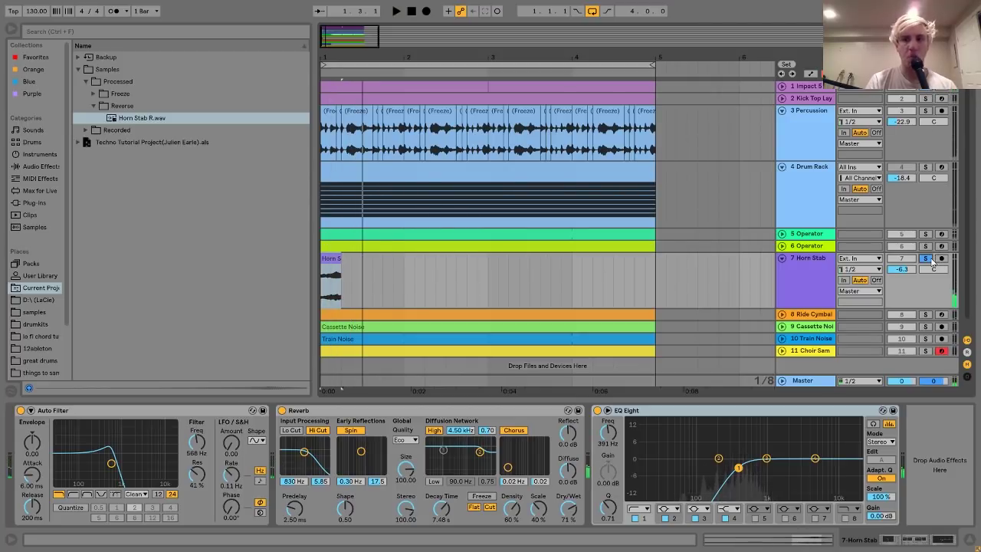
click(674, 480)
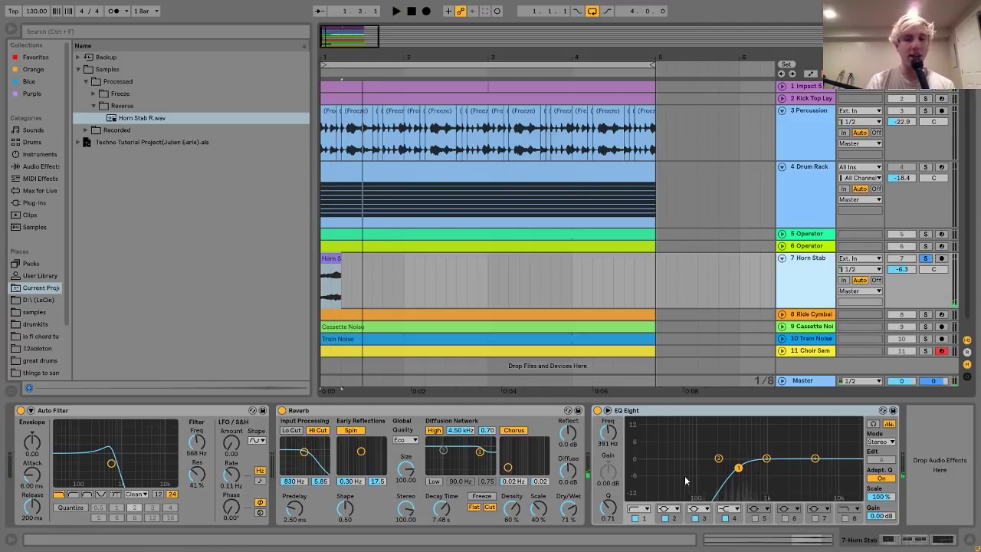
key(space)
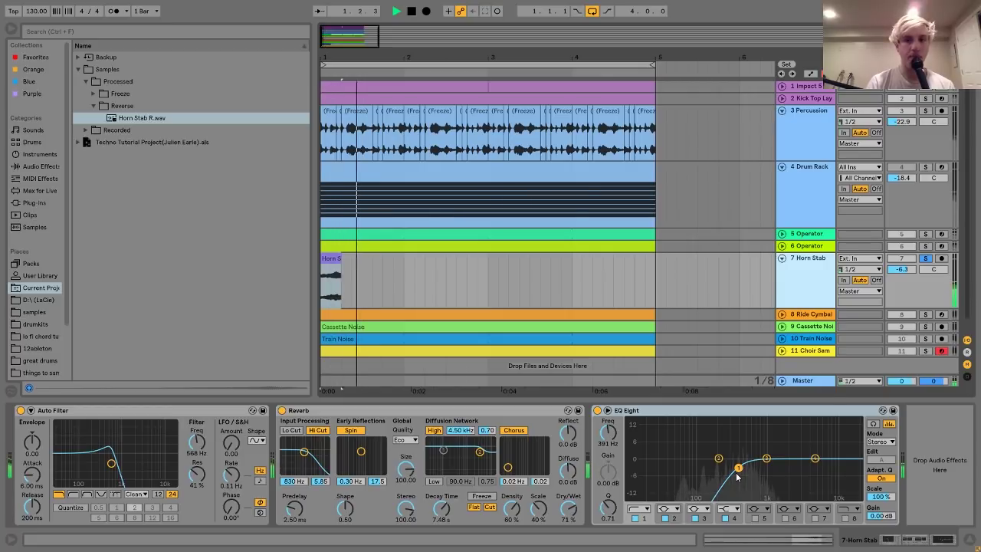
key(space)
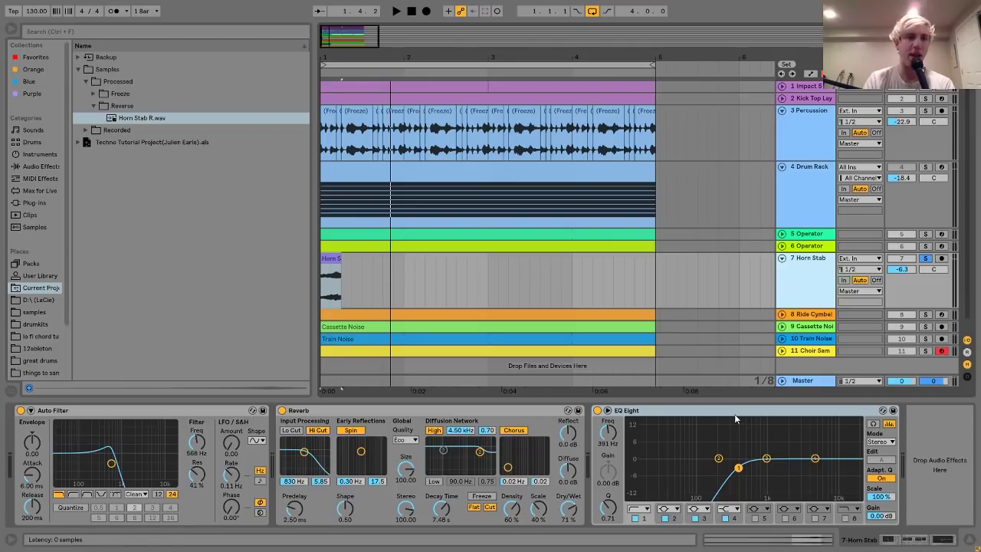
click(19, 129)
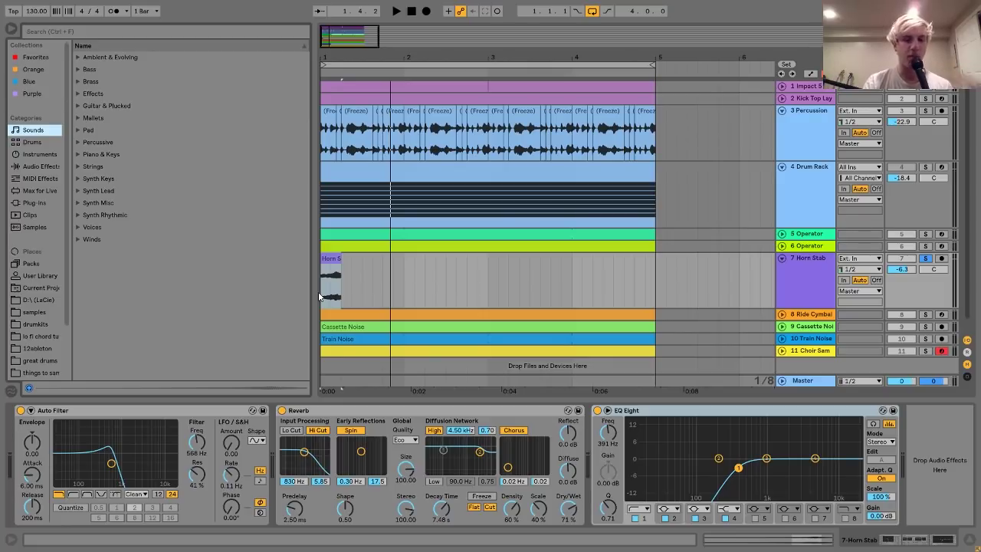
click(332, 259)
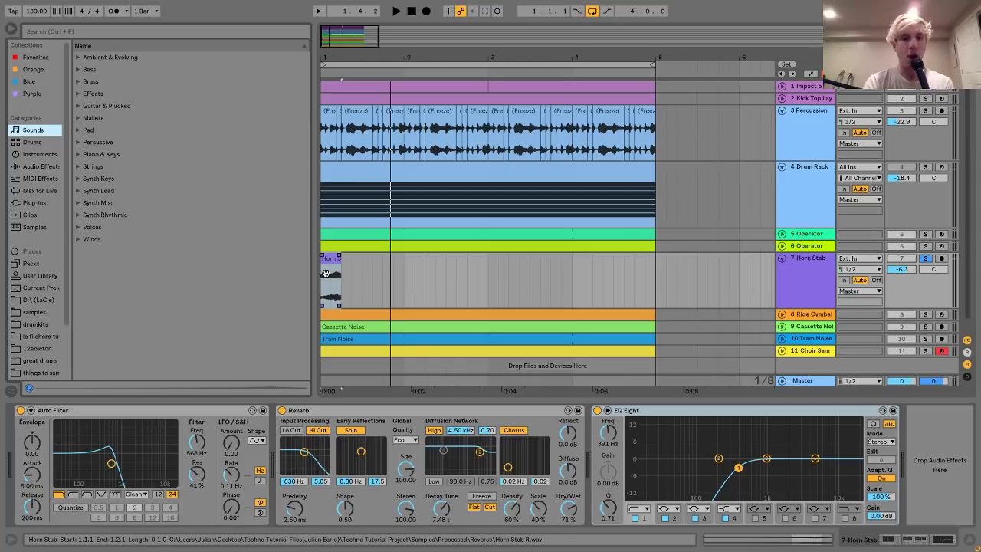
Select and expand the Choir Sample track to view its Erosion, Reverb and Auto Pan chain
click(813, 350)
drag(813, 307, 816, 308)
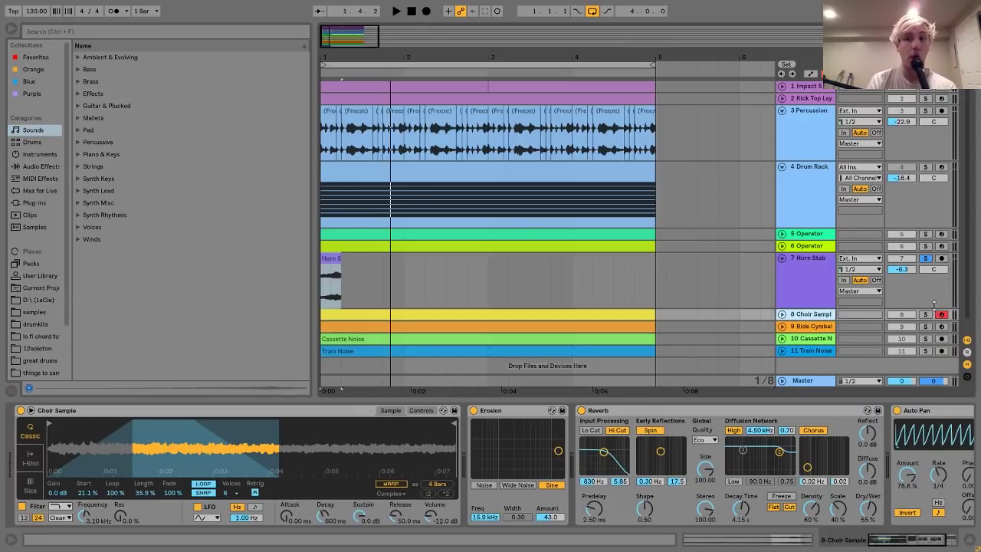
key(space)
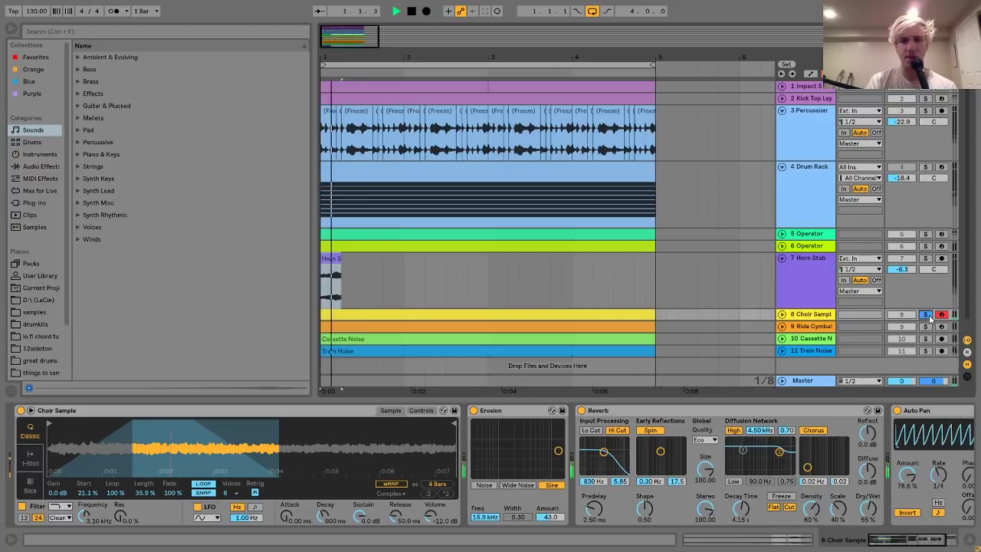
click(781, 314)
click(804, 322)
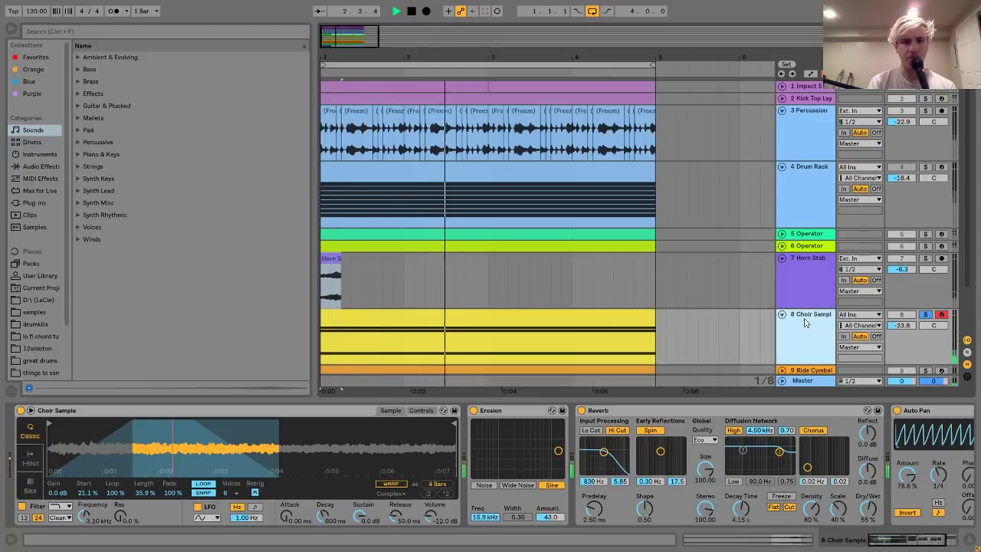
key(space)
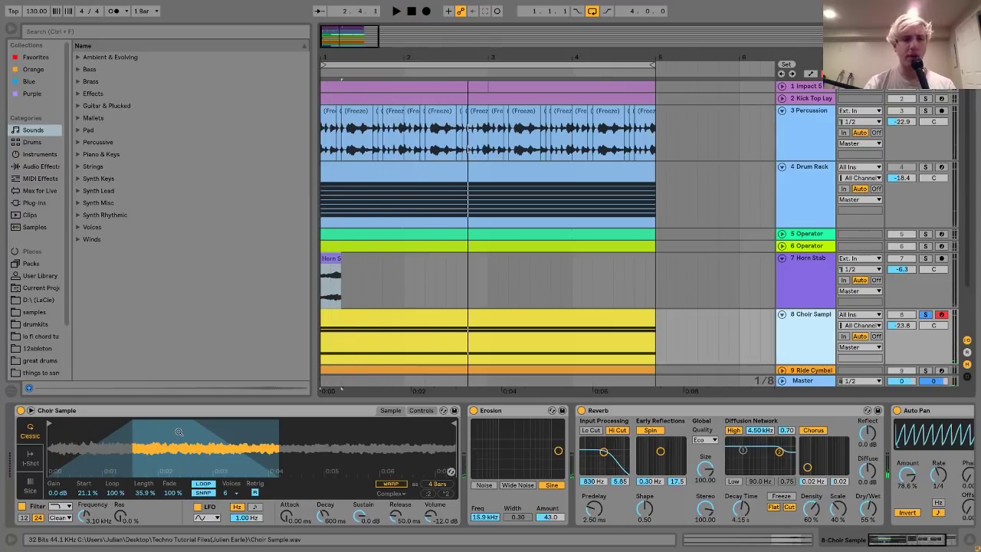
Reveal Choir Sample.wav in the browser, then return to the Sounds categories
right_click(204, 451)
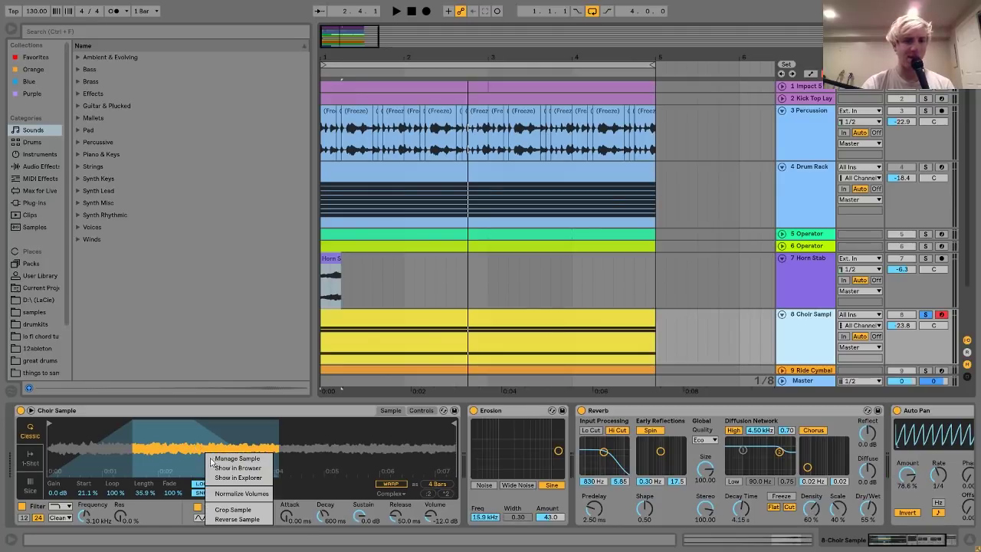
click(232, 467)
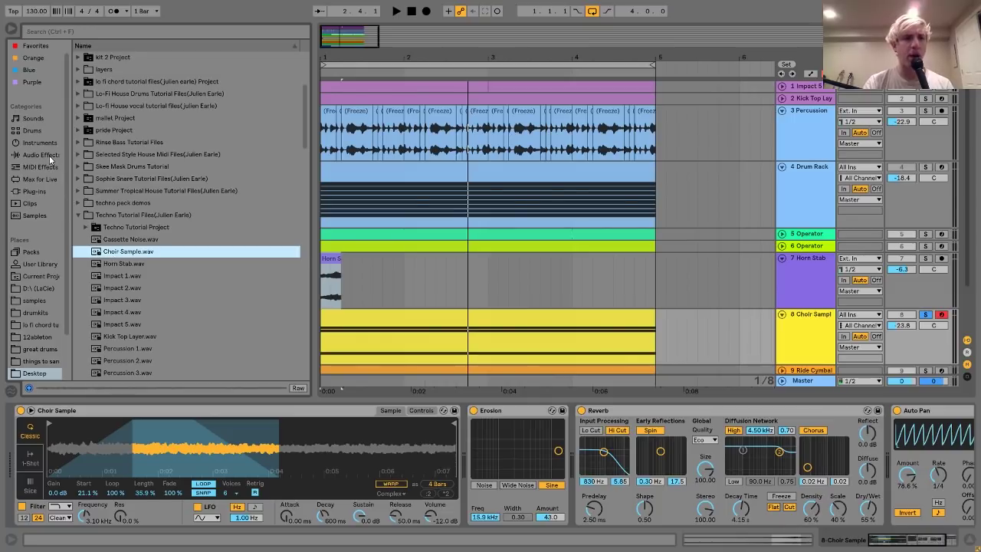
click(32, 119)
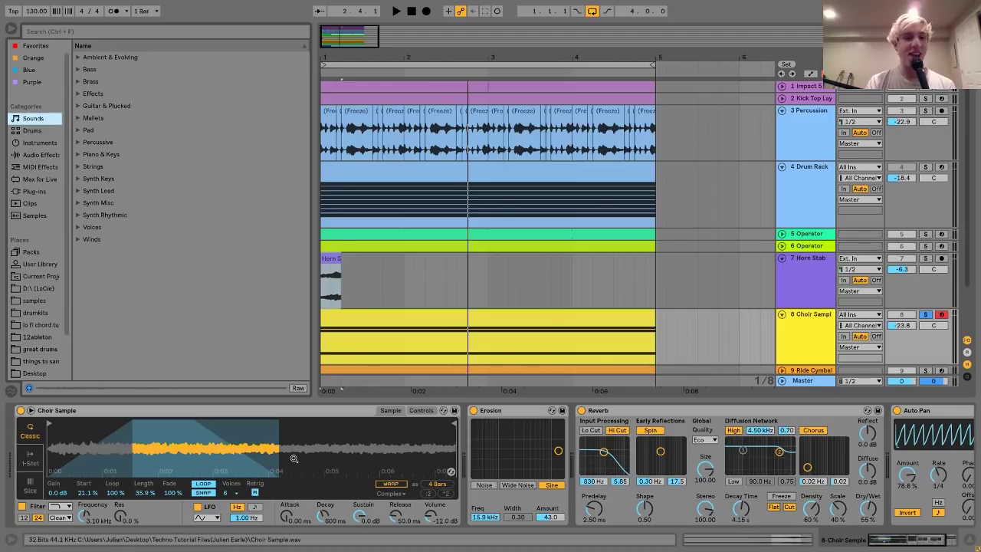
Open the choir clip in the piano roll and select its G4 and G#4 notes
double_click(468, 312)
drag(176, 222, 181, 155)
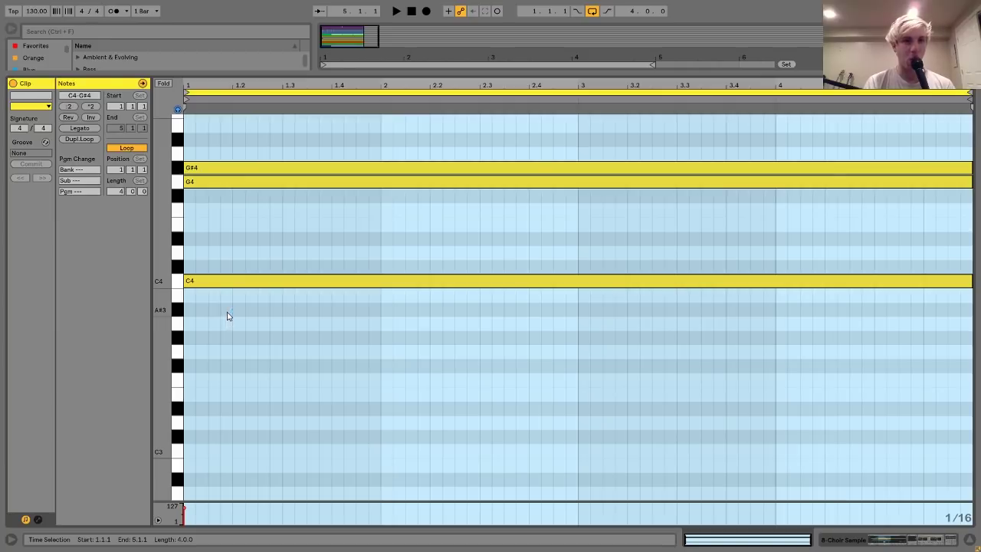
click(220, 282)
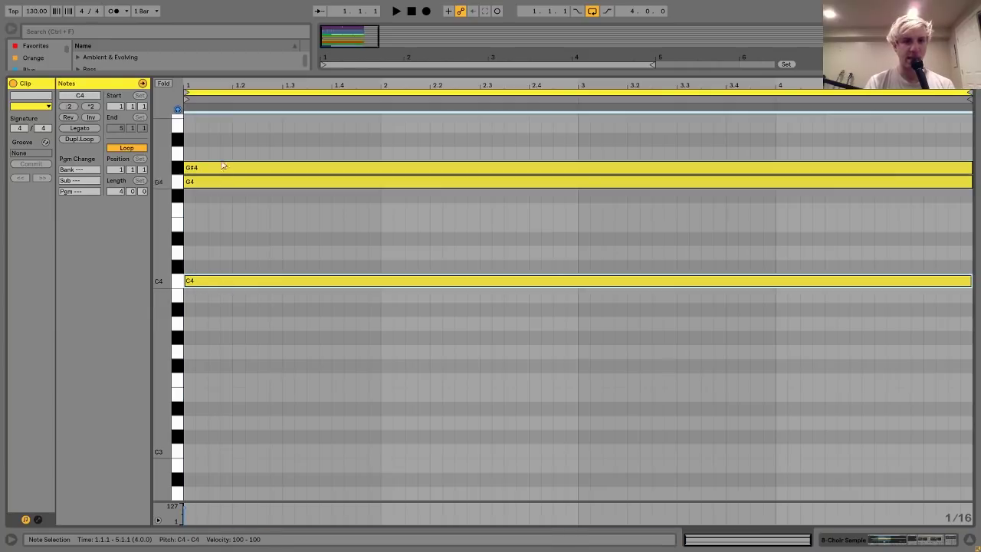
click(220, 184)
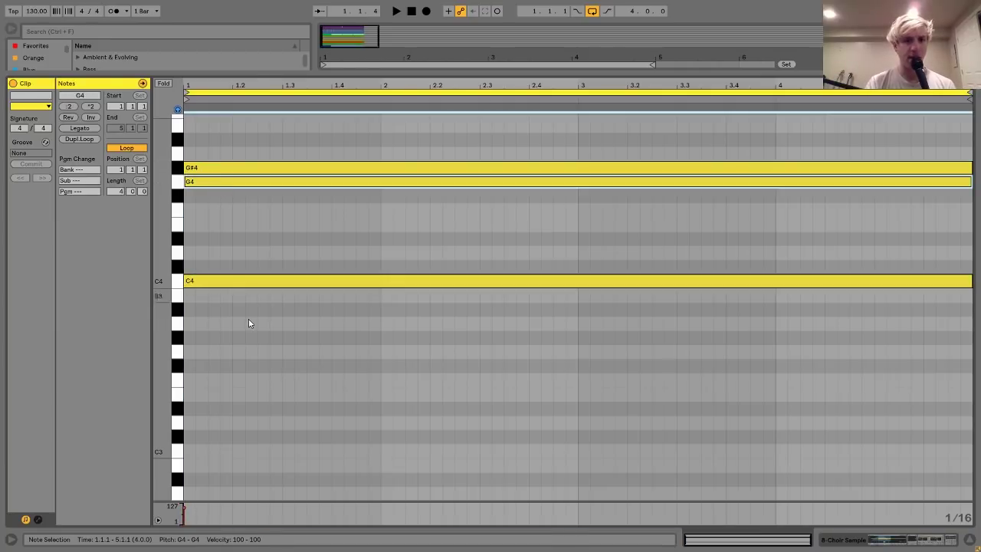
shift+click(297, 170)
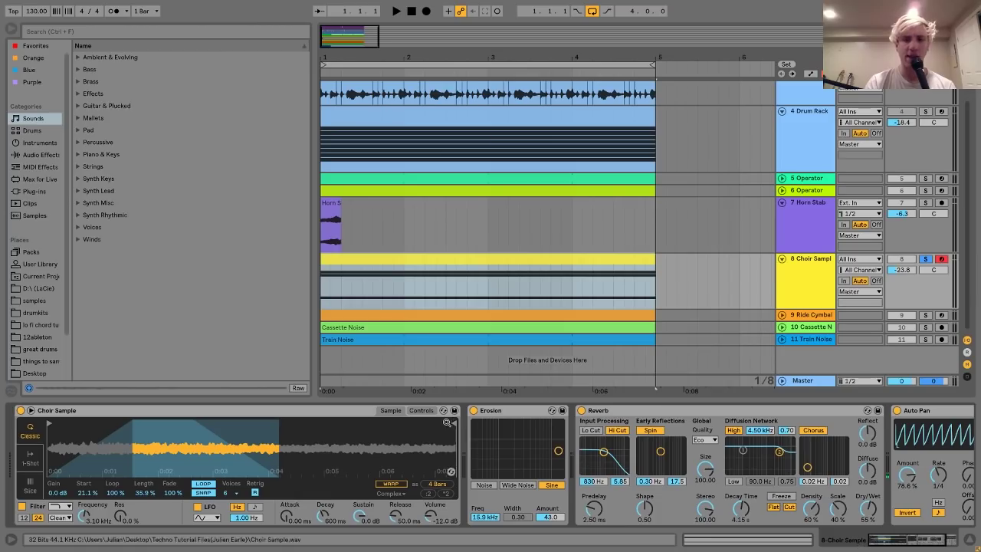
Bypass the choir's Erosion, Auto Pan and Reverb effects and reset its volume to 0 dB
click(474, 410)
scroll(839, 416, right, 3)
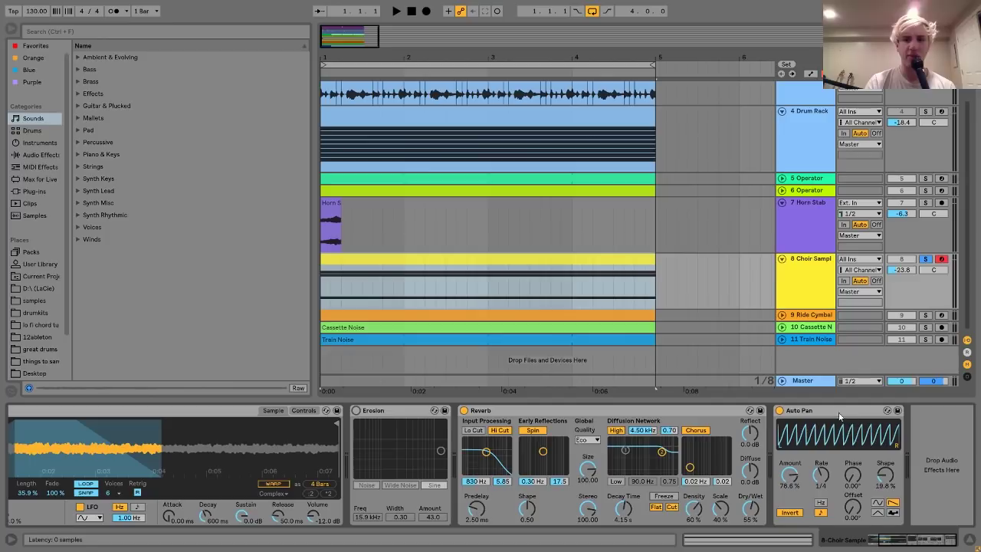
click(779, 410)
click(464, 411)
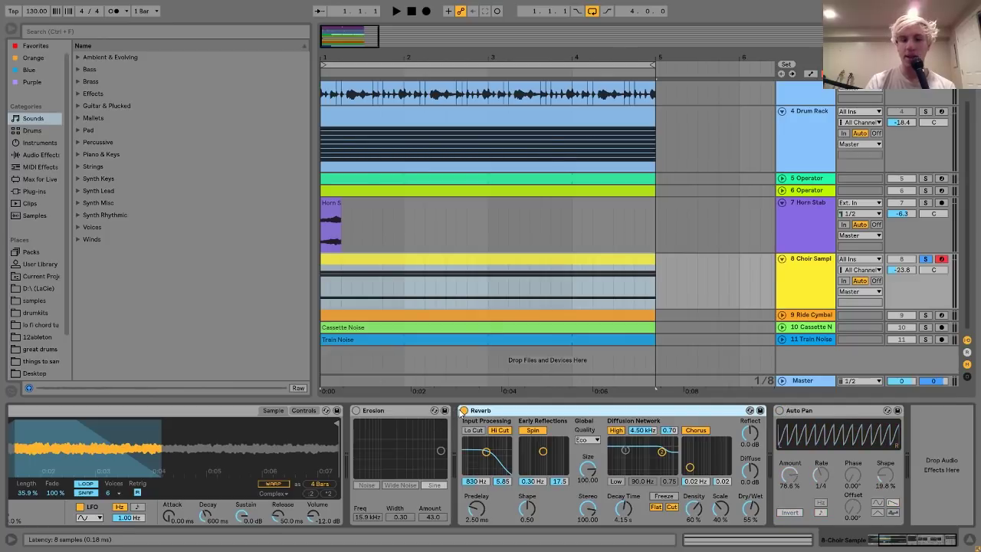
click(464, 411)
click(688, 268)
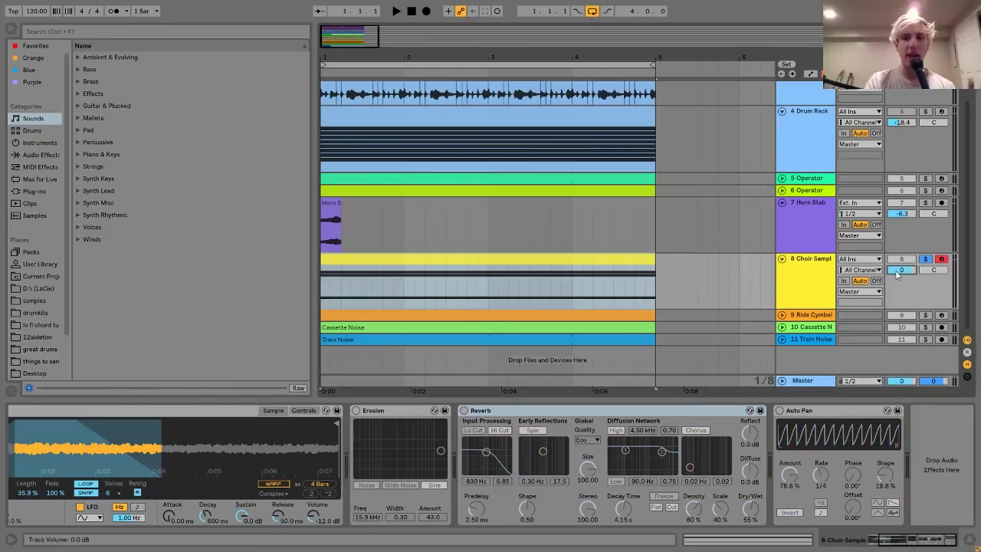
Delete G#4 from the chord and audition it, undo the deletion, and set choir volume to -2 dB
double_click(598, 265)
click(260, 317)
drag(260, 317, 241, 165)
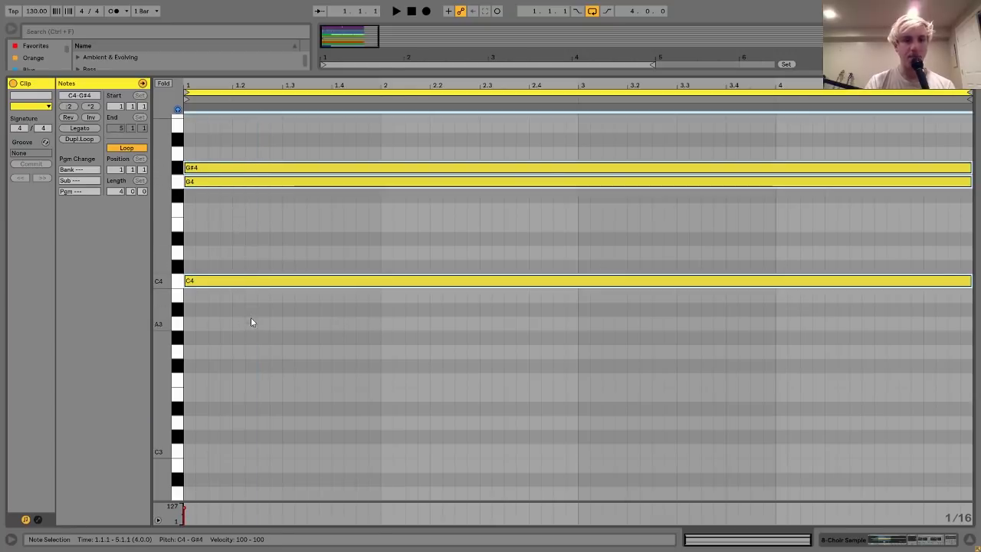
drag(251, 317, 260, 159)
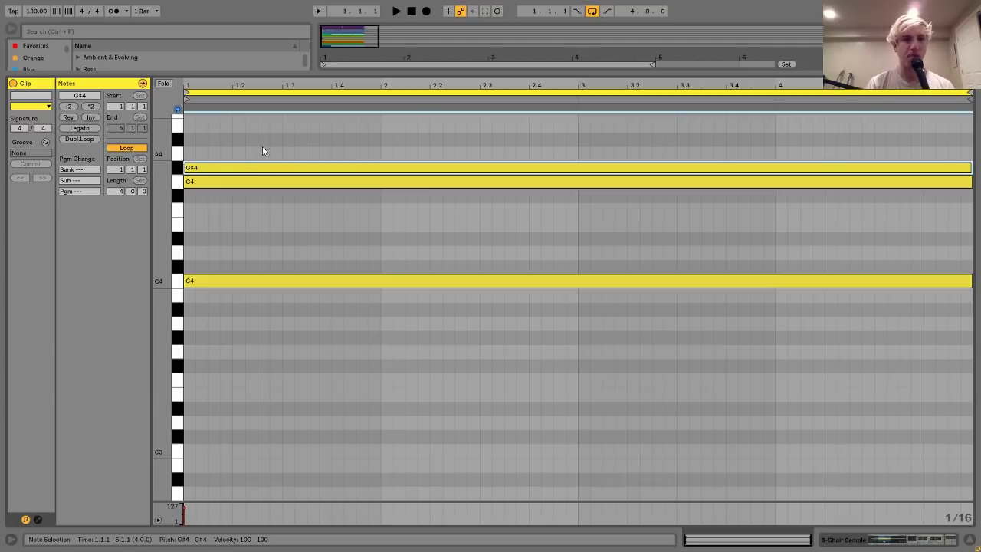
key(Delete)
key(space)
key(space)
key(ctrl+z)
key(space)
key(space)
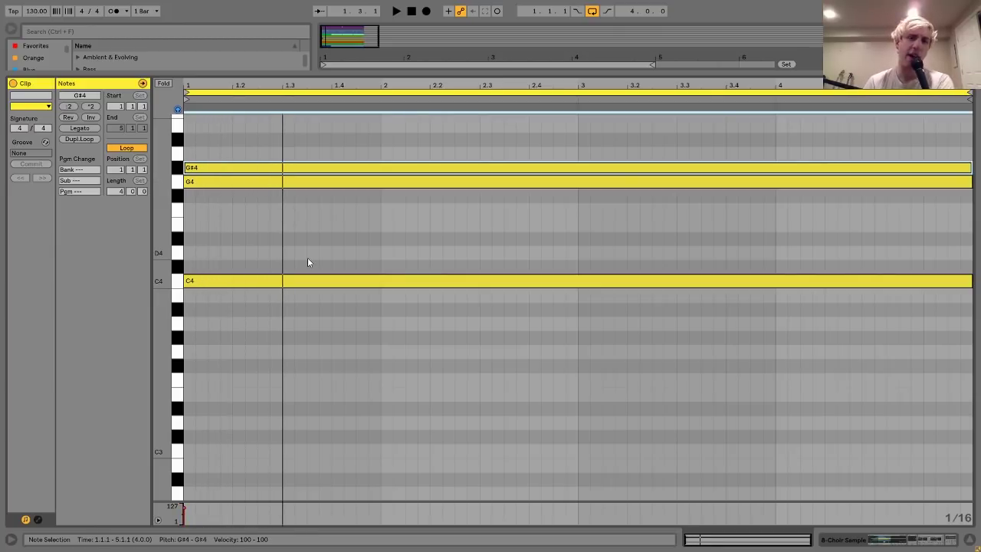
click(859, 541)
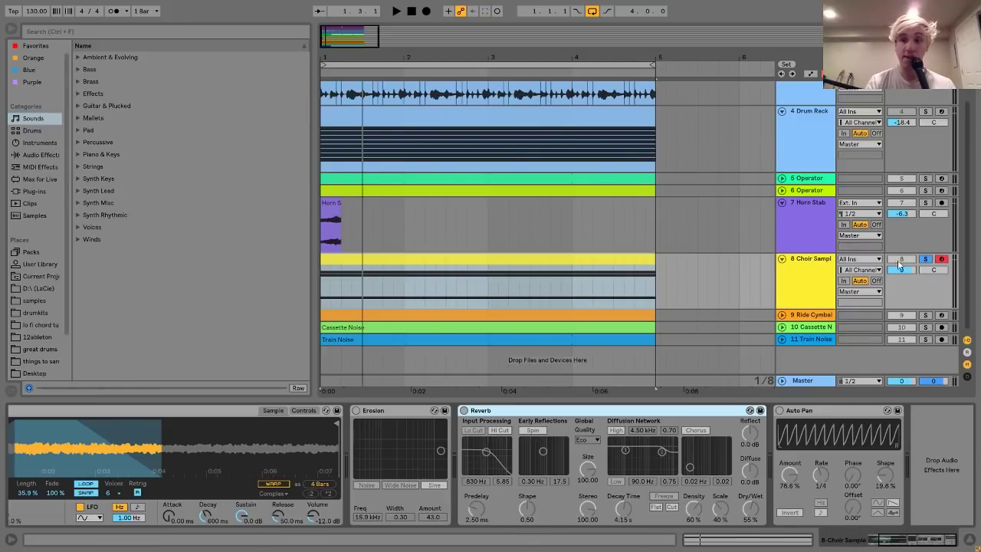
drag(900, 271, 901, 274)
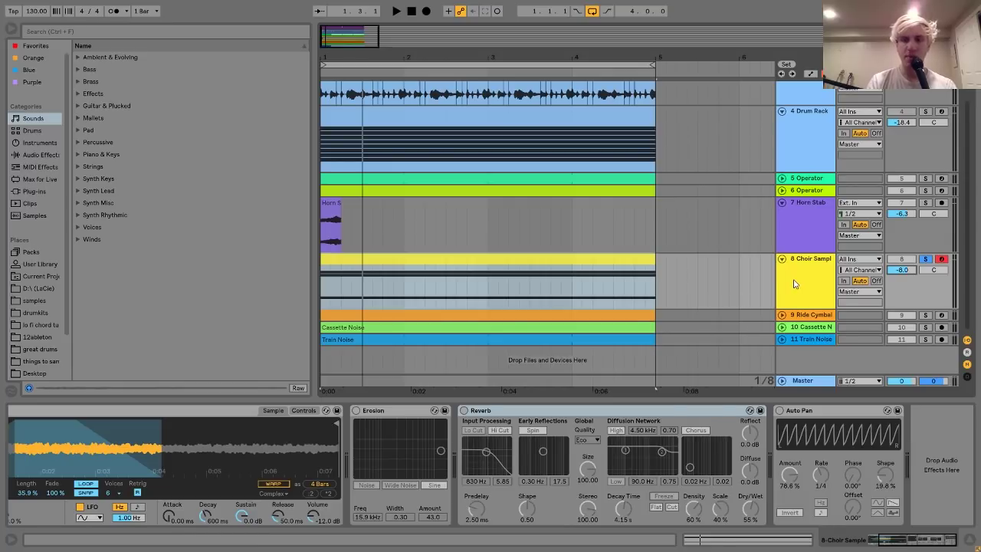
Remove the Simpler sample fade, then restore it to 100%, auditioning each change
scroll(400, 438, up, 3)
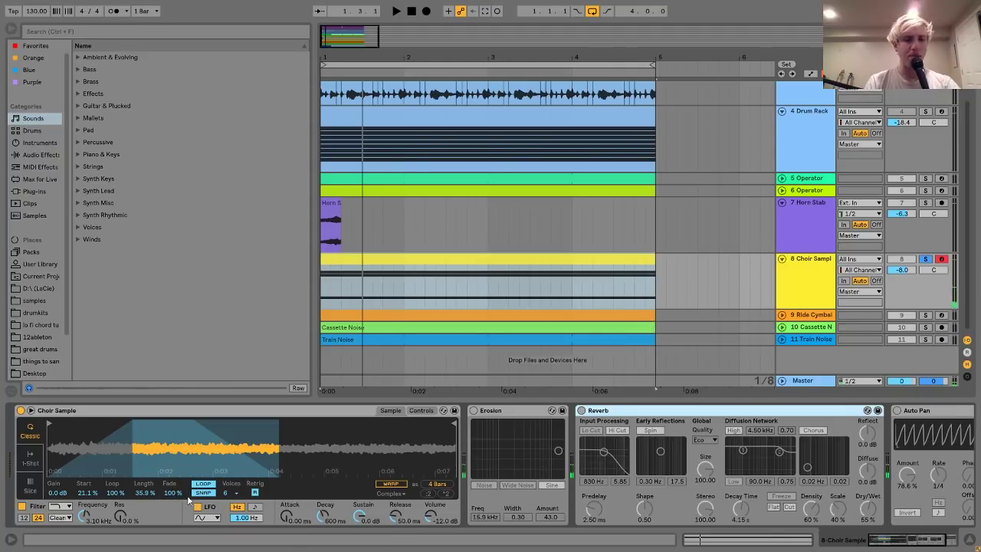
drag(179, 492, 177, 500)
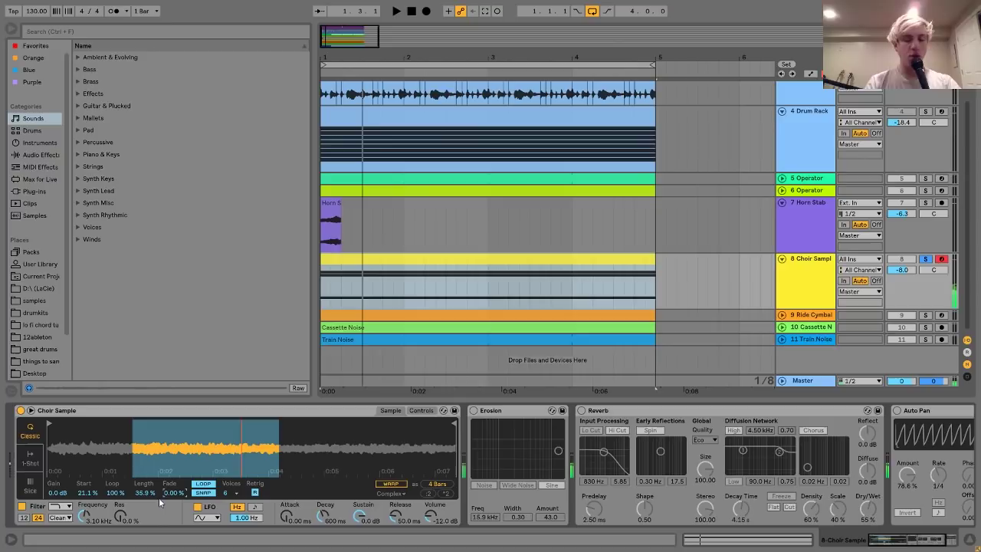
key(space)
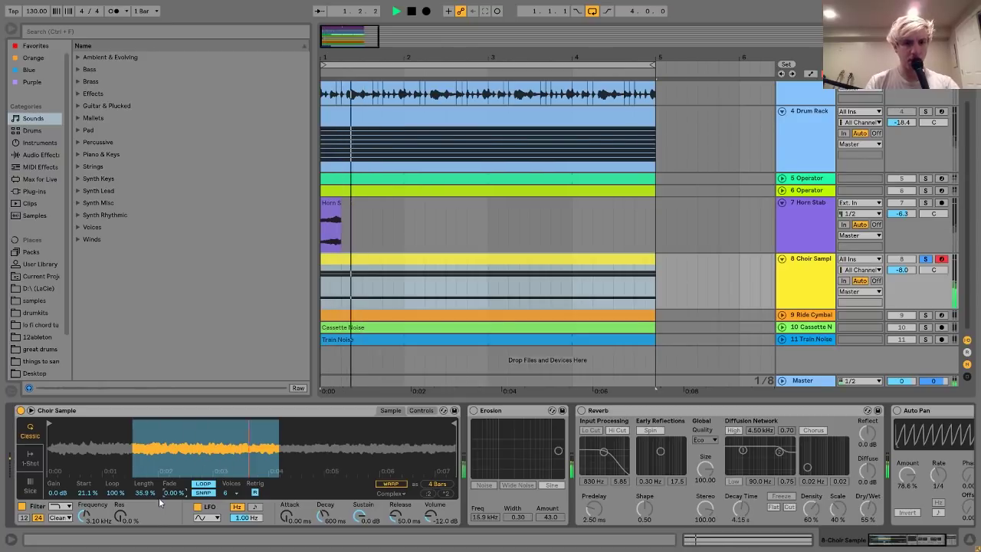
key(space)
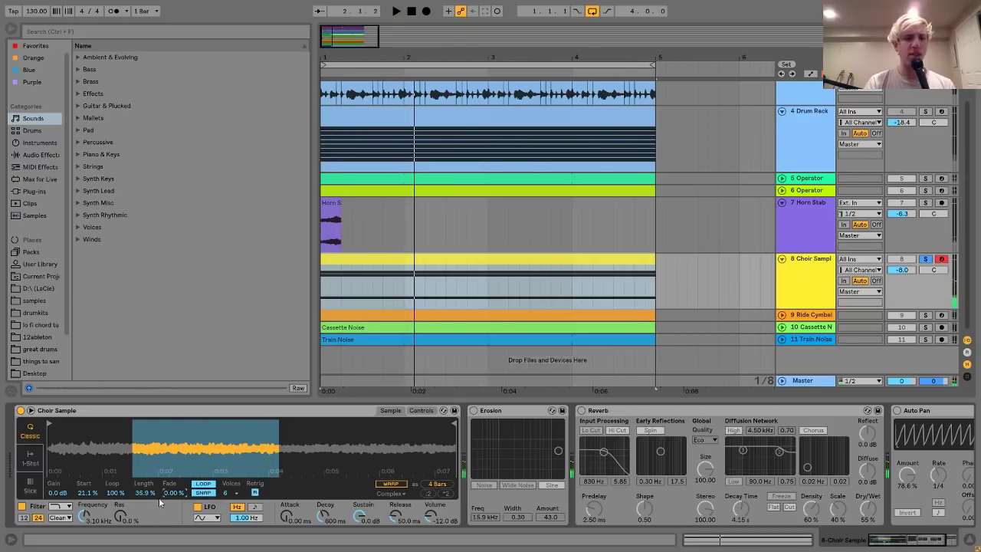
drag(172, 492, 172, 444)
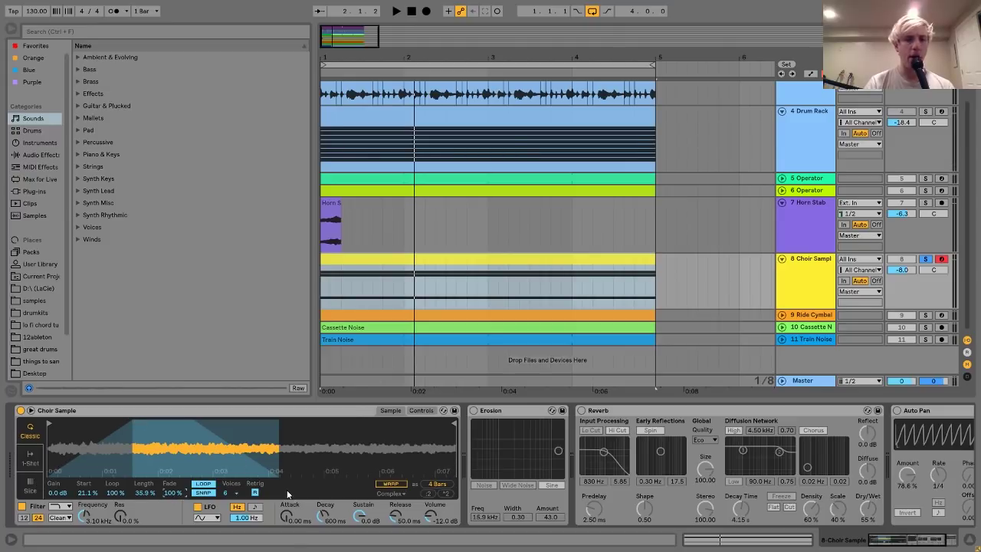
key(space)
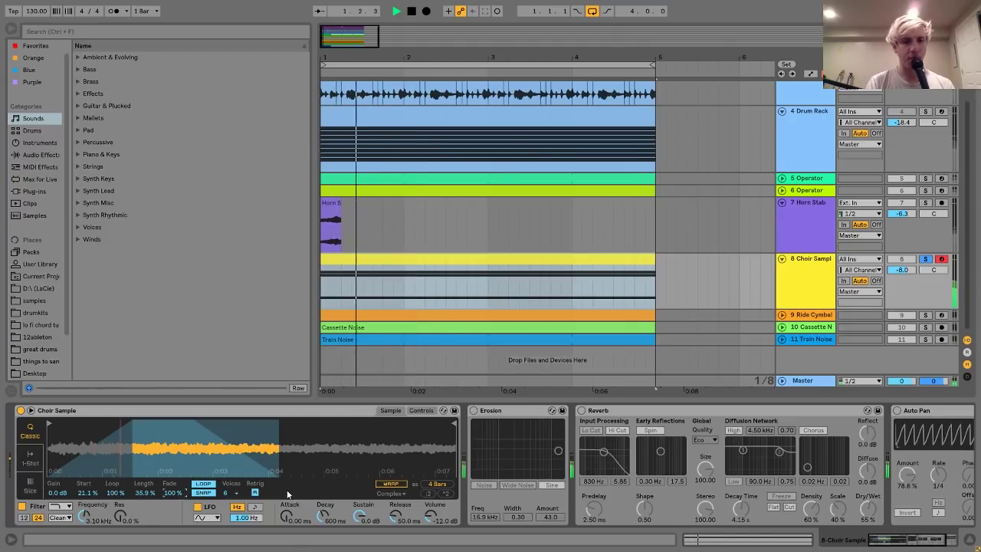
key(space)
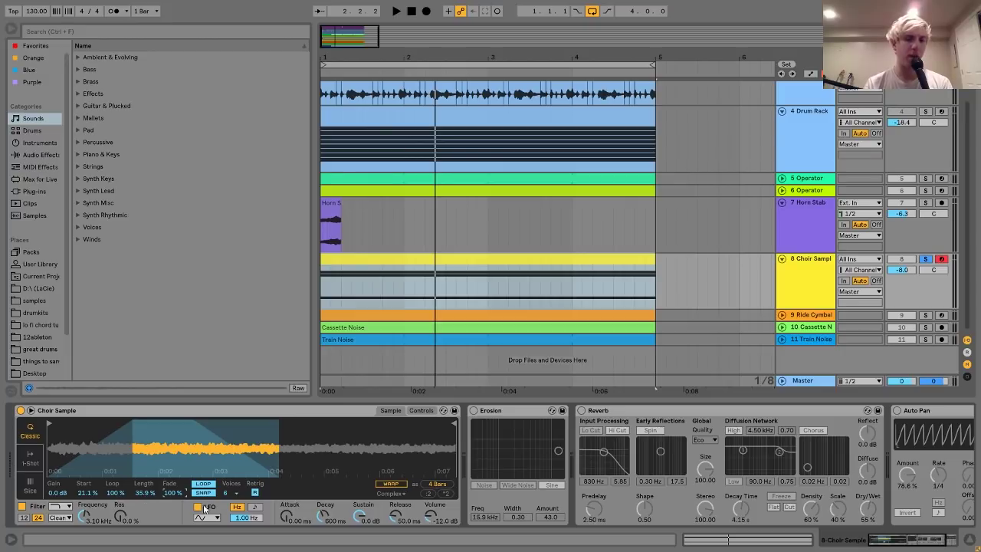
Set the Simpler sample Start to 25.8% and Length to 46.9%, then audition it
drag(145, 493, 145, 536)
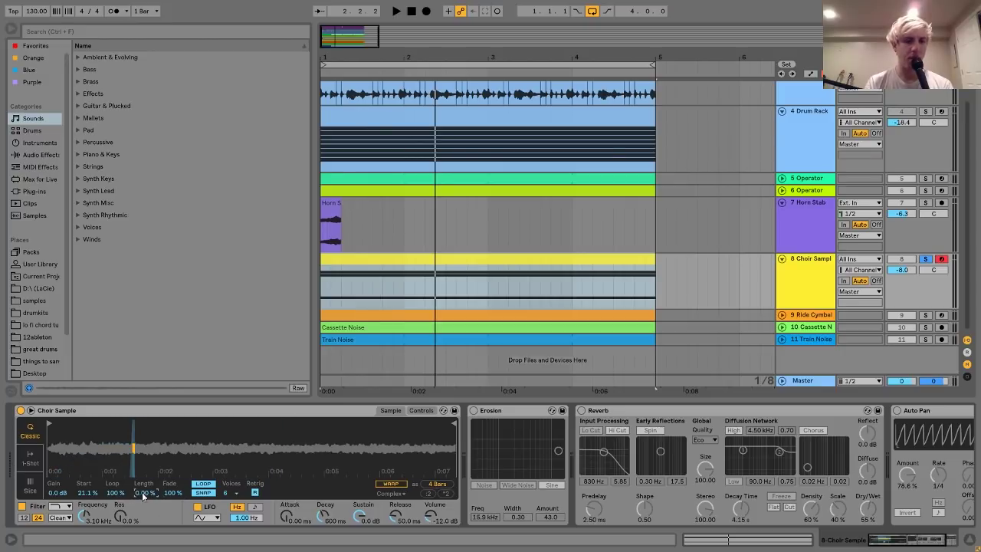
drag(143, 493, 142, 452)
drag(90, 493, 91, 537)
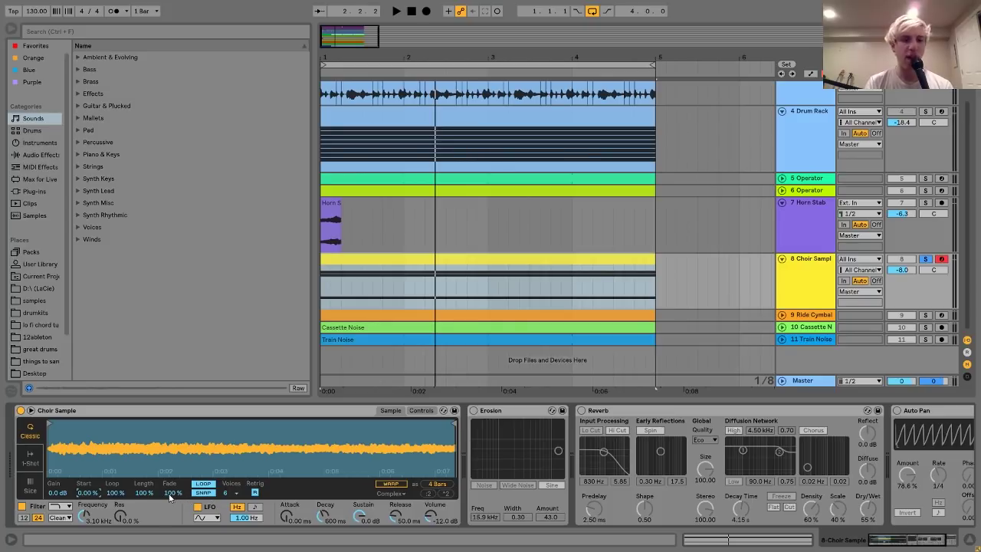
drag(147, 493, 148, 534)
drag(82, 494, 161, 518)
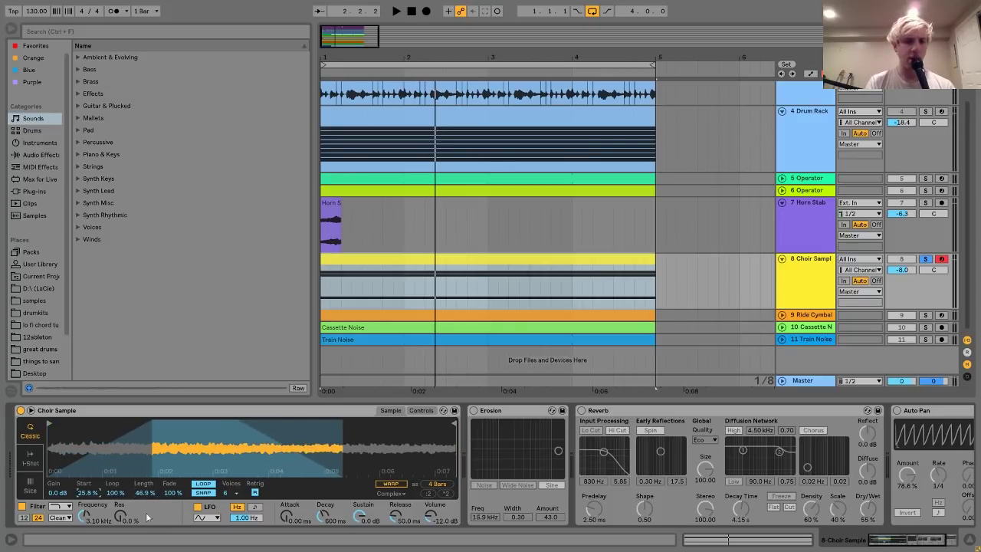
key(space)
key(space)
scroll(420, 428, right, 3)
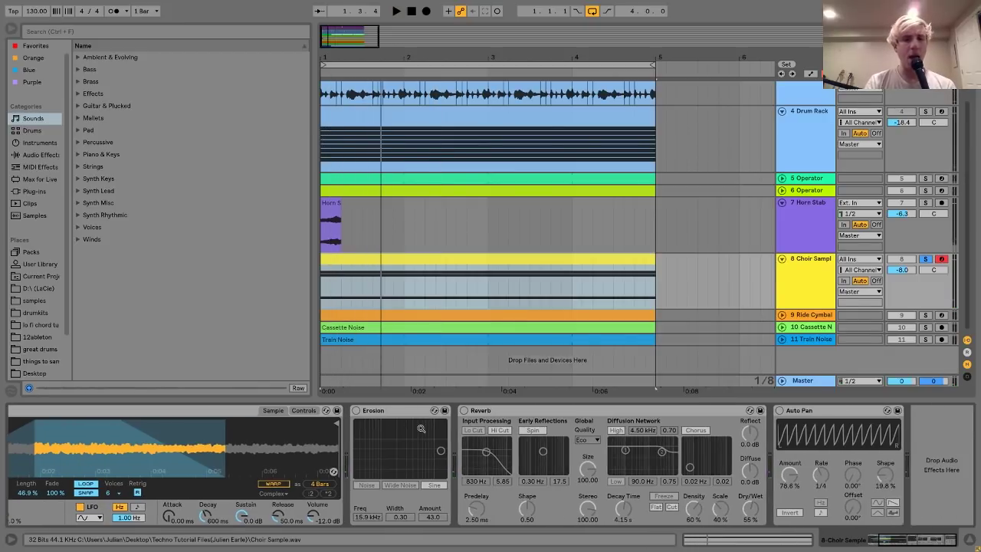
Turn the choir's Erosion back on and audition the result
click(355, 411)
key(space)
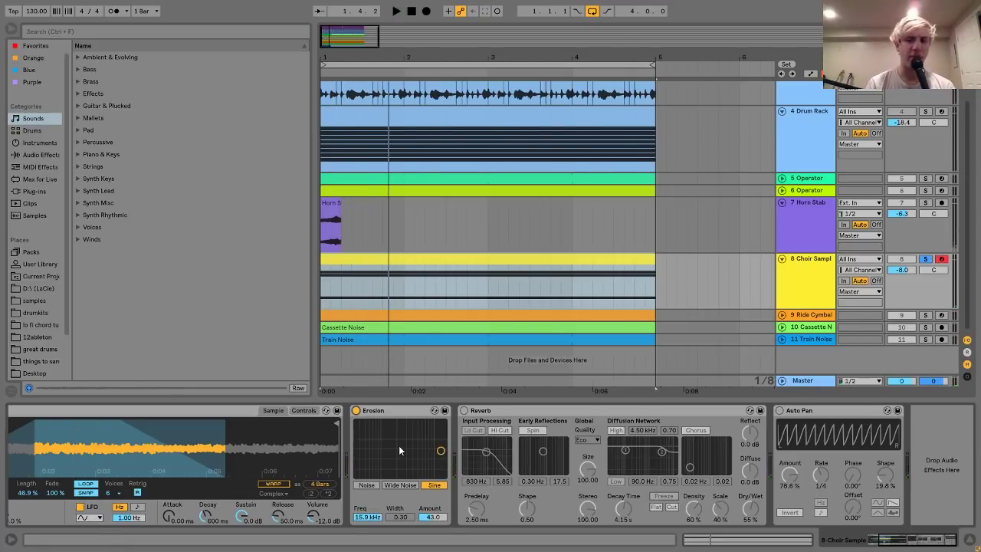
key(space)
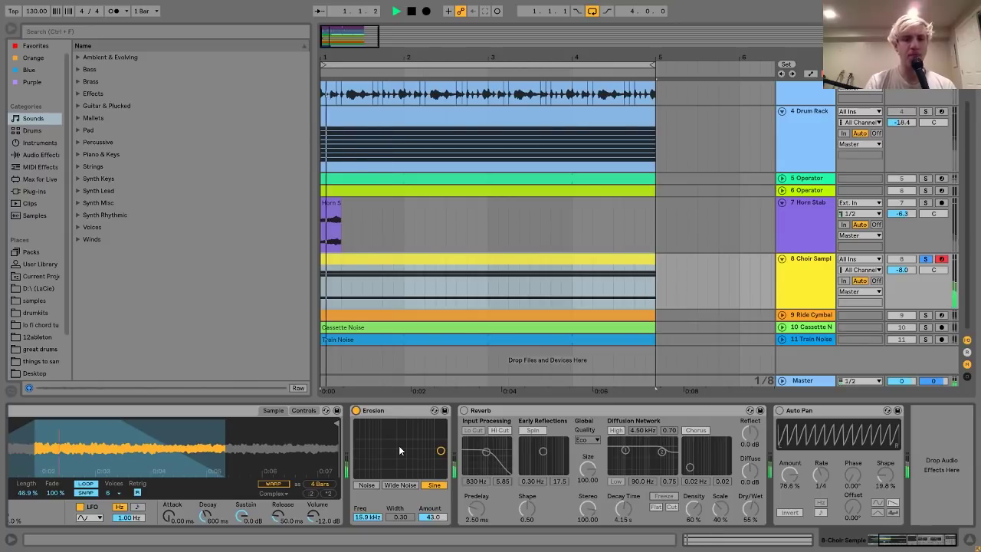
key(space)
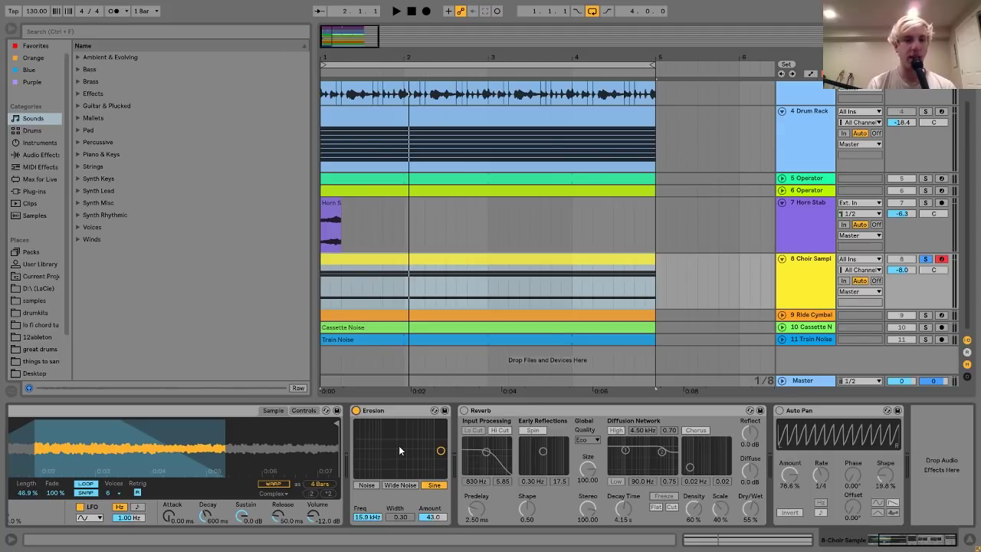
Re-enable the choir's Reverb and Auto Pan, then list Audio Effects in the browser
click(463, 410)
key(space)
key(space)
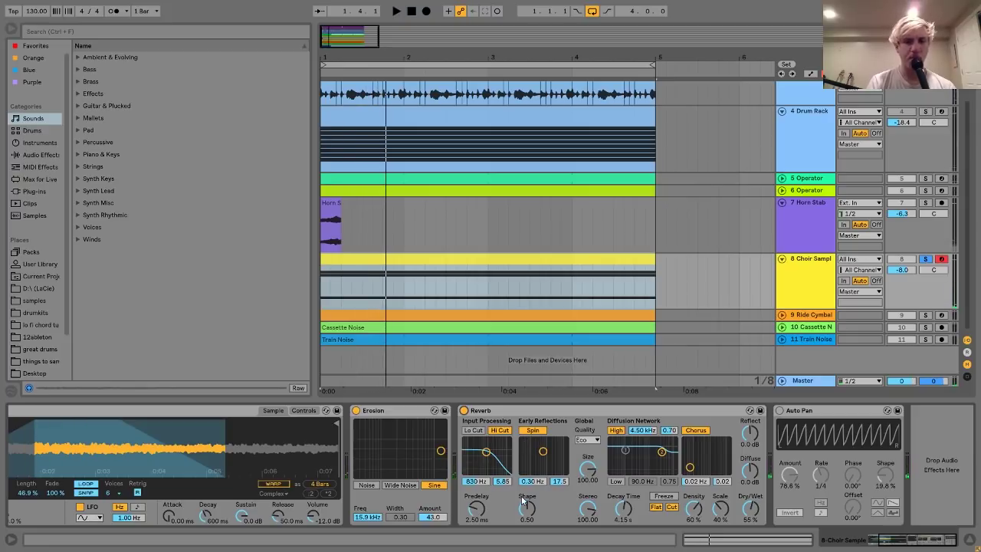
key(space)
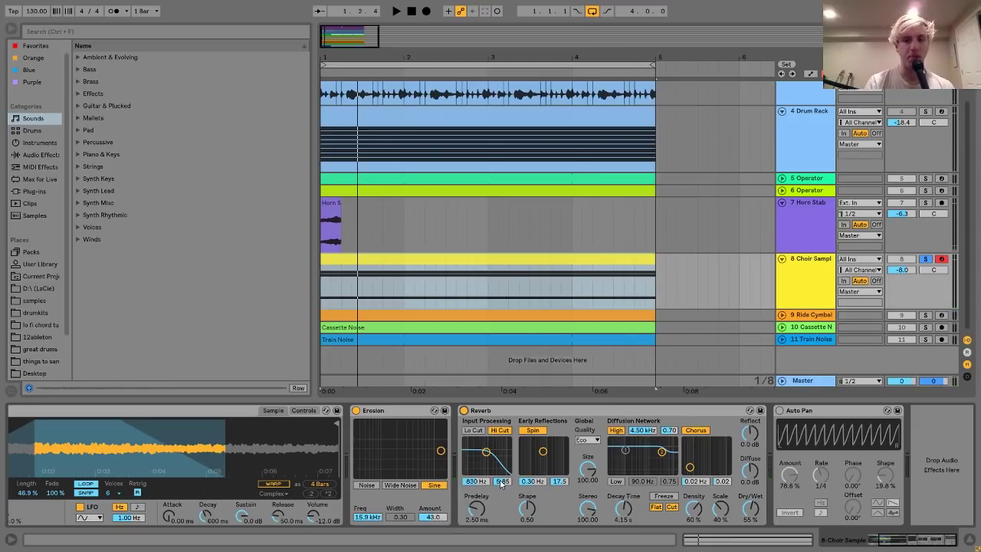
click(779, 410)
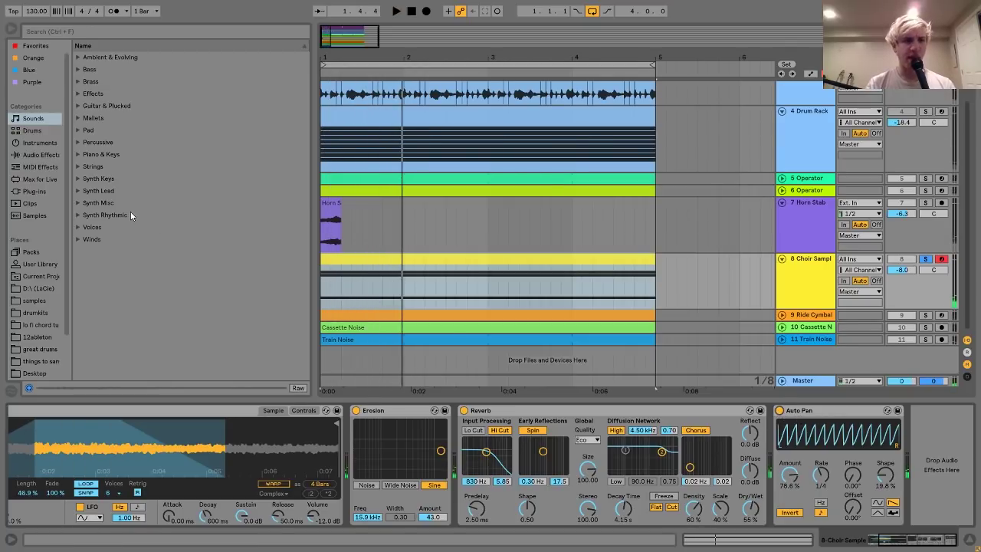
click(38, 156)
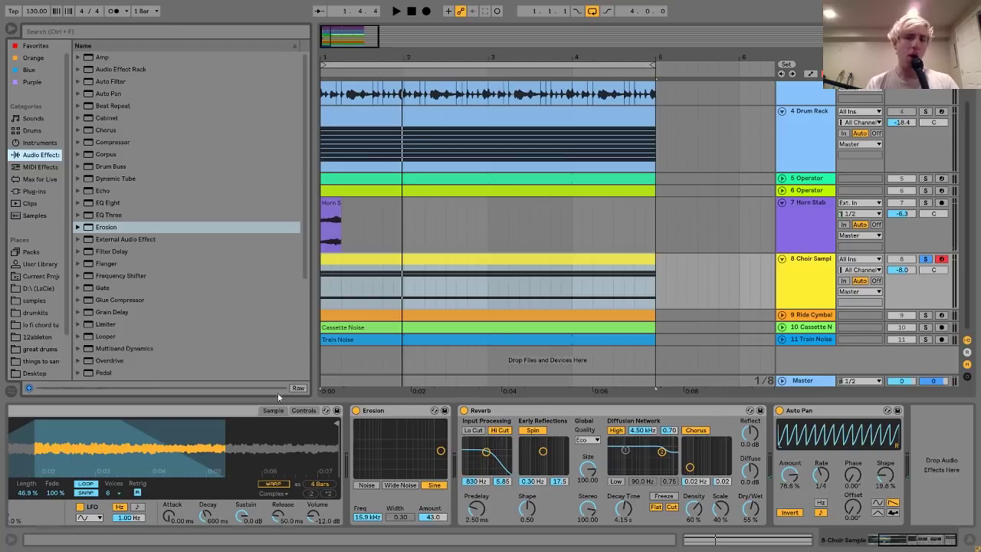
Solo the Choir Sample track and bypass its Auto Pan device
scroll(485, 191, up, 2)
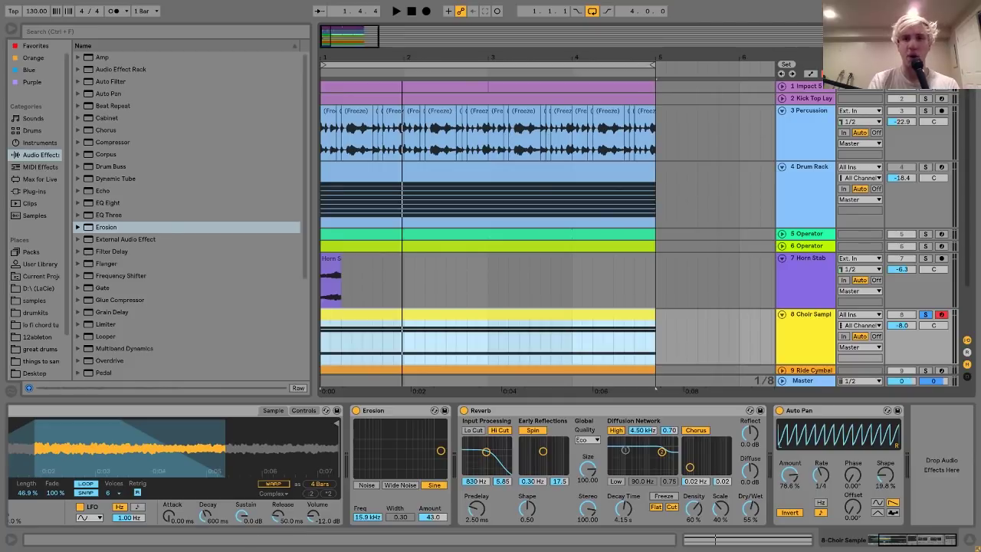
key(space)
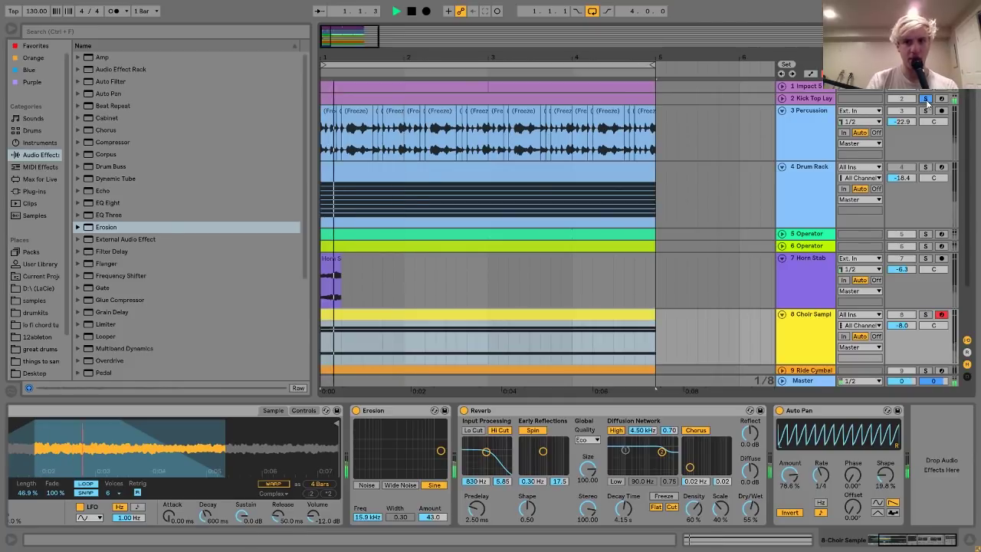
click(818, 99)
key(space)
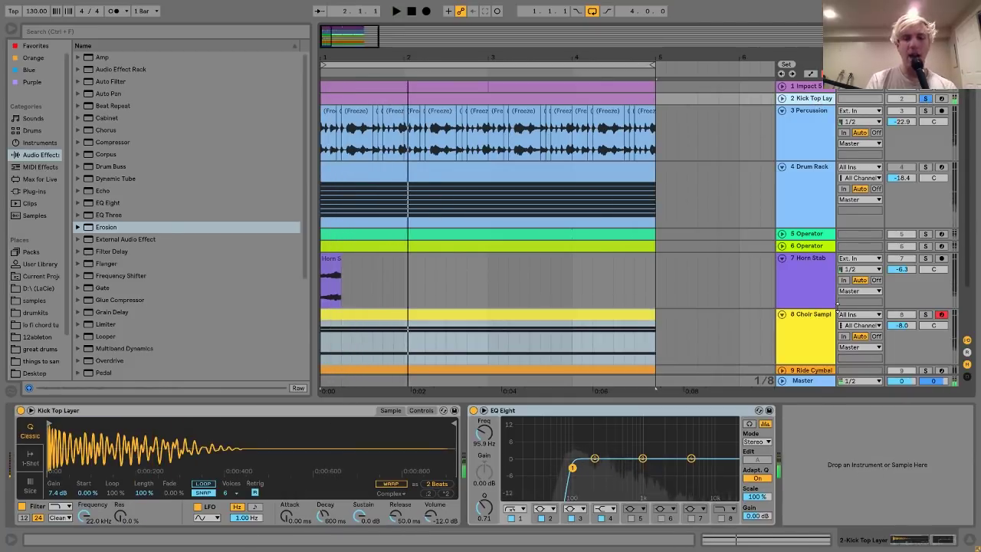
click(932, 325)
click(925, 314)
click(812, 337)
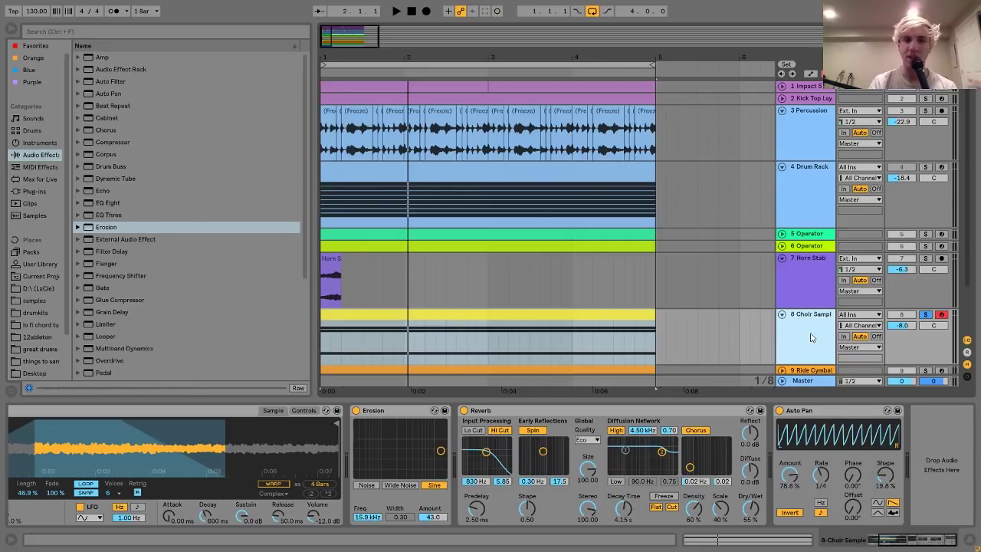
click(779, 410)
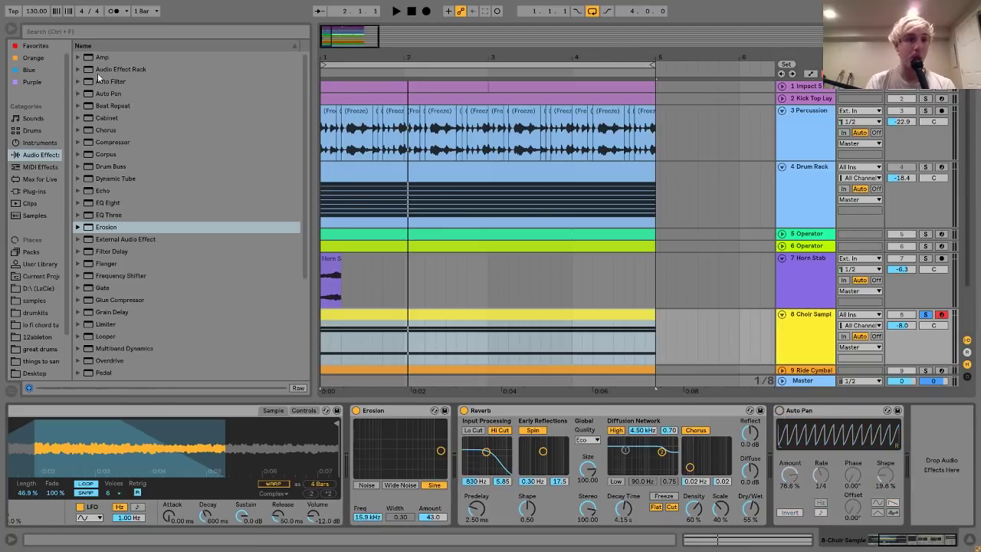
Add a second Auto Pan to the choir with 100% amount, 60° phase and slightly faster rate
drag(98, 93, 868, 515)
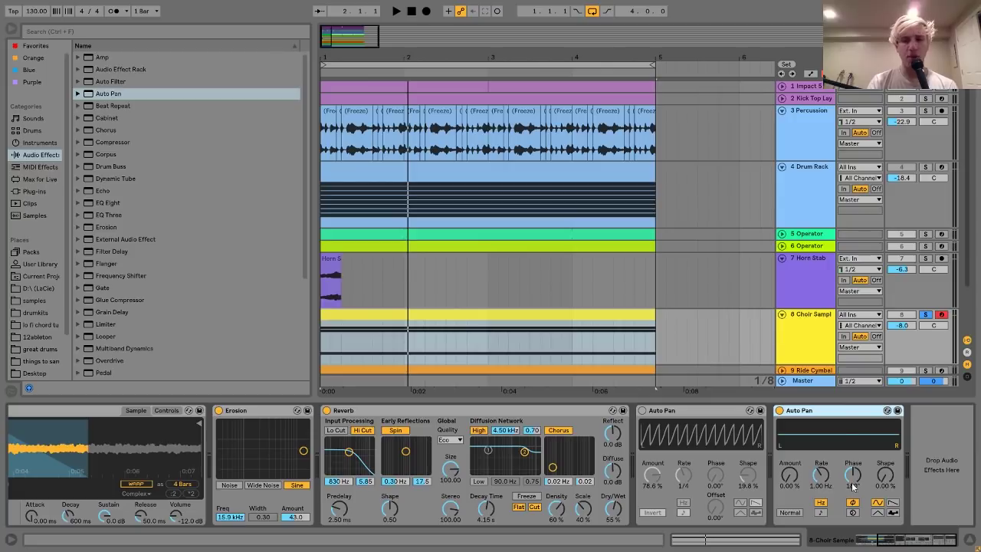
drag(793, 479, 793, 452)
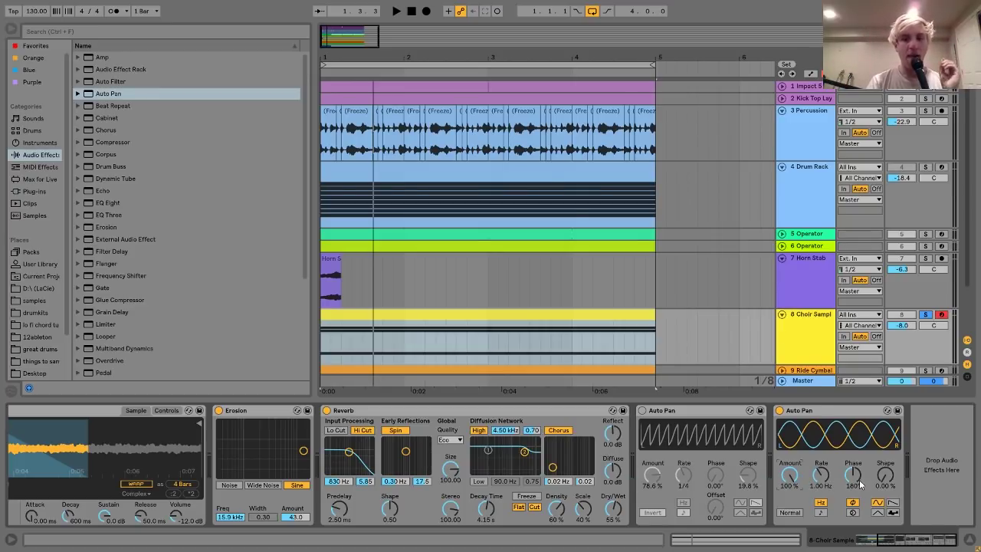
drag(857, 479, 857, 529)
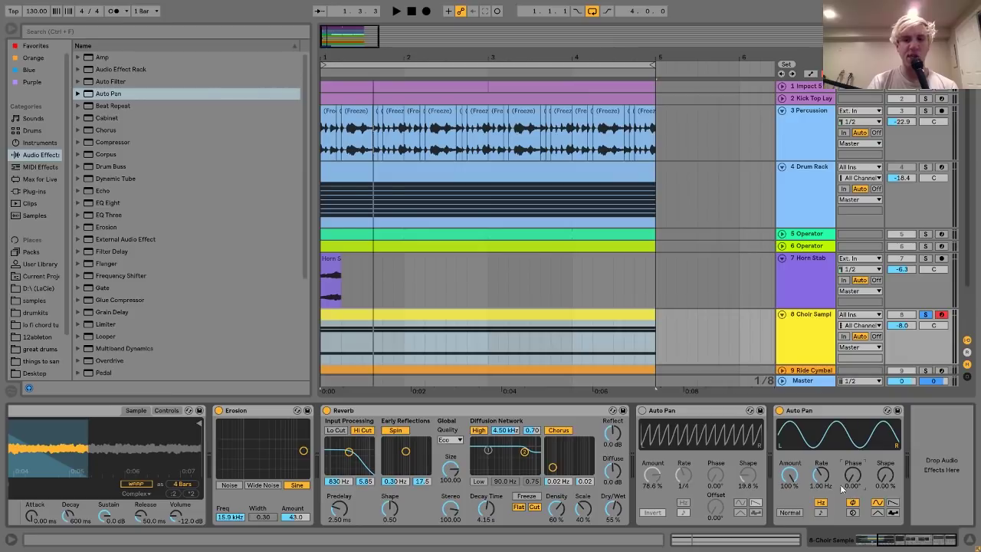
mouse_move(827, 485)
mouse_down()
mouse_move(827, 460)
mouse_move(823, 479)
mouse_up()
key(space)
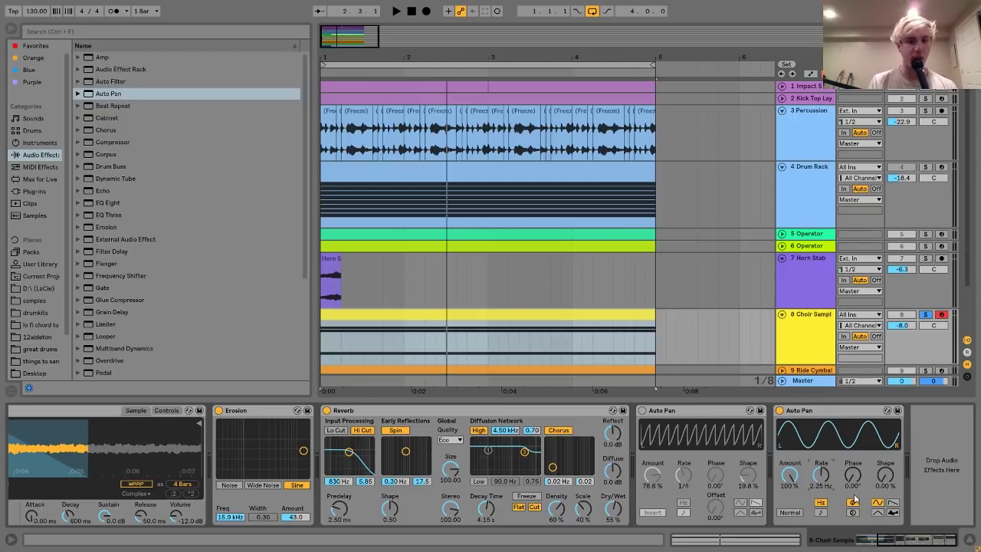
Switch the new Auto Pan to a sawtooth wave, invert it, and sync its rate to note values
click(892, 503)
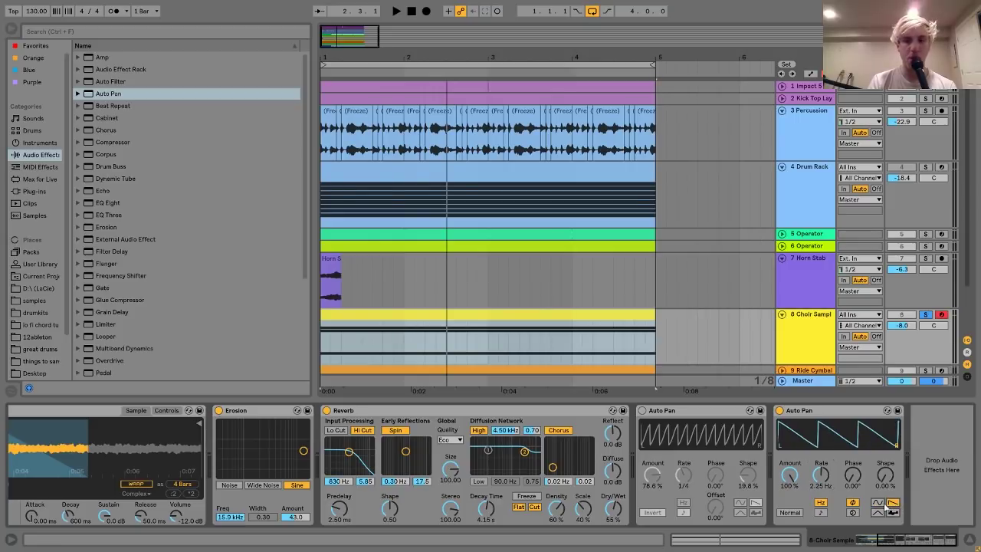
click(789, 513)
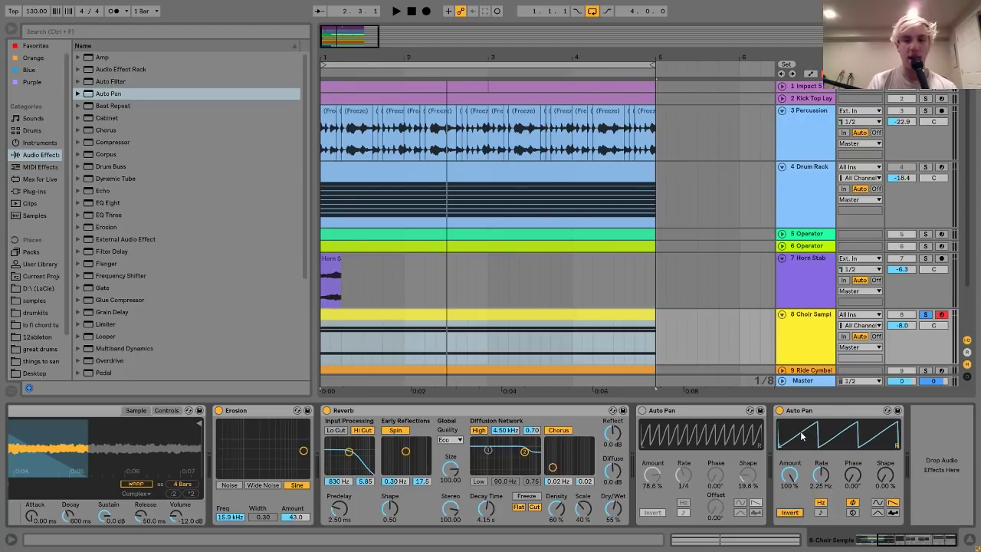
key(space)
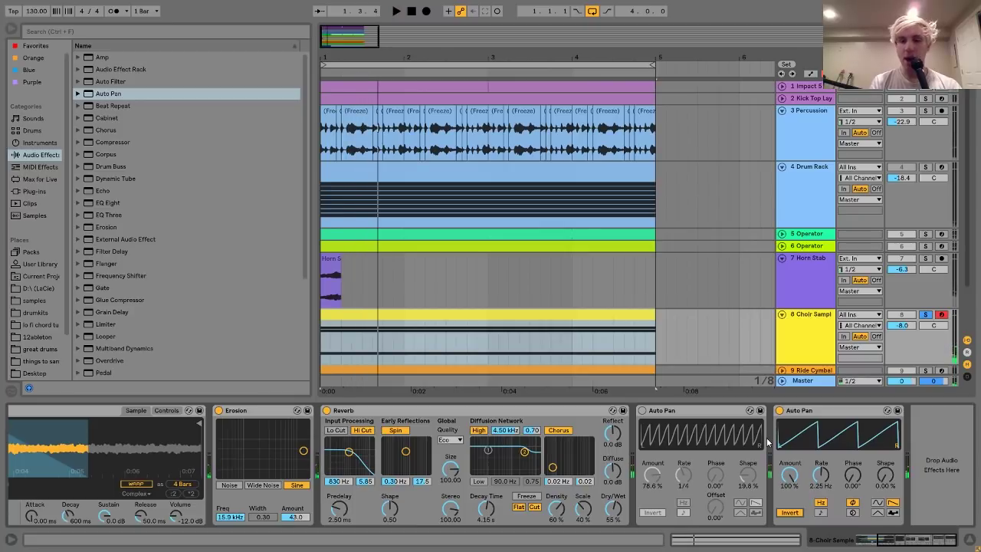
click(822, 512)
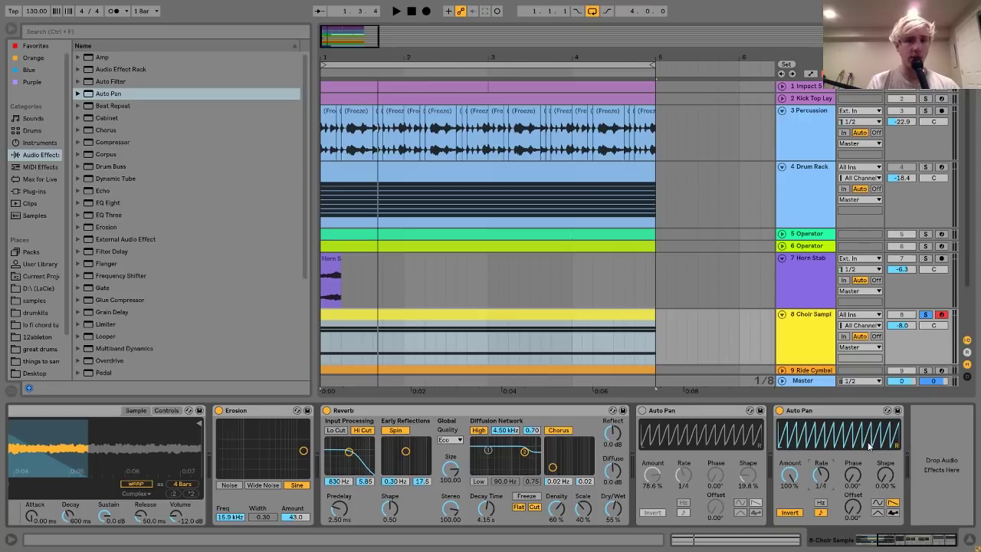
key(space)
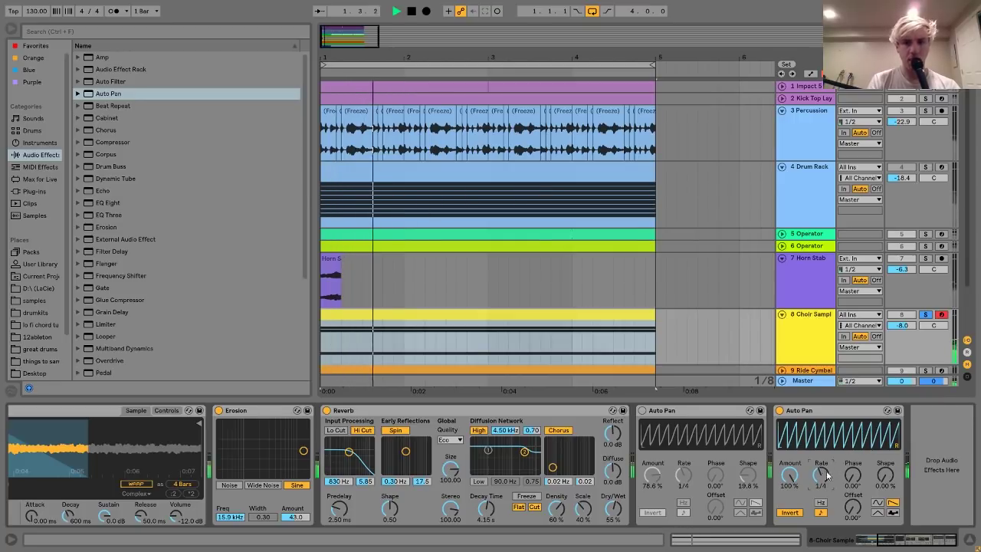
key(space)
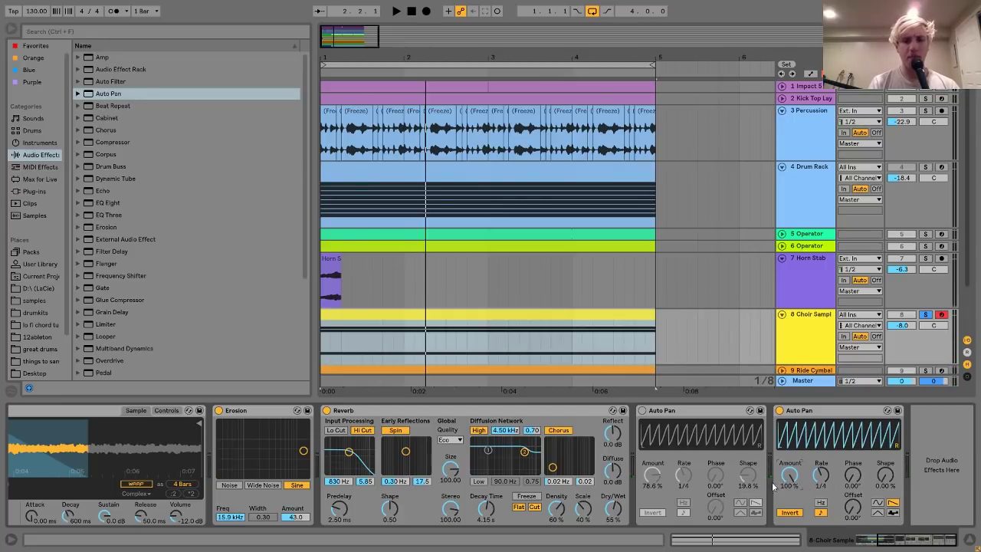
Re-enable the original Auto Pan and delete the trial second Auto Pan
click(641, 410)
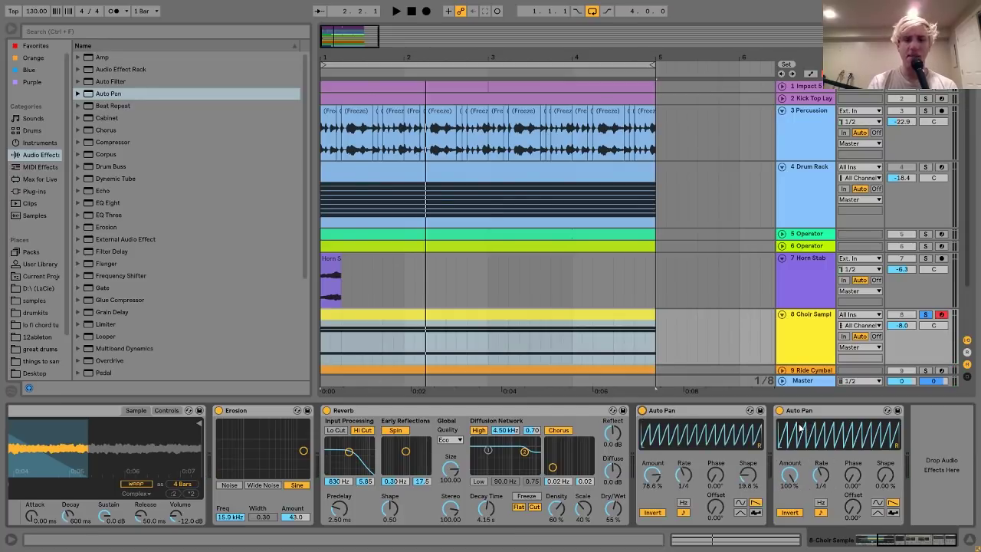
click(779, 410)
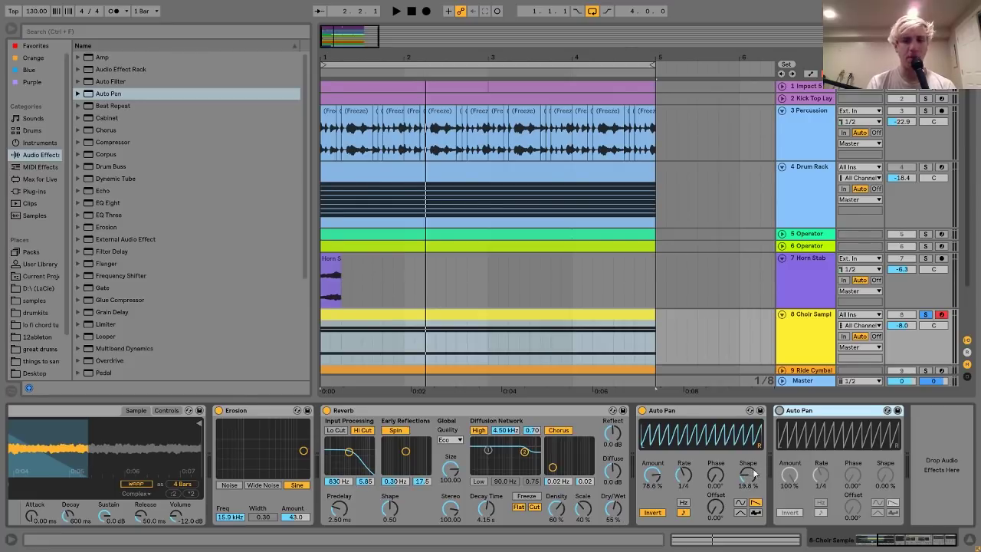
key(Delete)
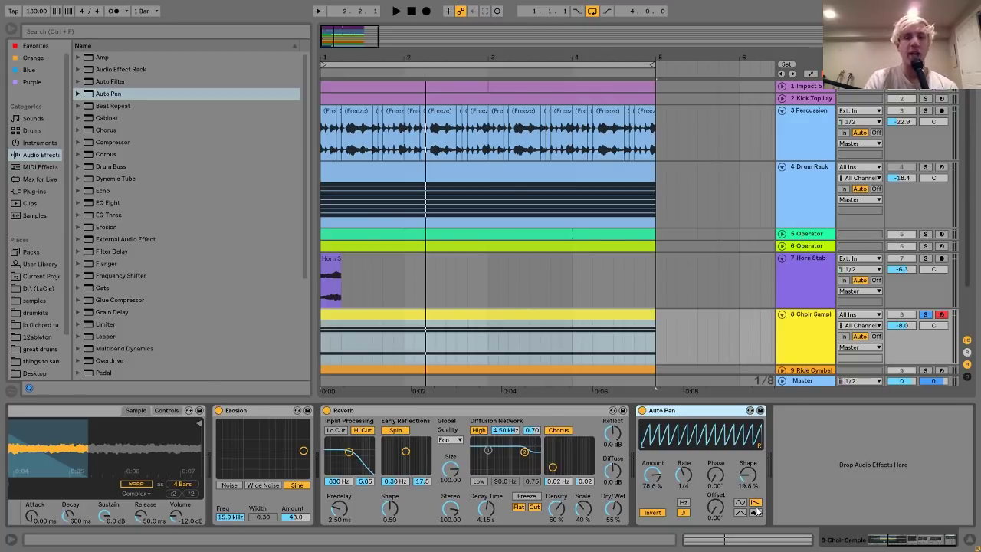
Set the choir Auto Pan shape to about 17% while playing, then show the Ride Cymbal devices
mouse_move(747, 475)
mouse_down()
mouse_move(747, 422)
mouse_move(749, 478)
mouse_up()
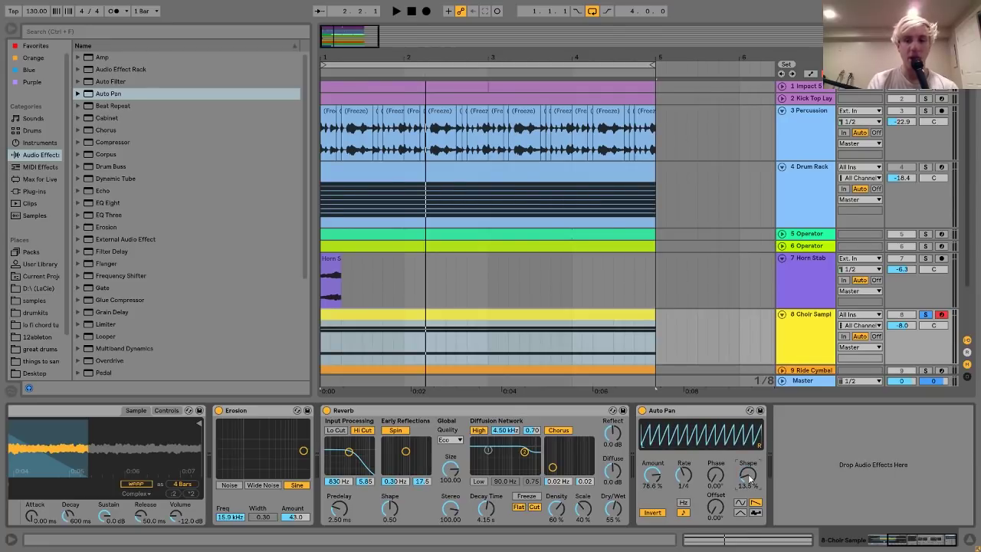
key(space)
drag(749, 478, 749, 458)
key(space)
drag(749, 458, 750, 464)
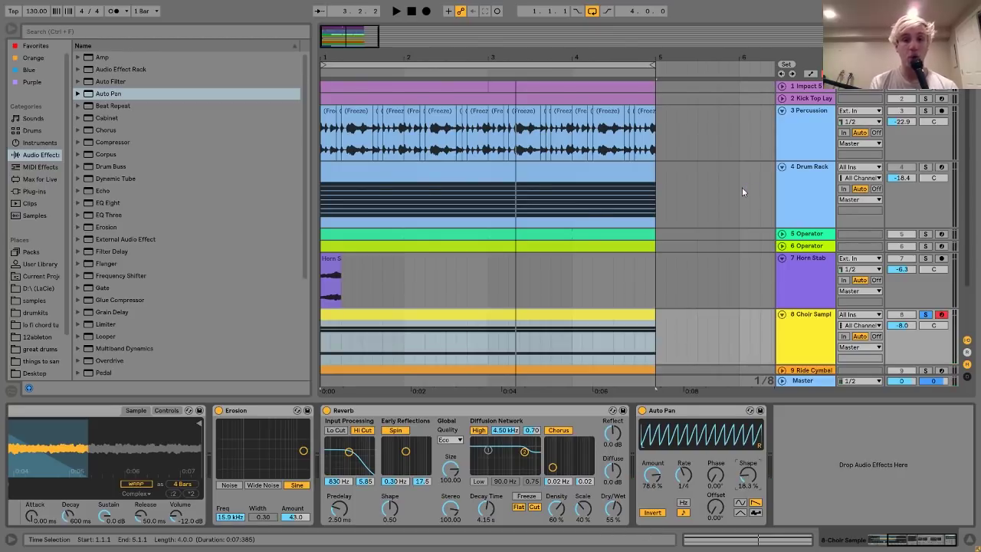
scroll(660, 261, down, 3)
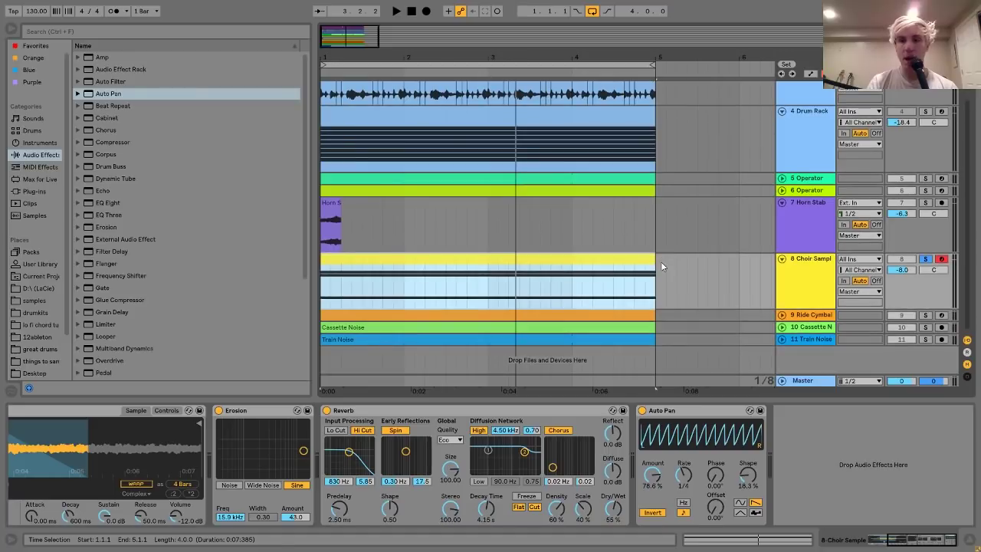
click(803, 315)
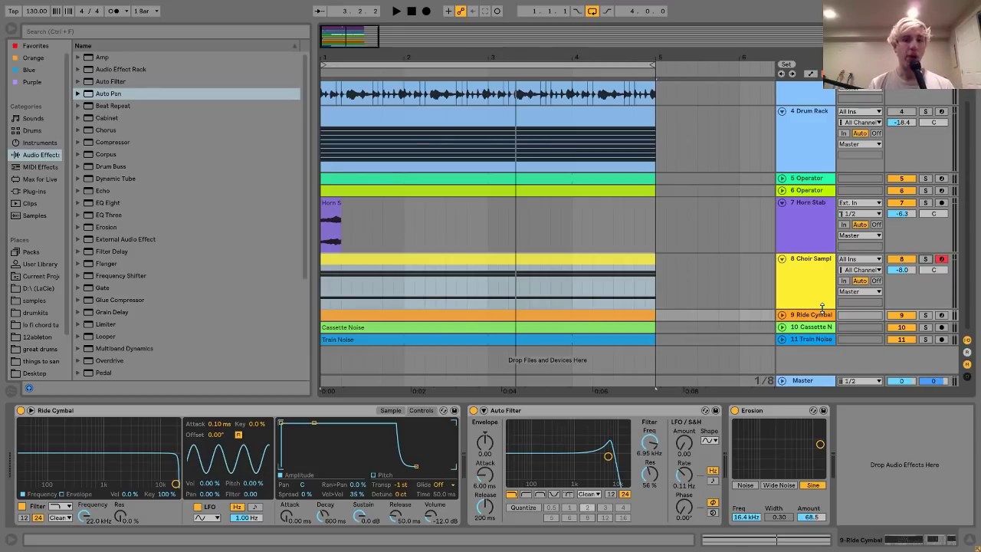
Solo Ride Cymbal, Cassette Noise and Train Noise in turn while playing, then unfold Ride Cymbal
click(925, 314)
key(space)
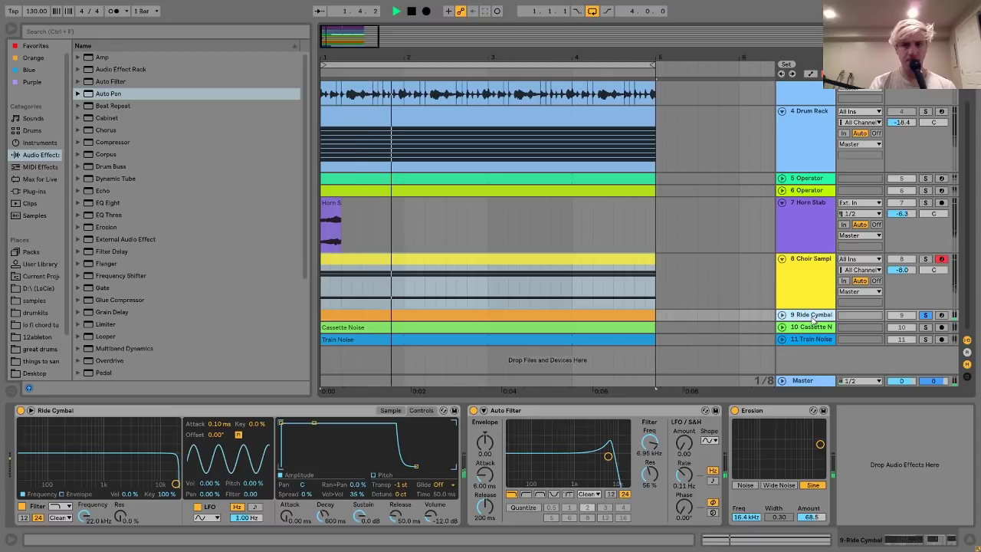
click(925, 326)
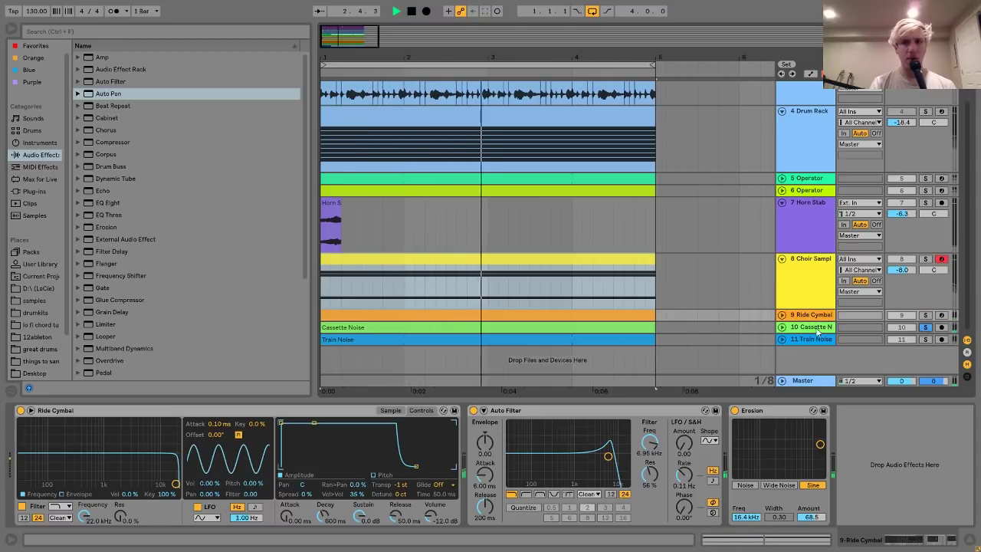
click(812, 326)
key(space)
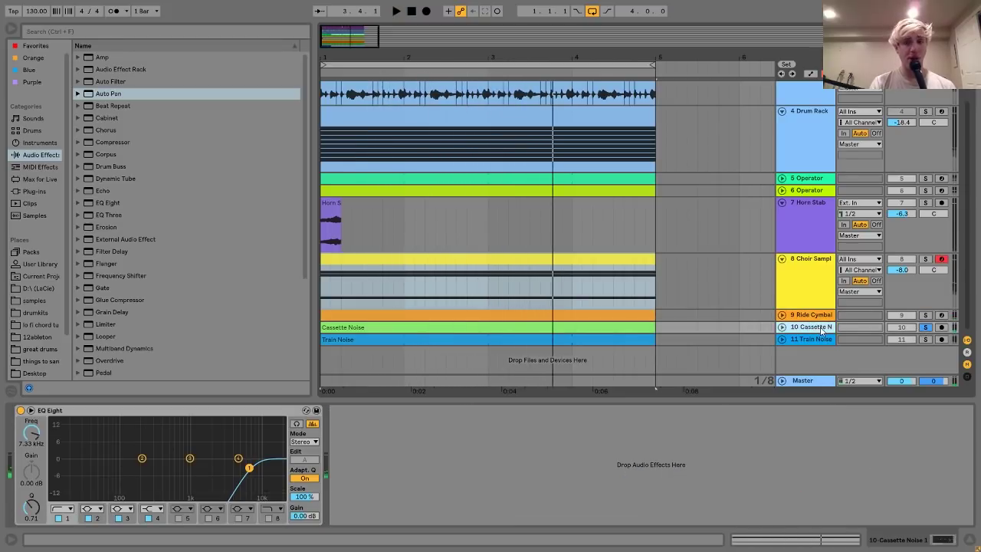
click(924, 338)
key(space)
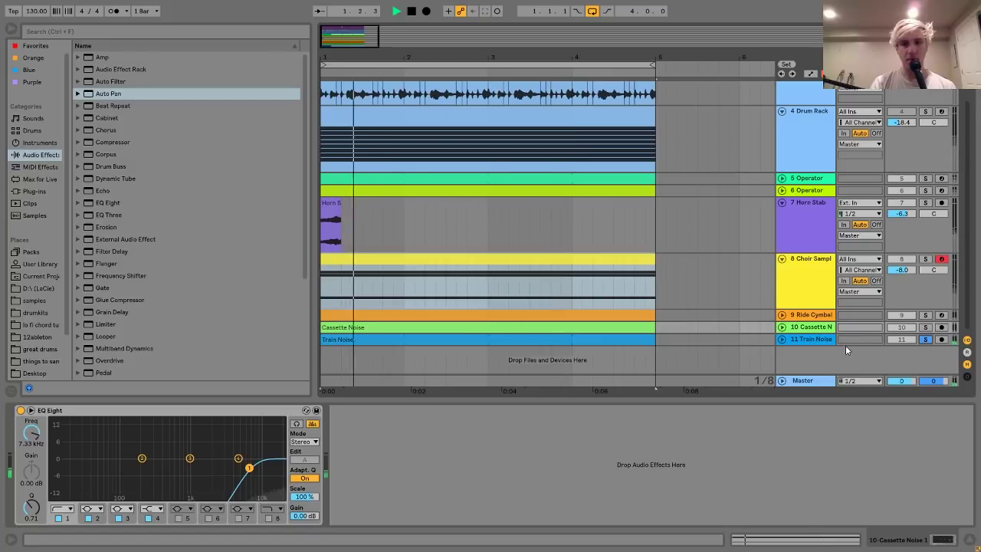
click(781, 314)
click(806, 317)
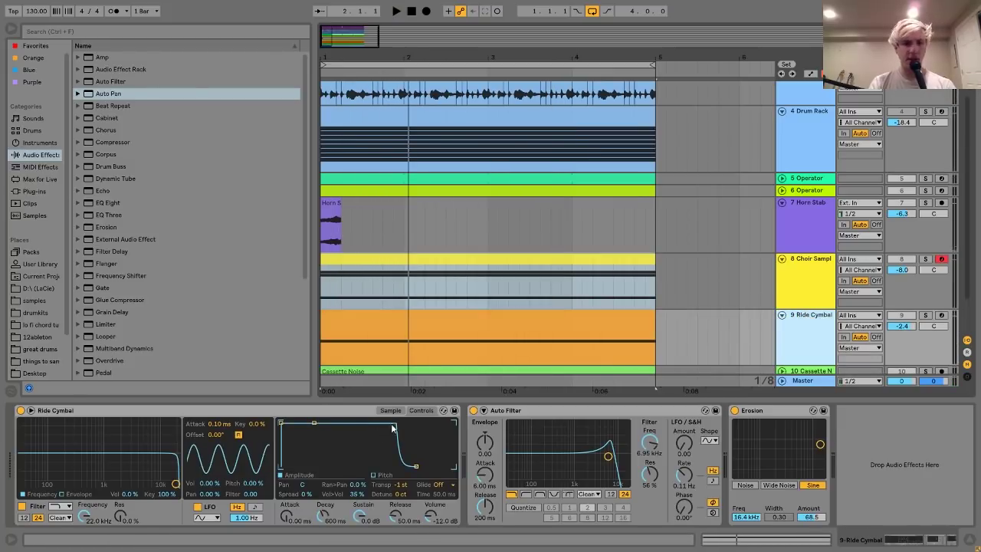
Reveal Ride Cymbal.wav in the browser, then solo and arm the Ride Cymbal track
right_click(108, 438)
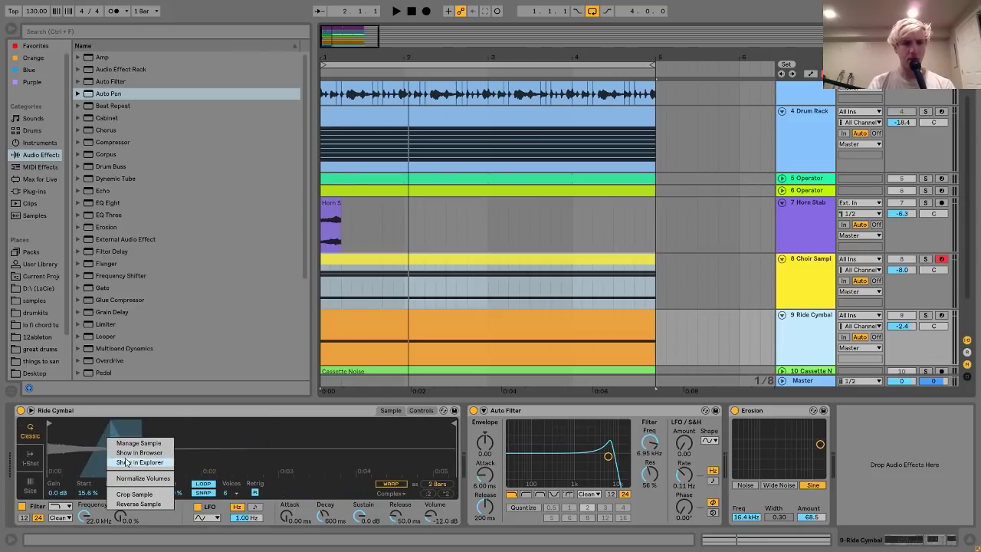
click(138, 451)
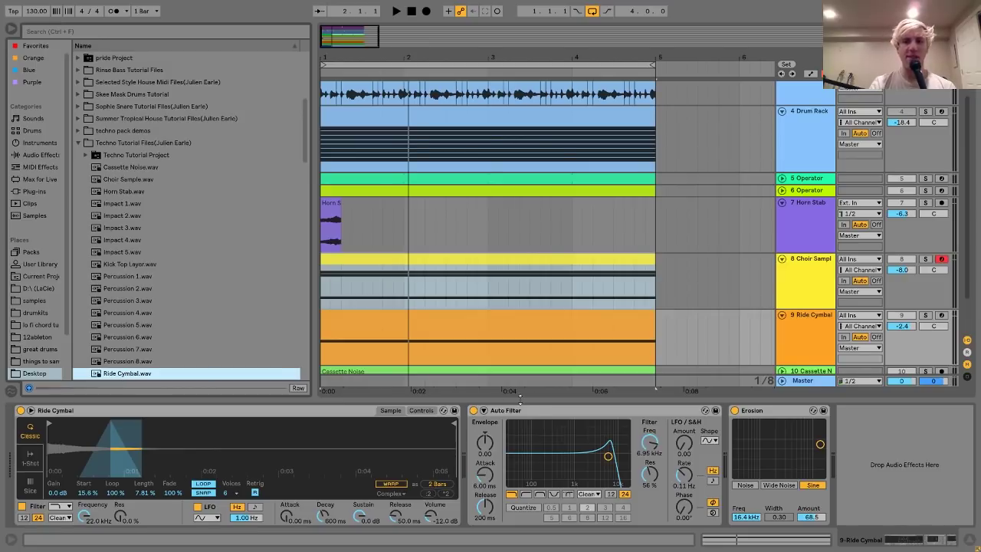
click(924, 314)
click(941, 315)
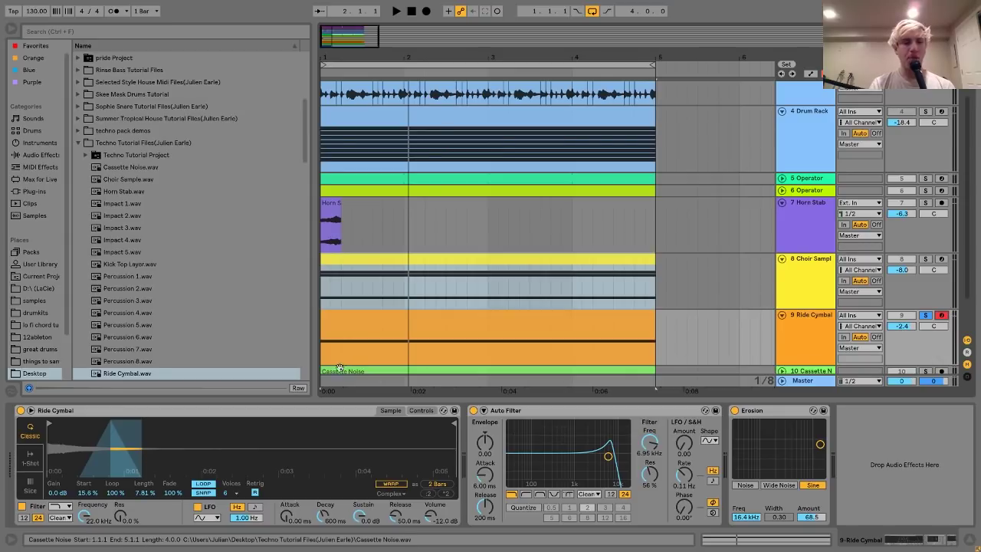
Return to the Ride Cymbal devices and briefly open and close its clip editor
click(823, 274)
click(806, 323)
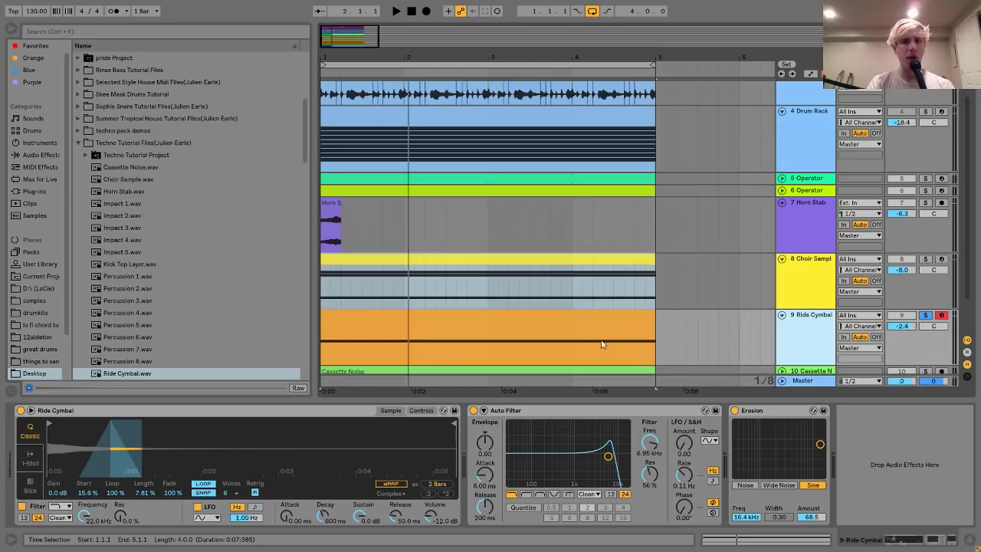
double_click(570, 324)
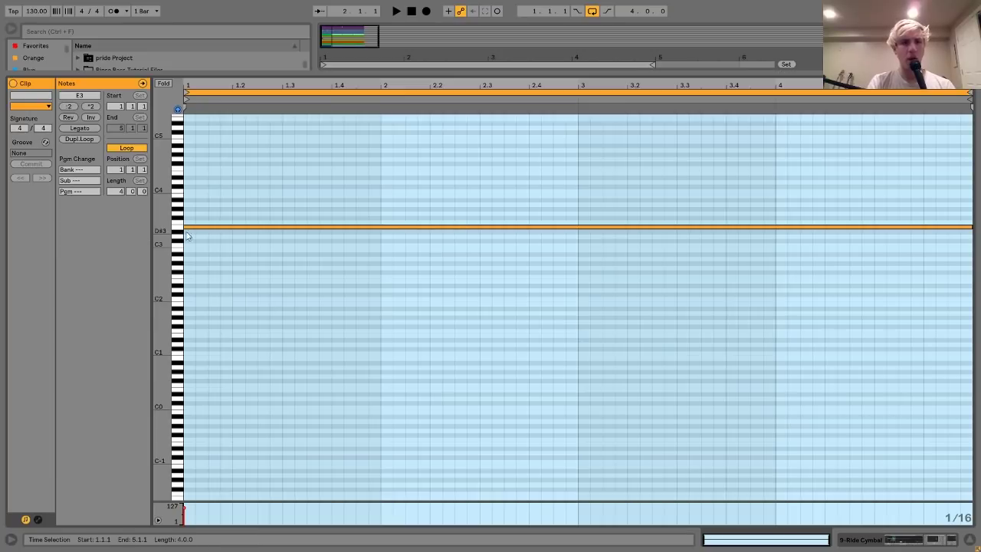
click(924, 539)
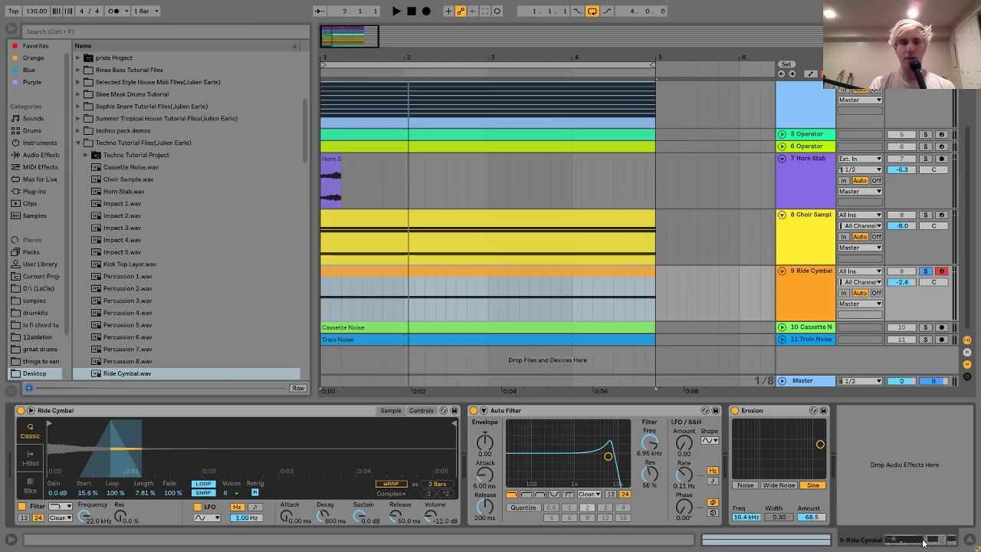
Toggle the ride cymbal's Auto Filter and Erosion off and back on to compare
key(space)
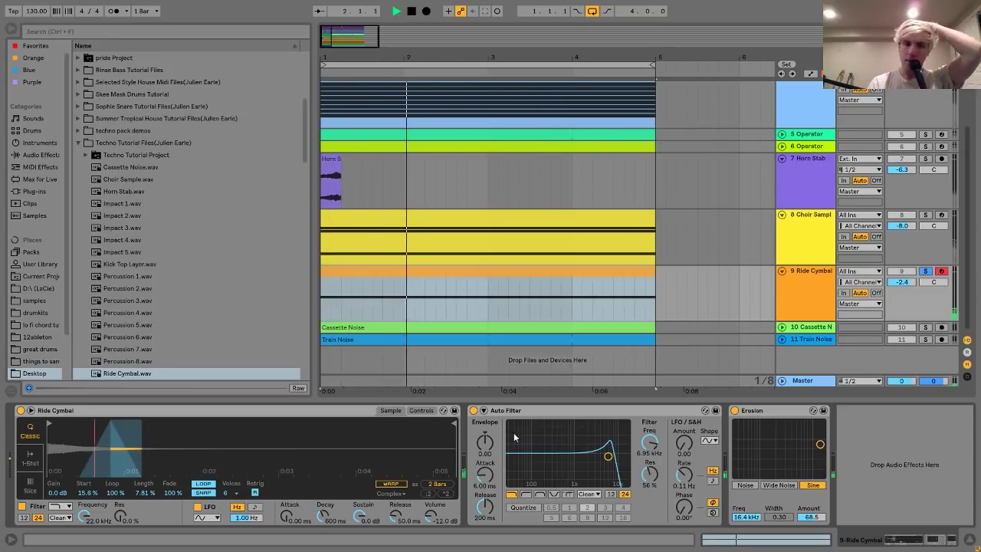
key(0)
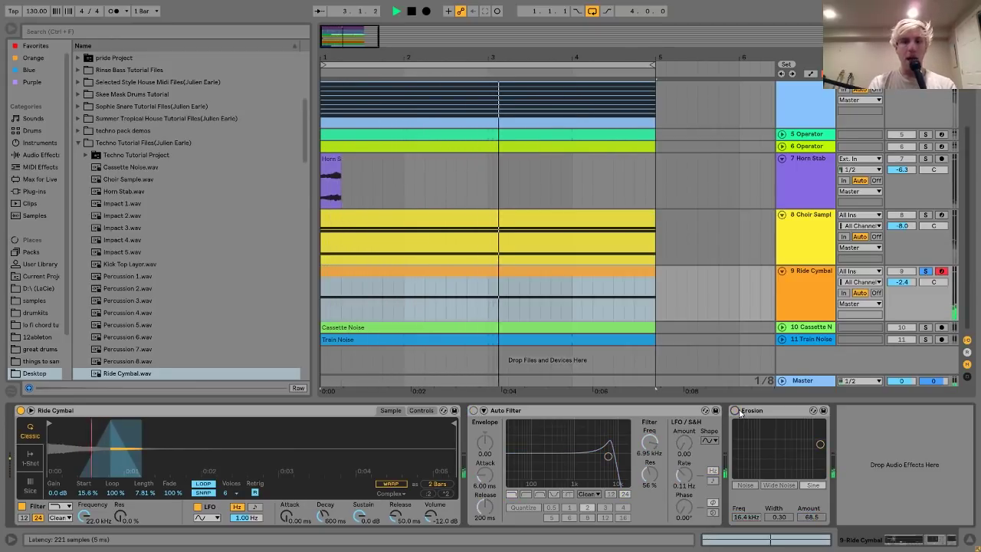
click(735, 411)
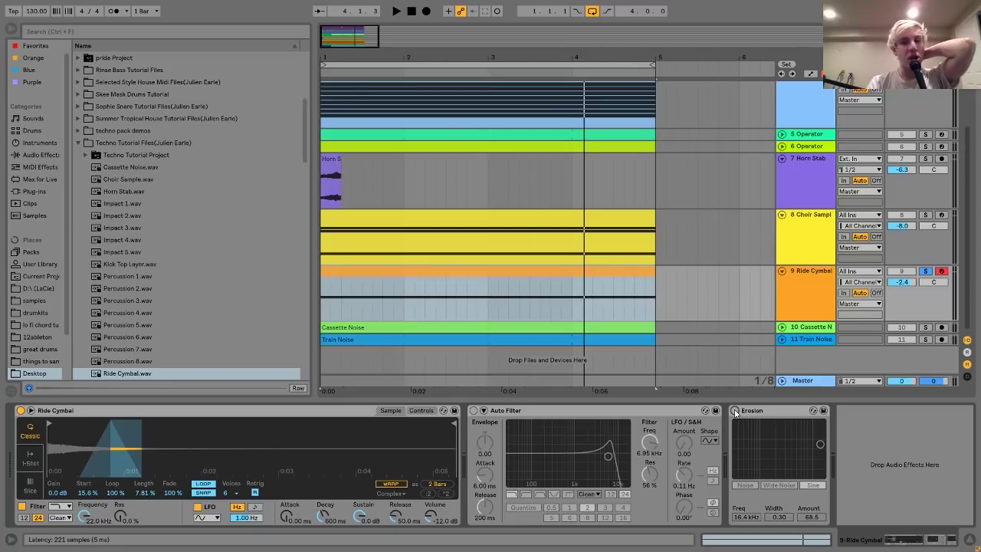
click(473, 411)
key(space)
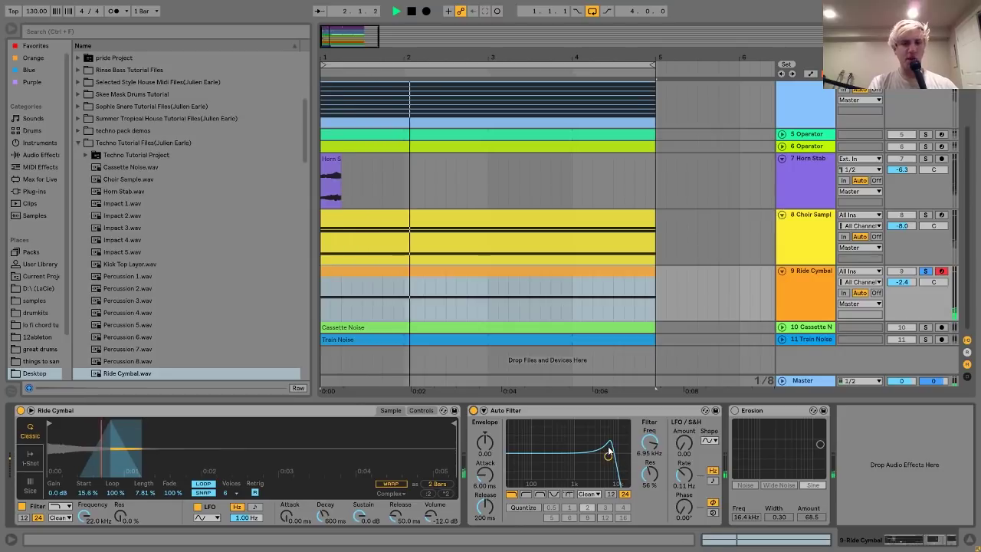
key(space)
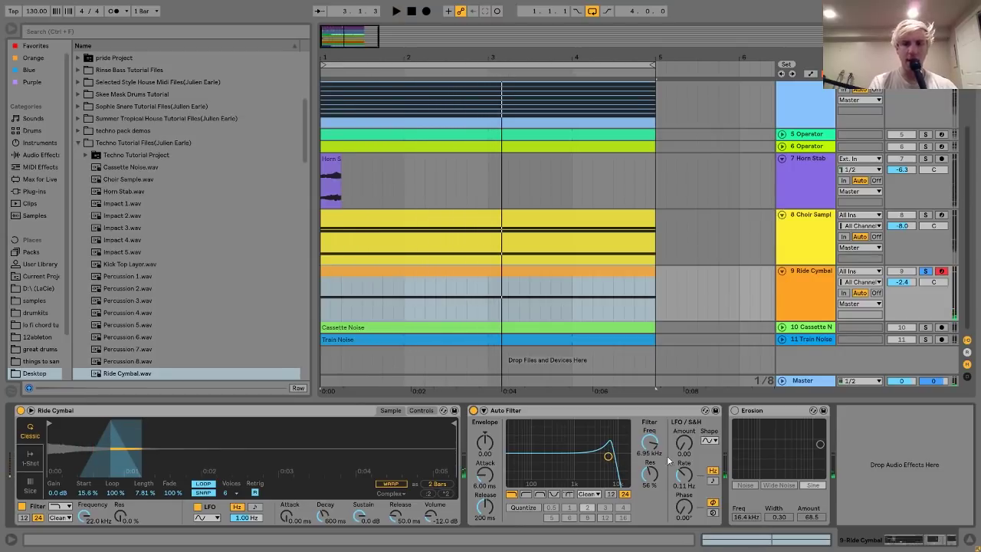
click(735, 411)
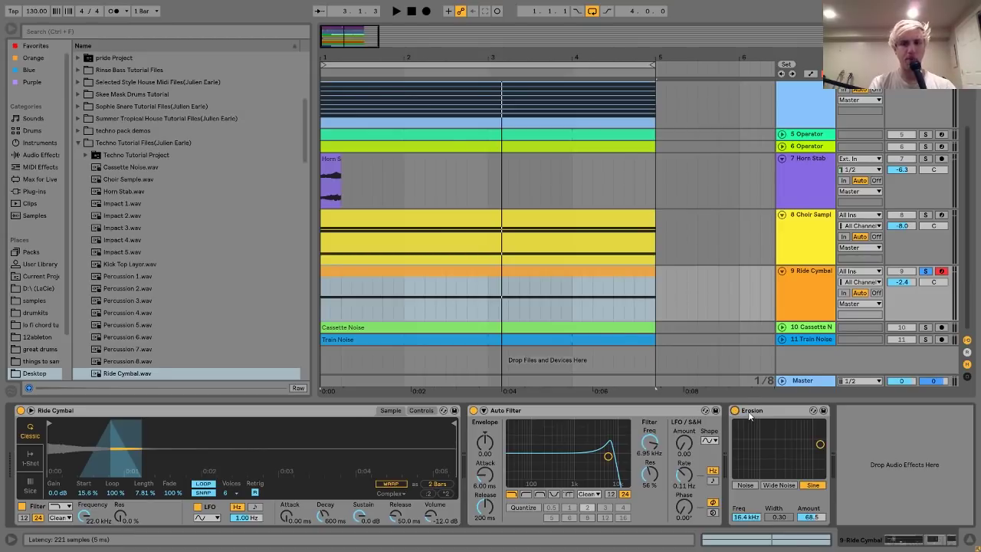
Raise the Auto Filter resonance to 62% while playing, then browse the library Sounds category
key(space)
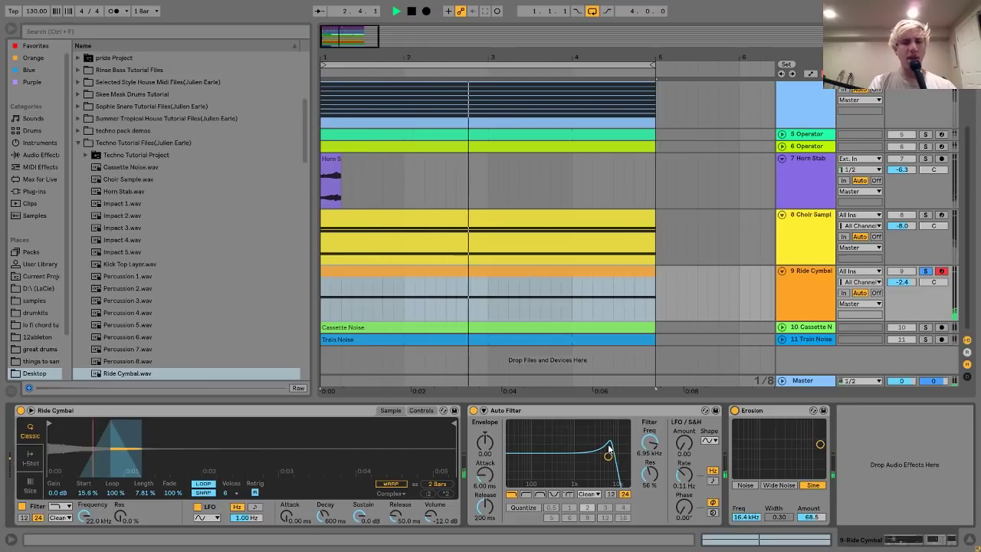
mouse_move(648, 472)
mouse_down()
mouse_move(648, 433)
mouse_move(648, 469)
mouse_up()
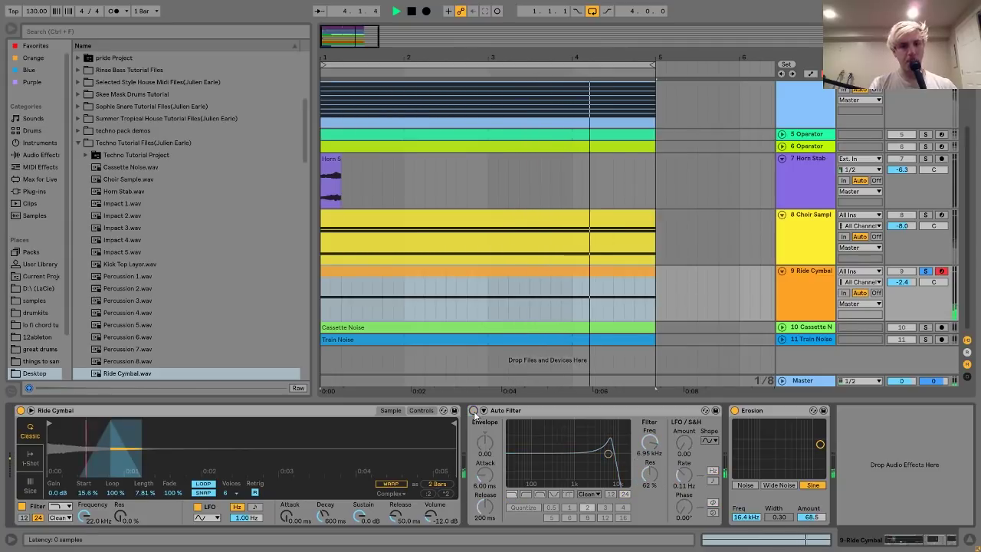
key(space)
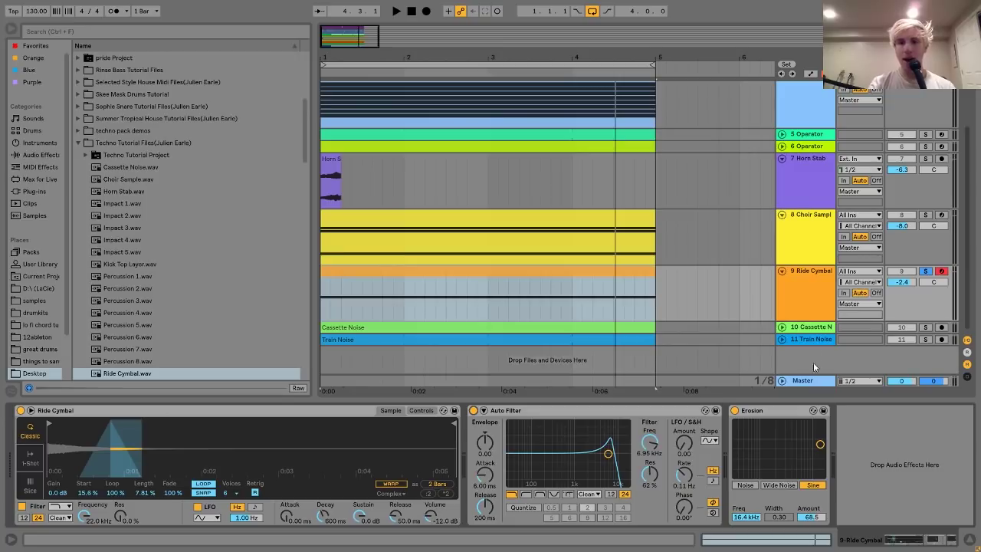
click(566, 276)
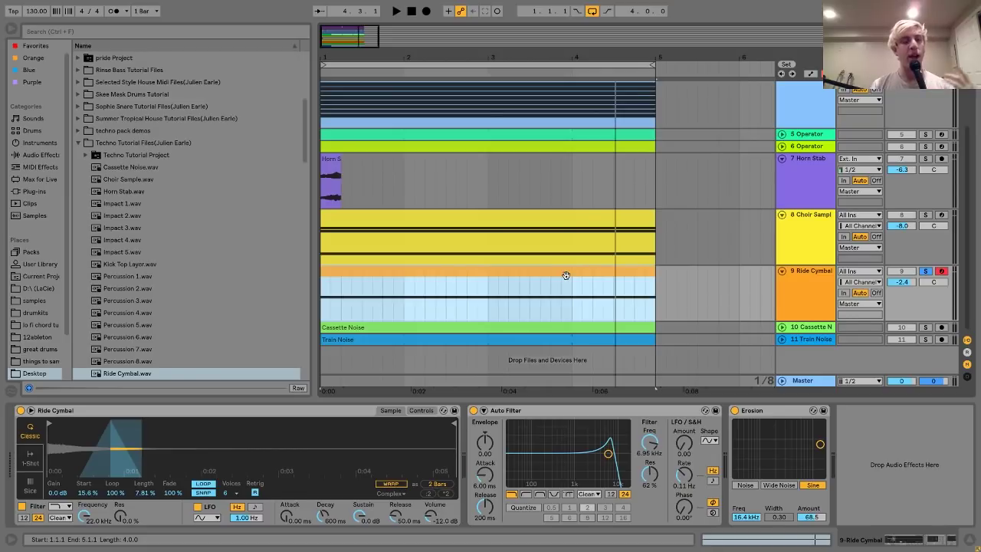
click(30, 120)
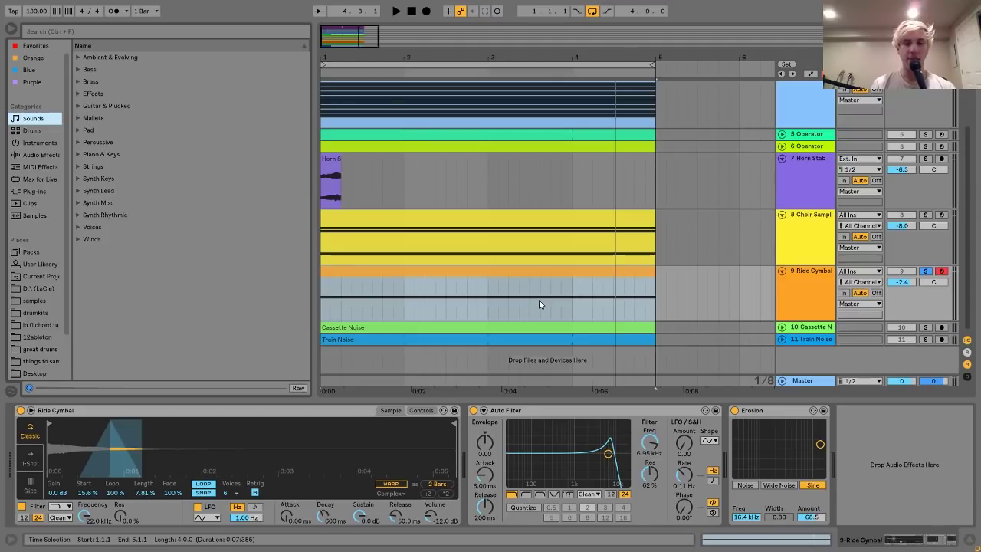
Solo and unfold the Cassette Noise track and lower its volume to -11.5 dB
click(797, 328)
click(925, 327)
key(space)
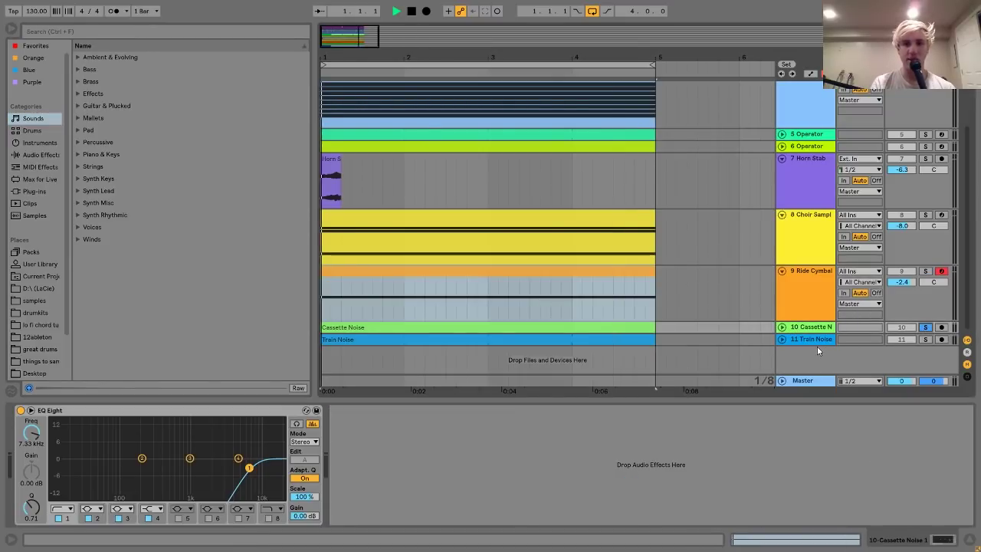
click(781, 327)
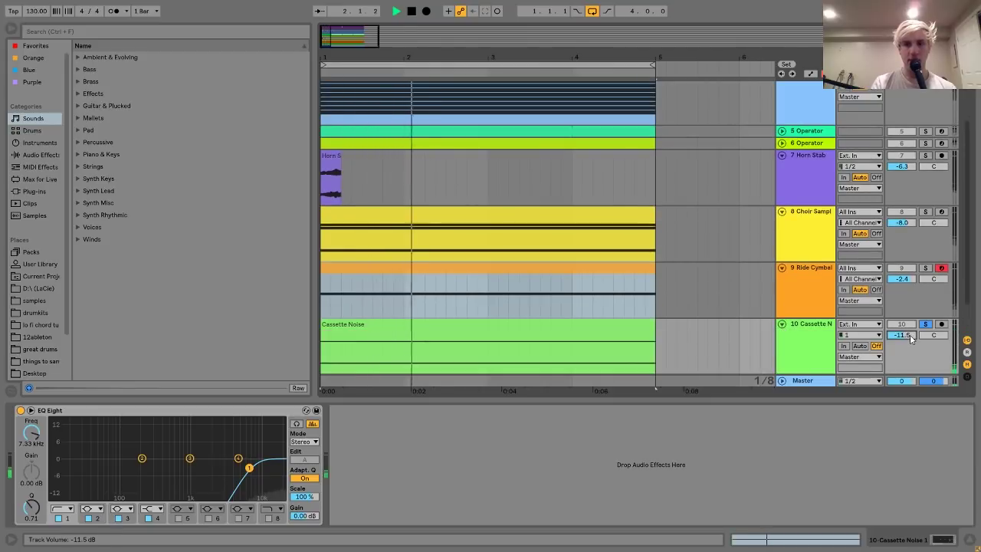
drag(910, 339, 910, 368)
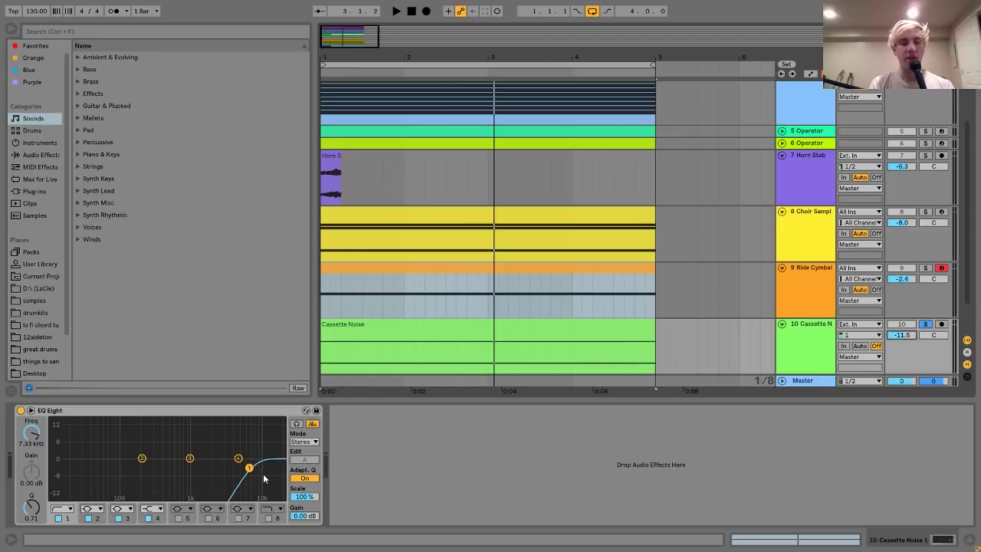
key(space)
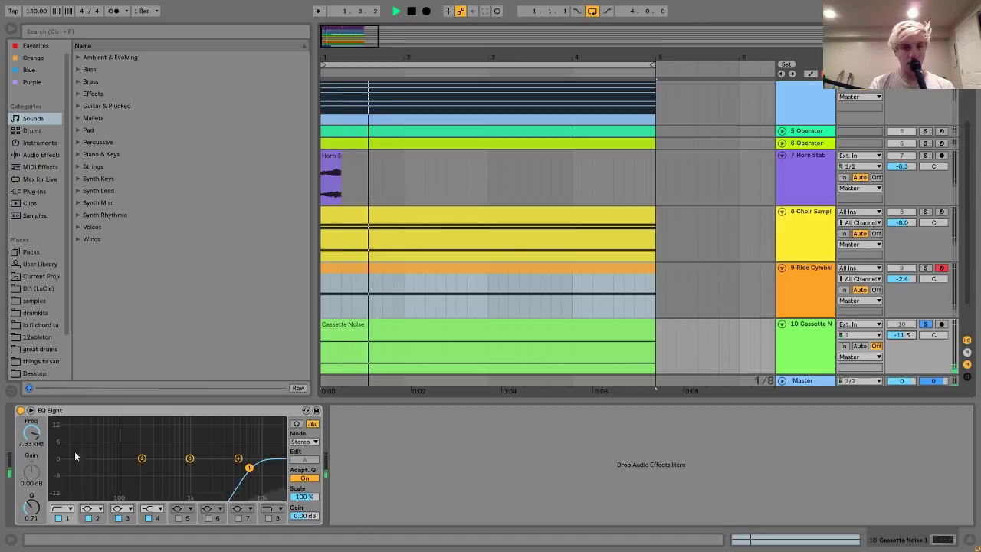
Try EQ Eight band 1 at 3.31 kHz, then revert it to 7.33 kHz
mouse_move(33, 433)
mouse_down()
mouse_move(34, 444)
mouse_move(34, 418)
mouse_up()
key(space)
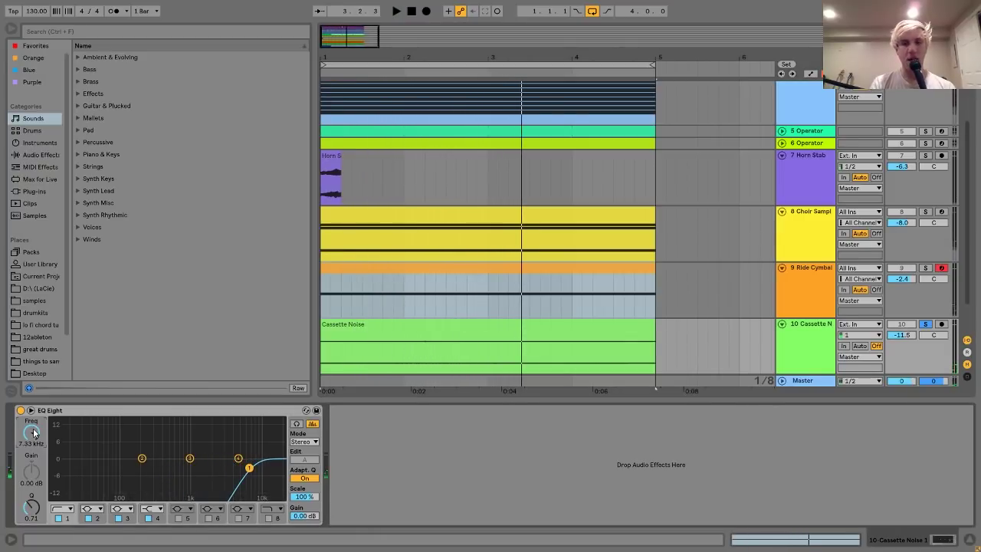
scroll(509, 207, down, 2)
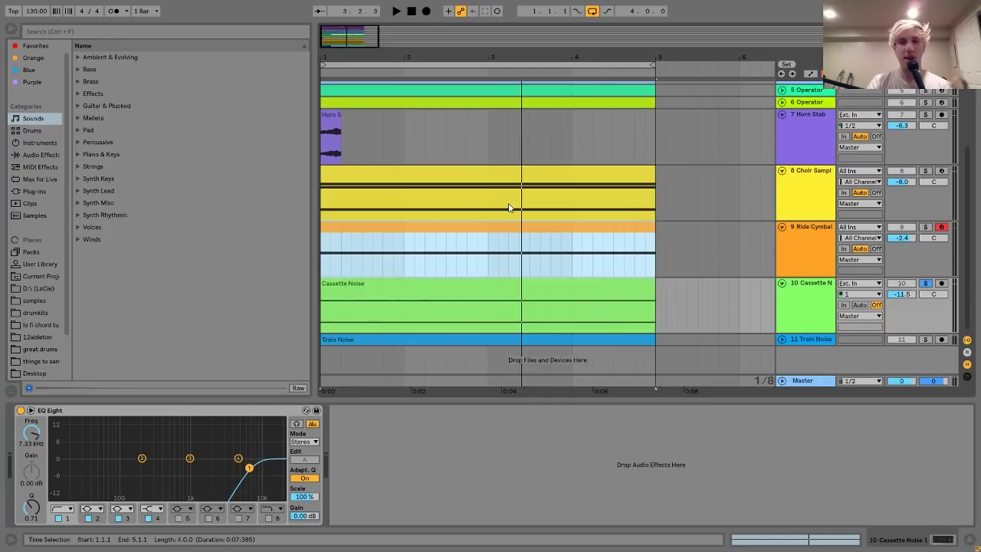
Solo and expand the Train Noise track (track 11) and start playback
click(827, 340)
click(925, 339)
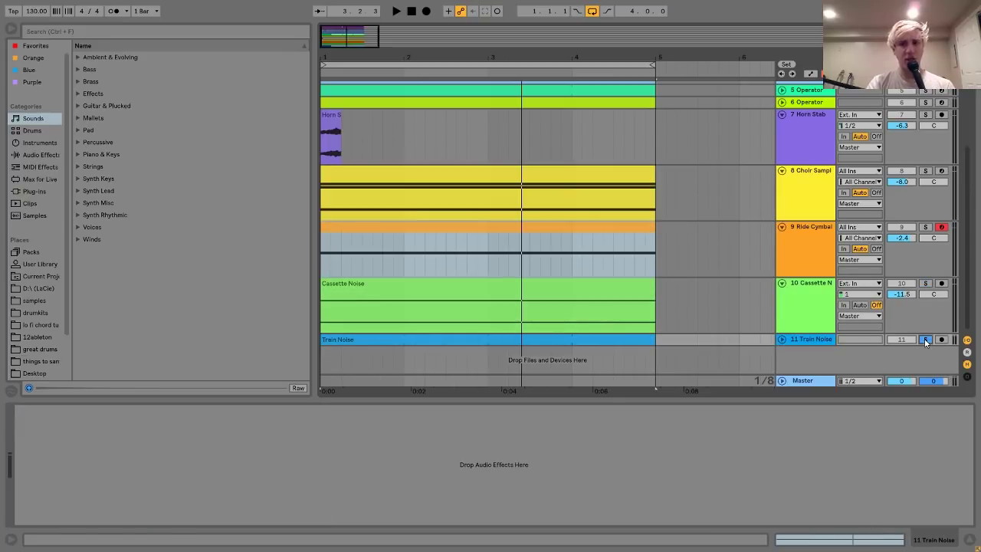
click(782, 338)
key(space)
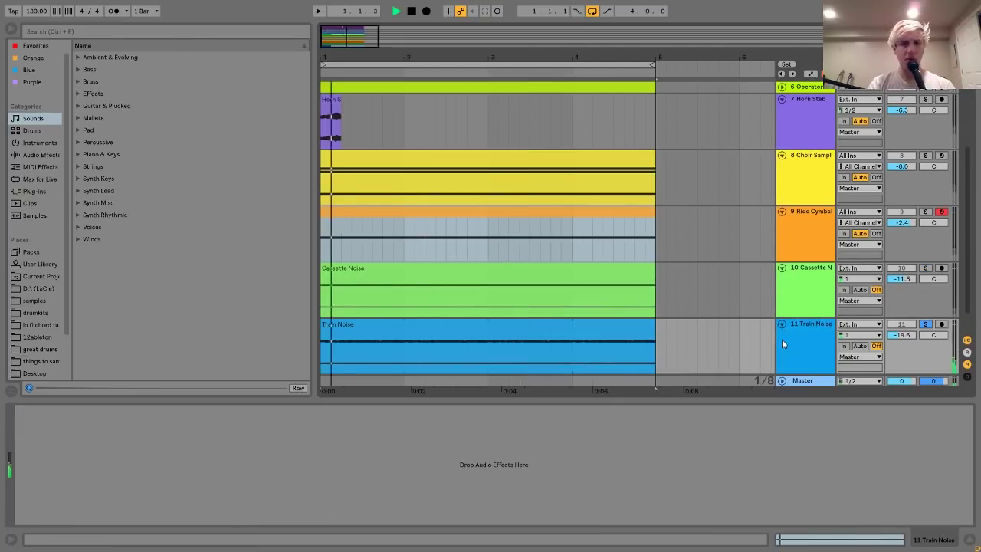
Inspect the Train Noise clip's sample details, then return to Arrangement and audition it
click(531, 328)
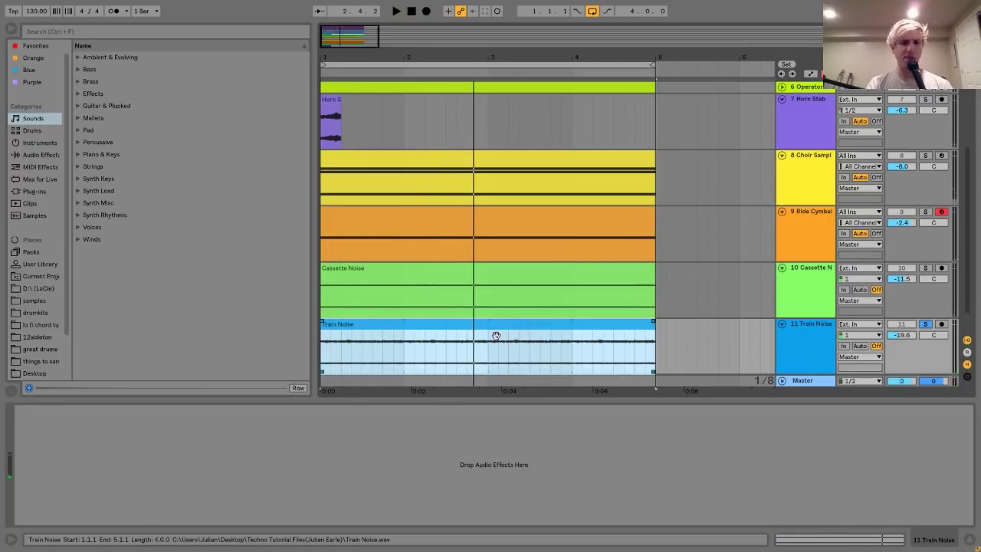
double_click(433, 330)
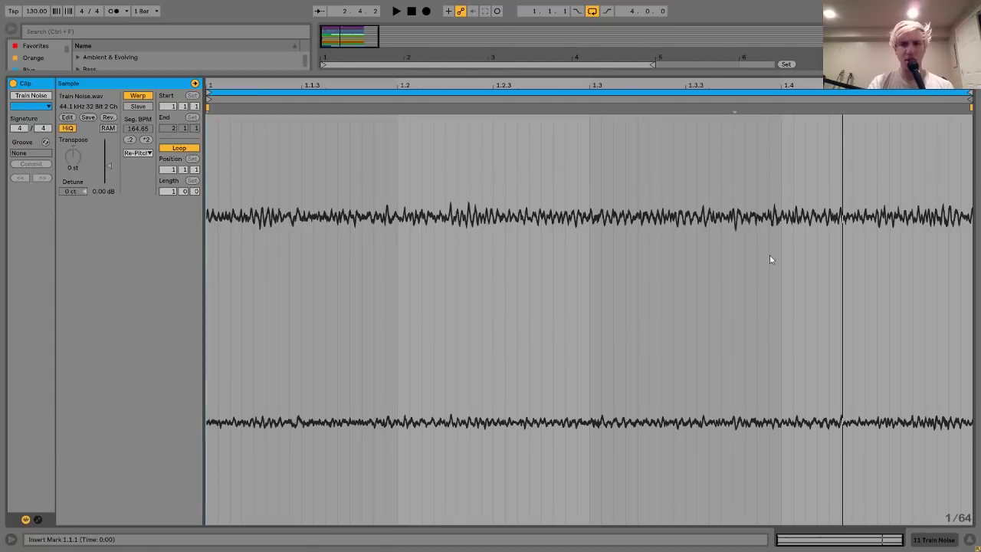
click(956, 541)
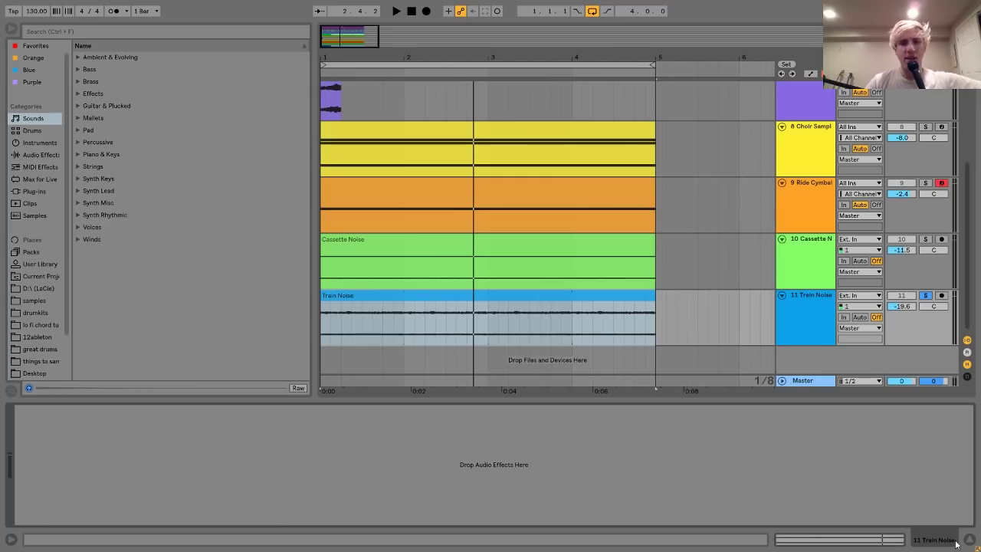
key(space)
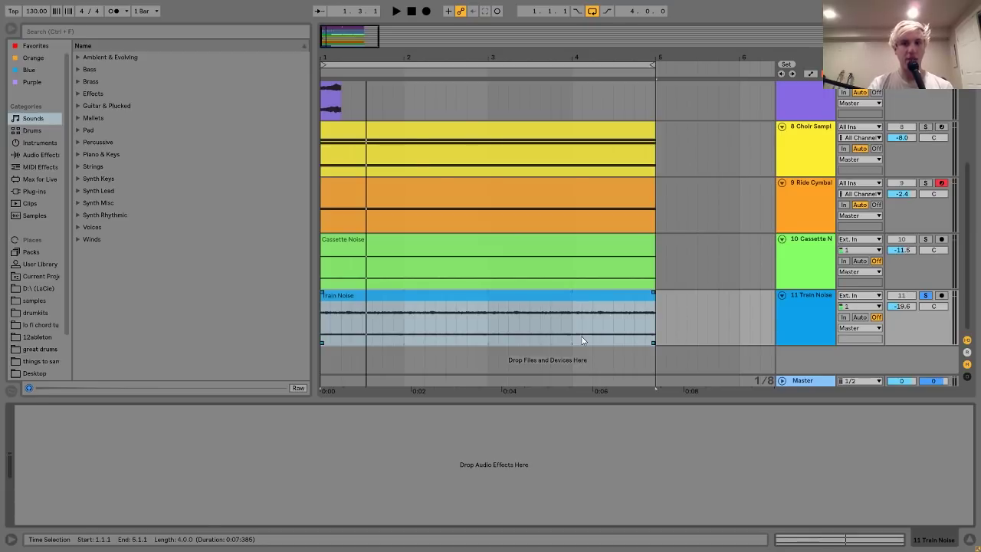
key(space)
key(space)
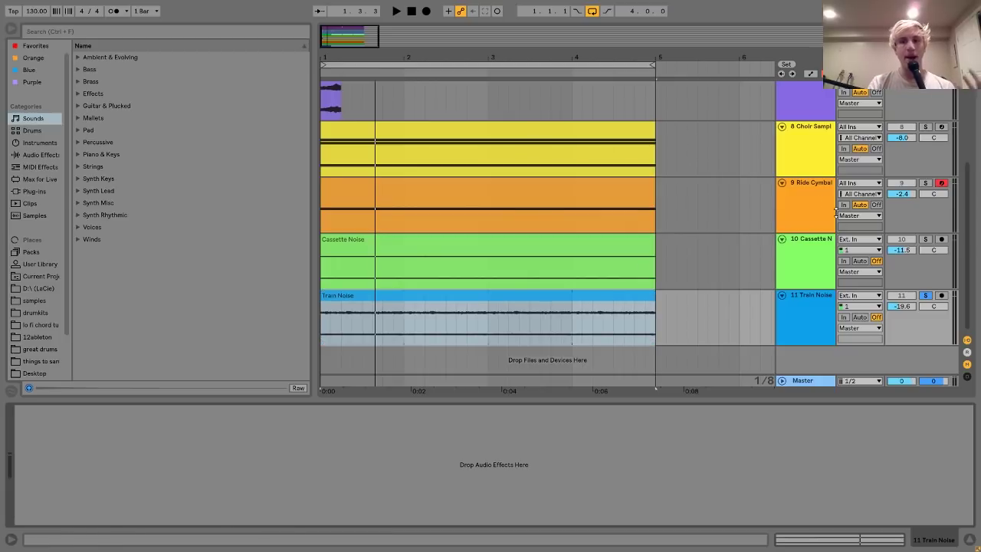
Solo Ride Cymbal, play it, and display its sampler, Auto Filter and Erosion chain
click(924, 183)
key(space)
click(793, 215)
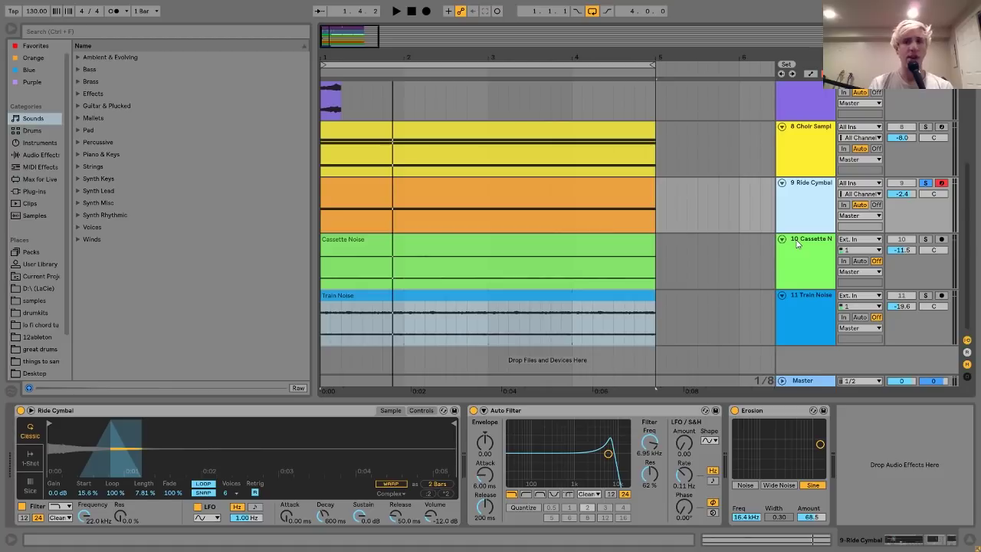
Solo and audition Cassette Noise while viewing its EQ Eight
click(926, 239)
key(space)
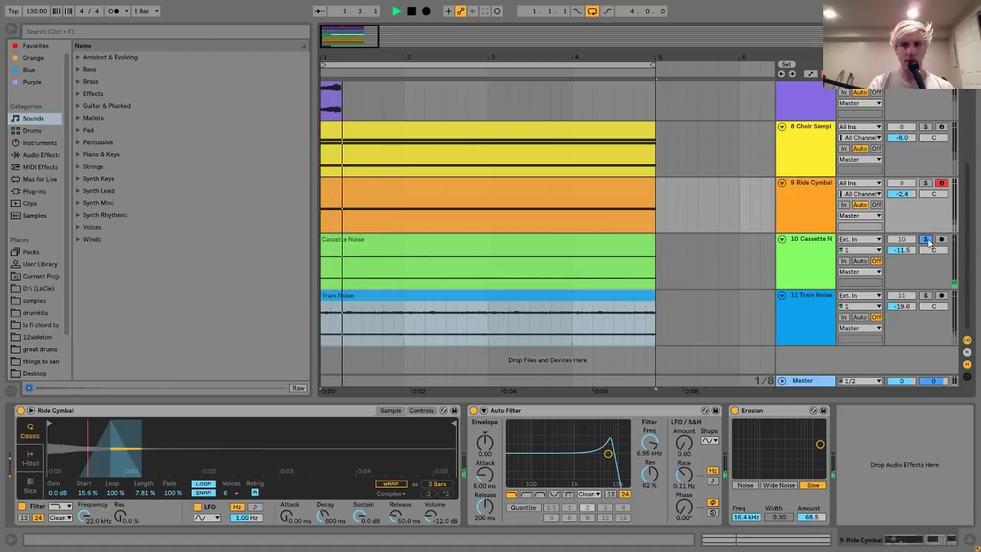
click(812, 258)
key(space)
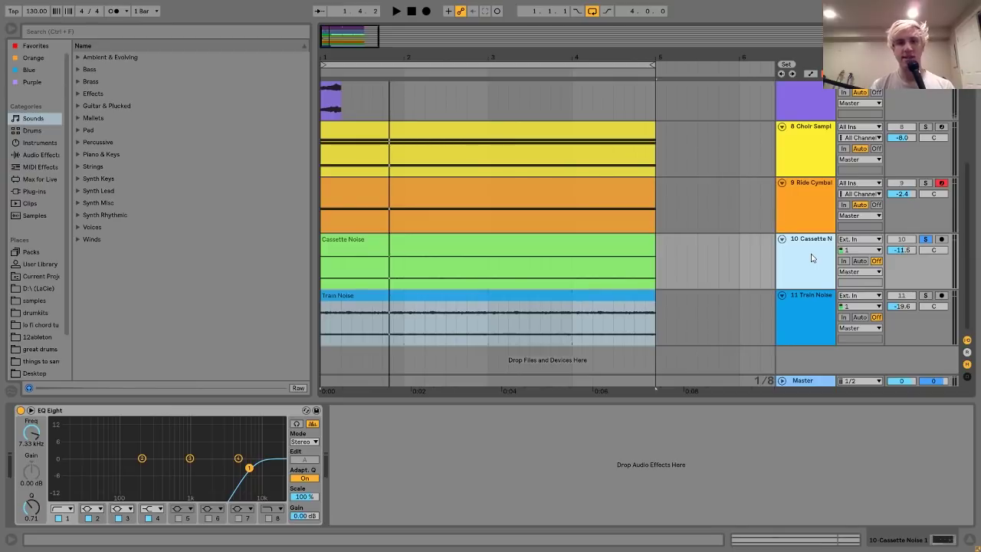
Unsolo Cassette Noise, select all tracks with Ctrl+A, and fold them into compact rows
click(926, 240)
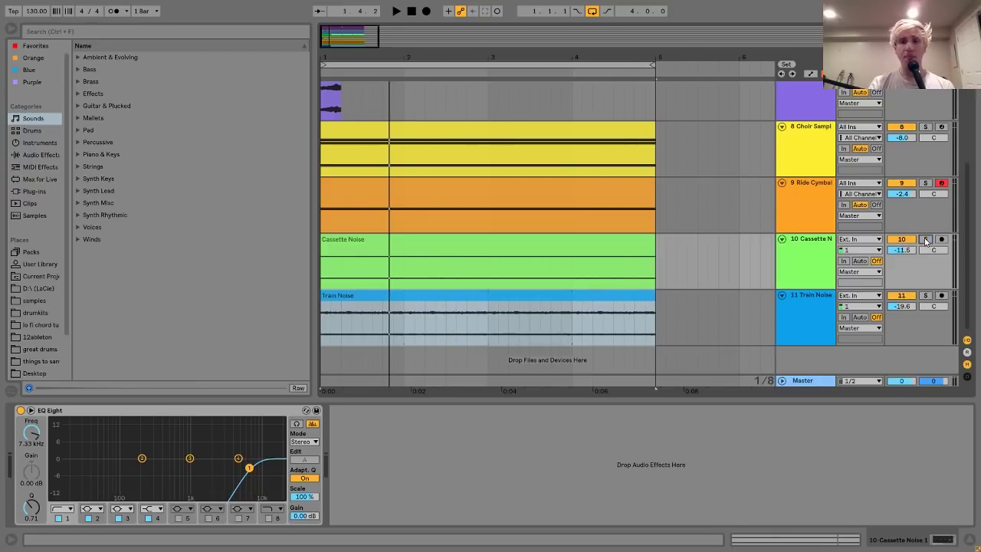
click(803, 249)
key(ctrl+a)
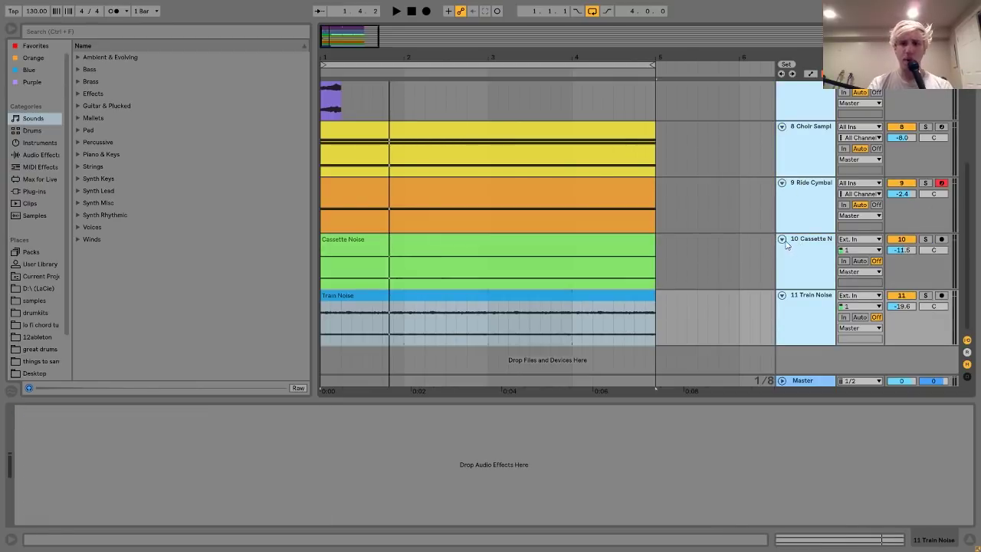
click(782, 240)
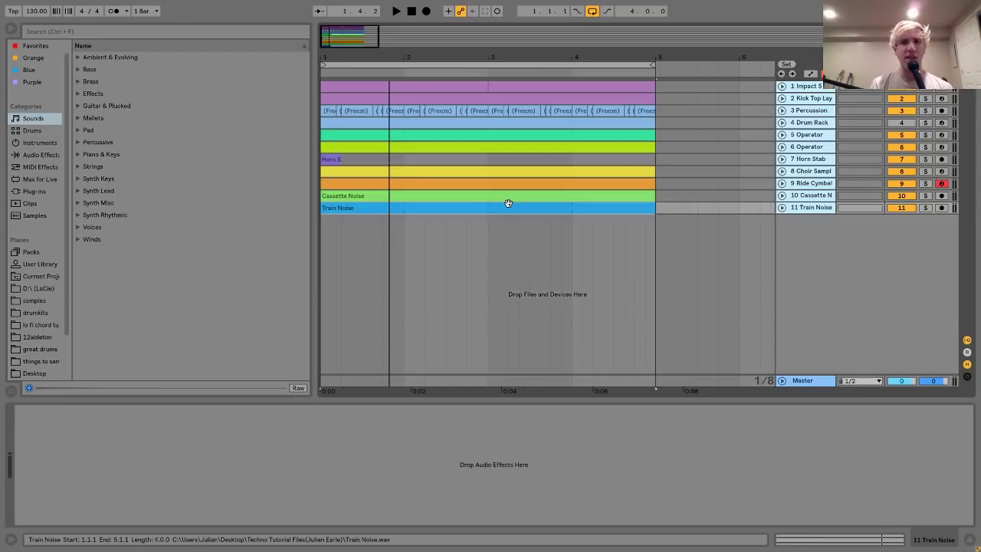
Show the Percussion track's A Bit Warmer chain, passing through the Drum Rack track first
click(800, 123)
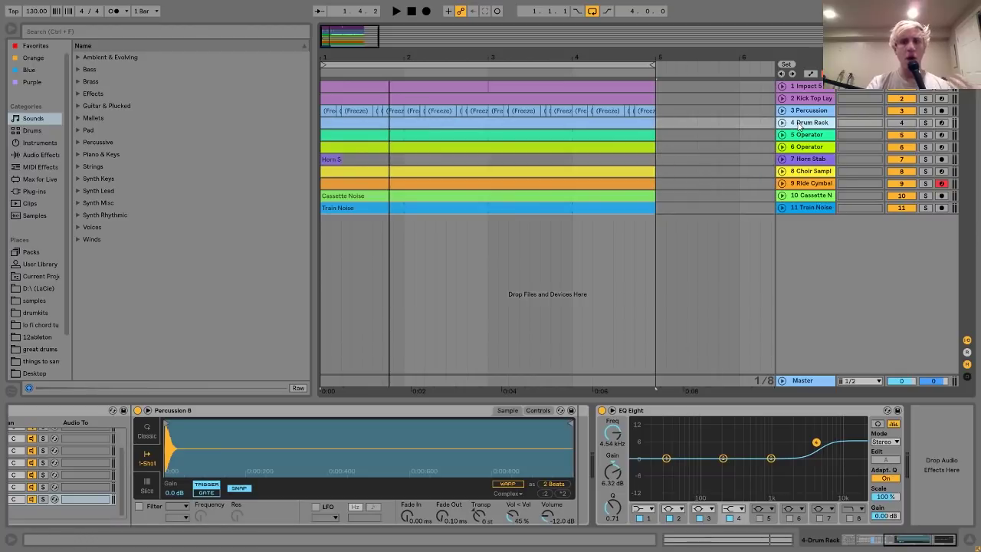
click(800, 111)
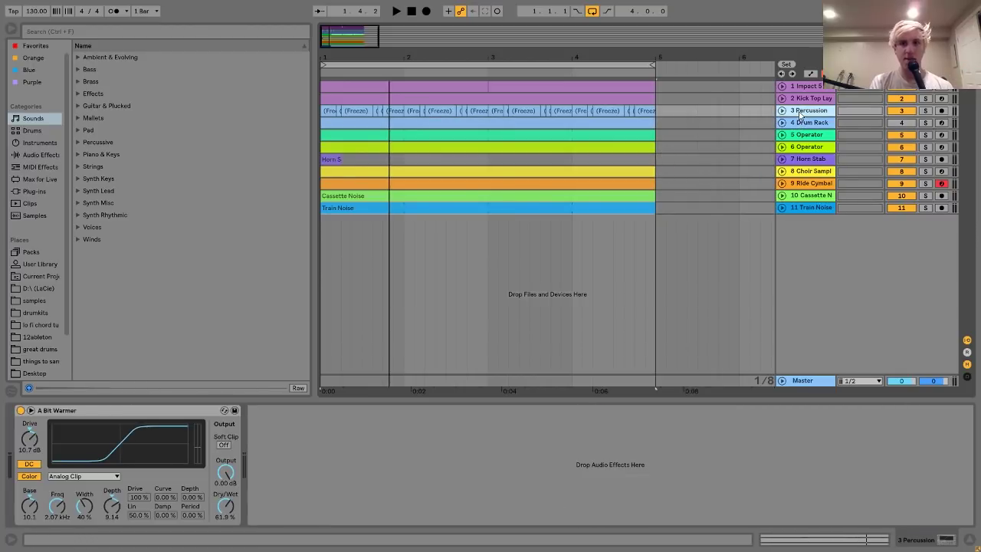